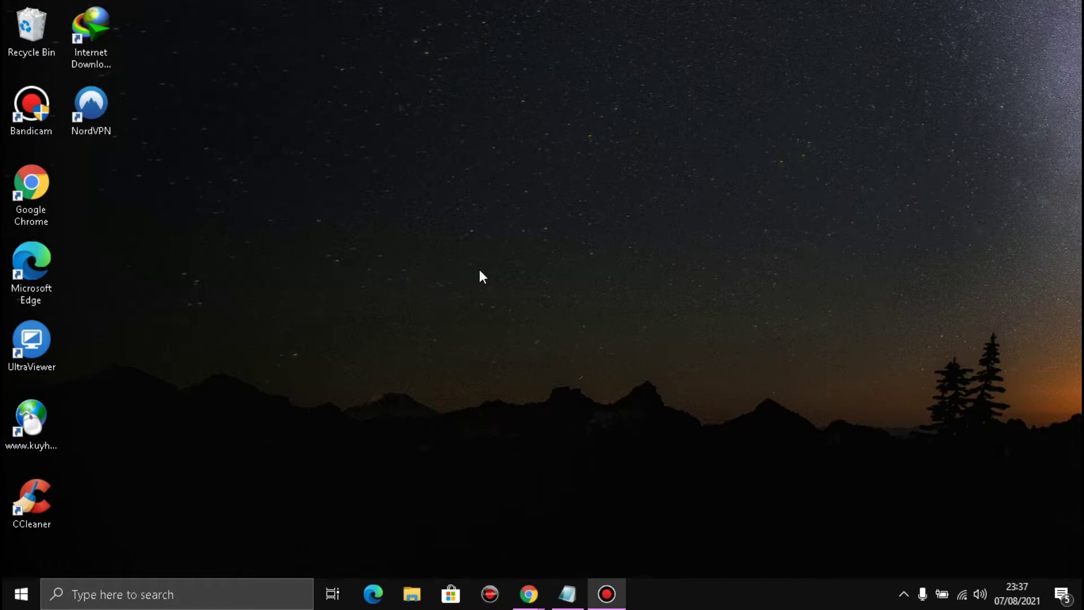
- Bring up the untitled Notepad checklist at full size to review its optimization steps, and refresh the desktop
{"action": "right_click", "coordinate": [564, 168]}
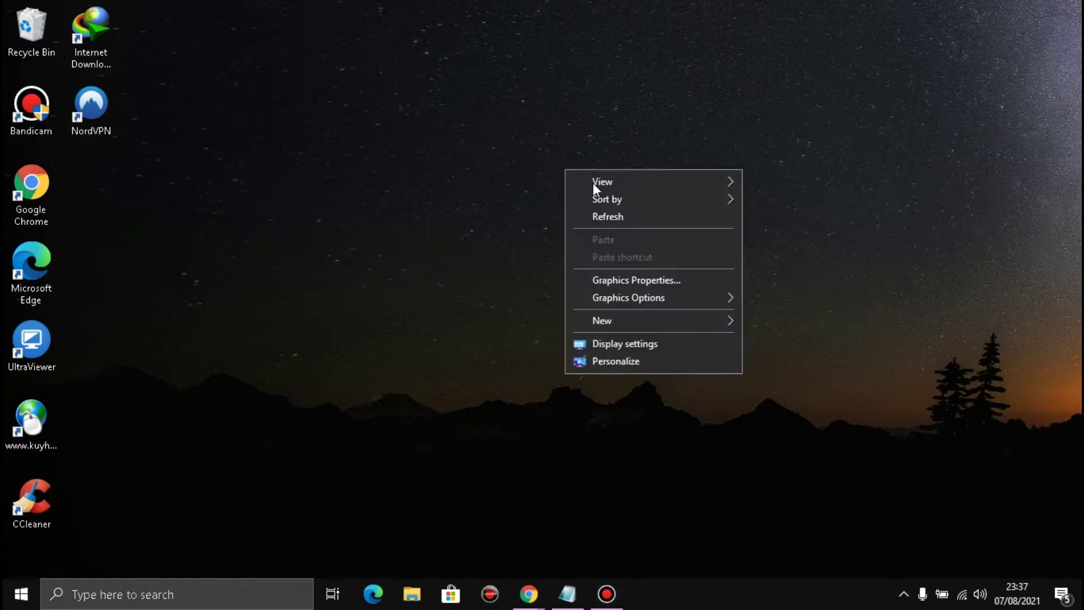
{"action": "left_click", "coordinate": [619, 217]}
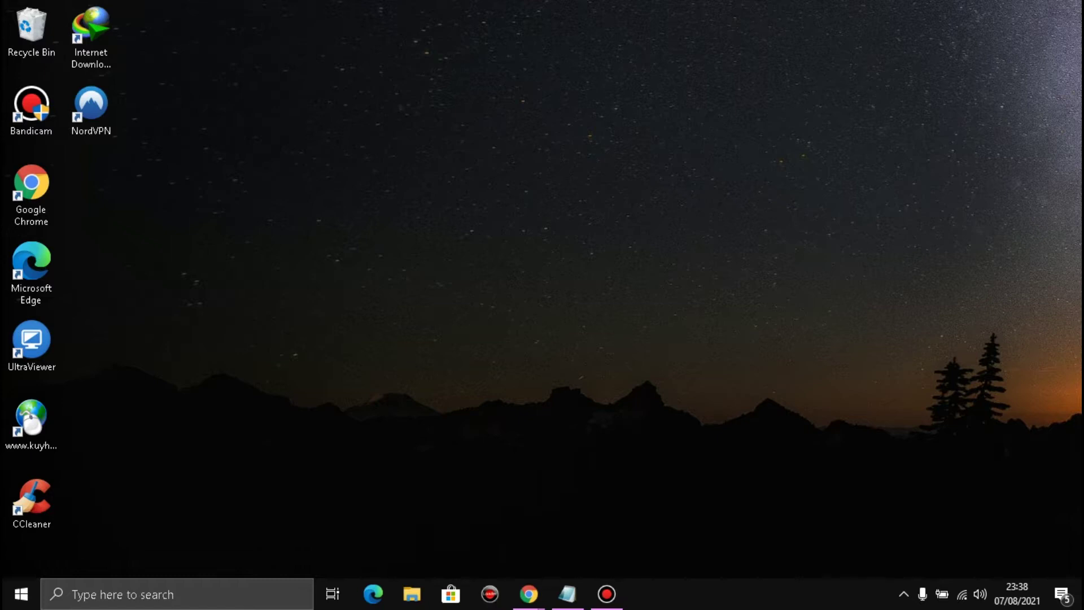
{"action": "left_click_drag", "start_coordinate": [1083, 152], "coordinate": [796, 86]}
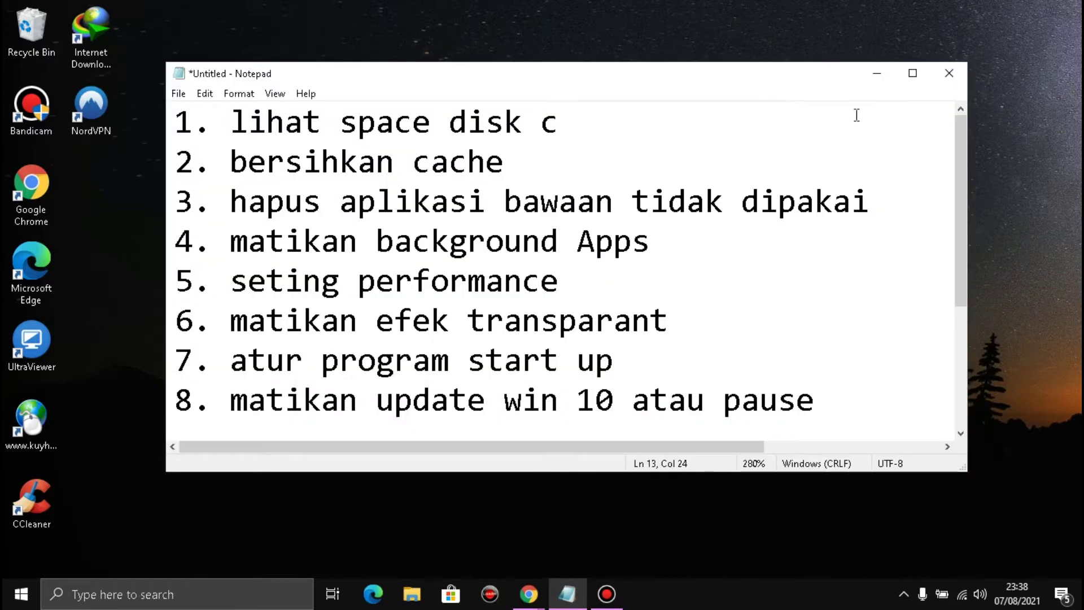
{"action": "left_click", "coordinate": [913, 73]}
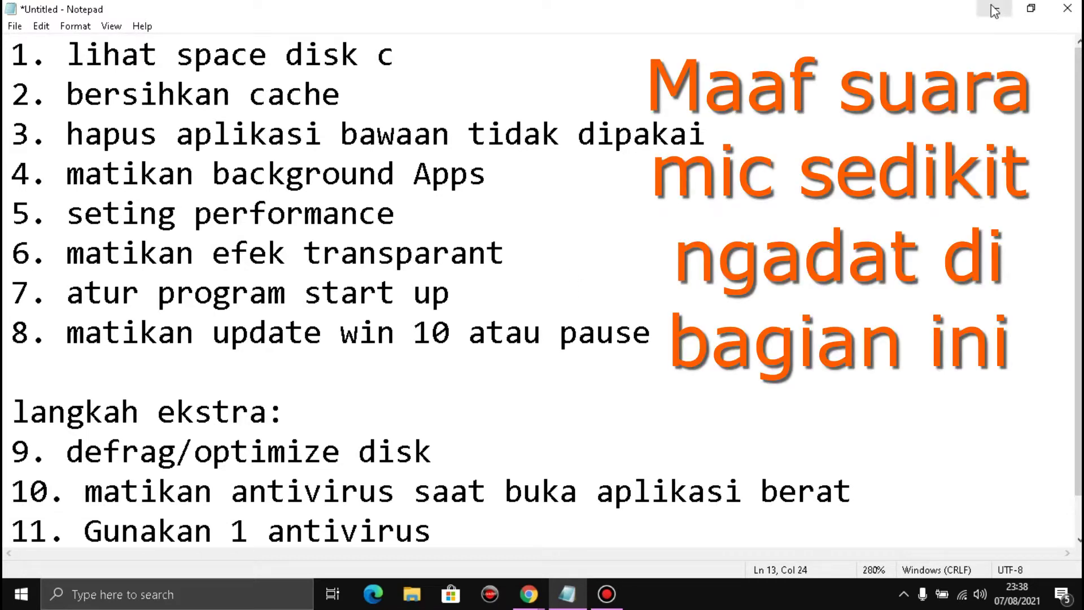
{"action": "left_click_drag", "start_coordinate": [500, 8], "coordinate": [1083, 79]}
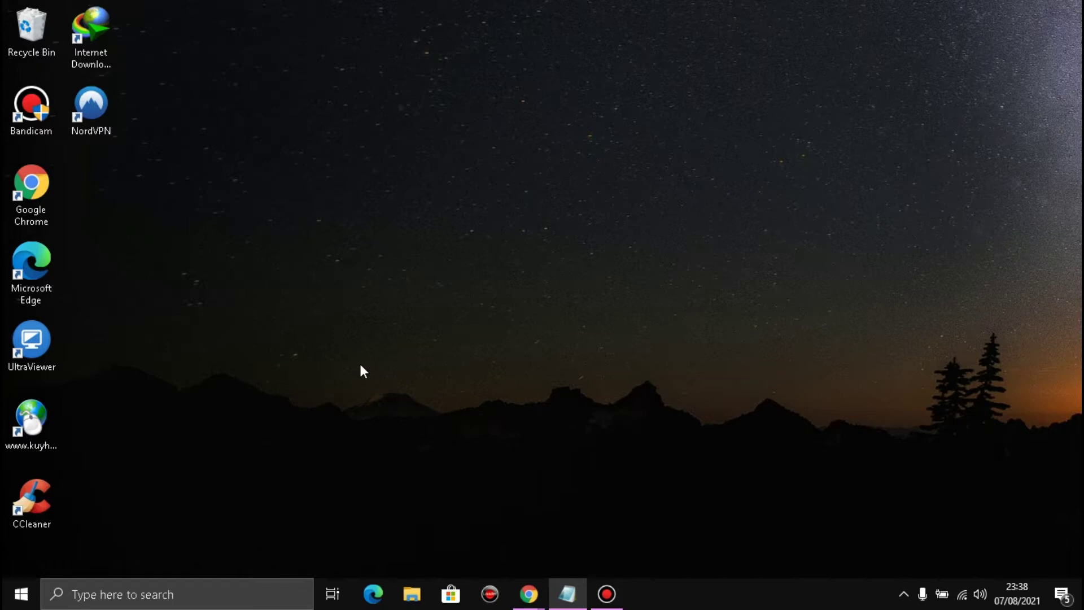
{"action": "right_click", "coordinate": [366, 210]}
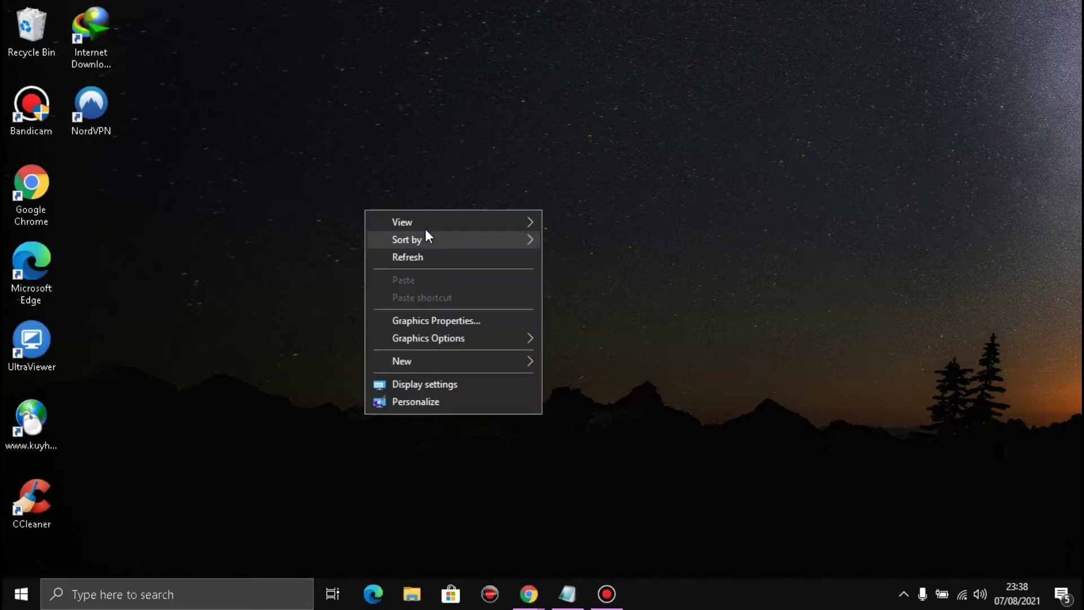
{"action": "left_click", "coordinate": [438, 257]}
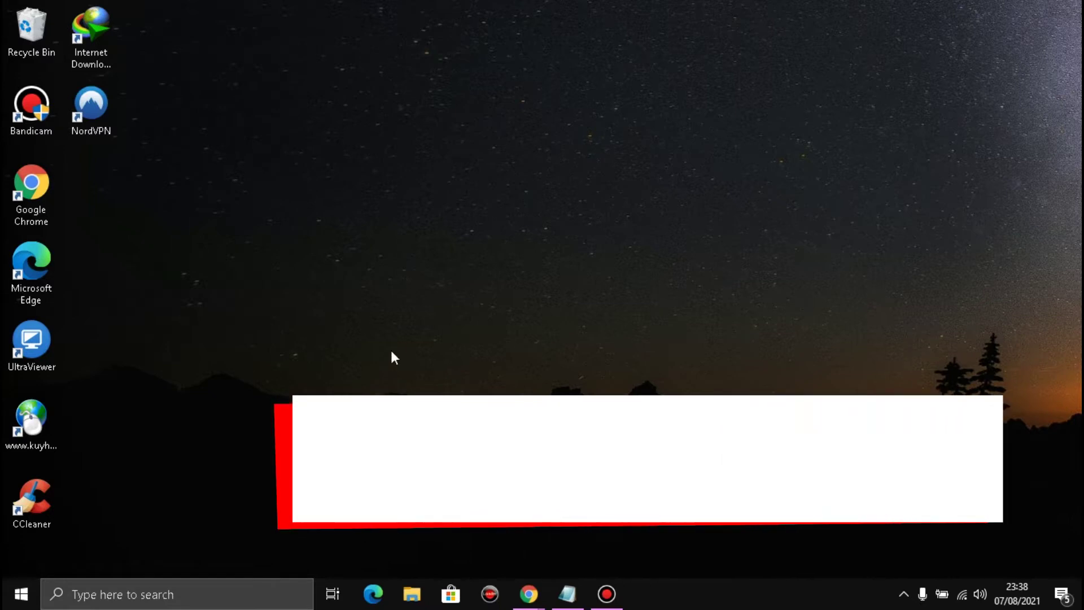
- Check the used and free space of Local Disk (C:) in its properties from File Explorer, and close the windows
{"action": "left_click", "coordinate": [412, 593]}
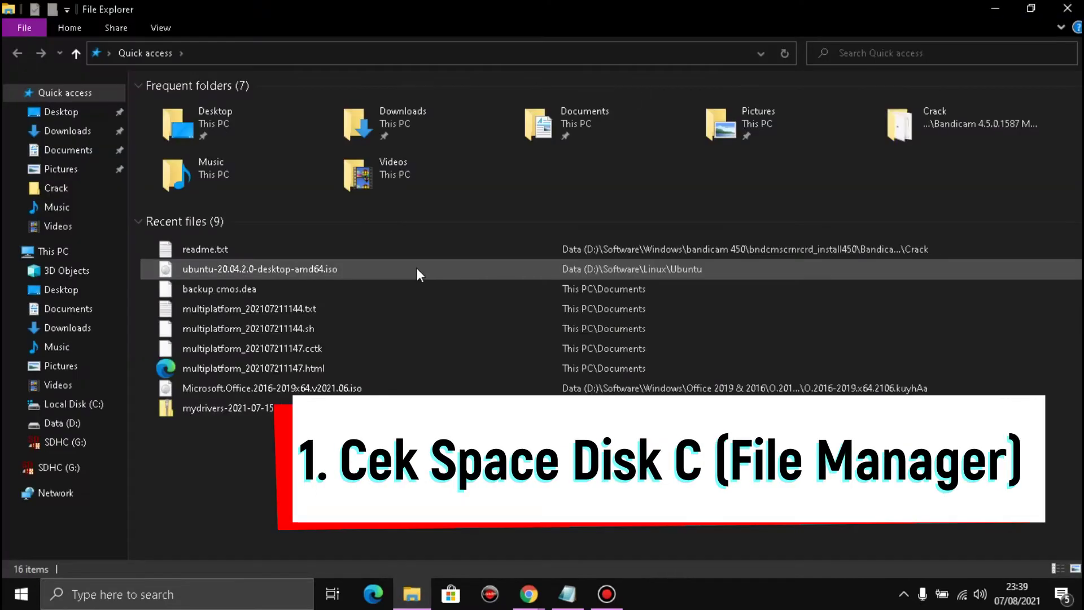
{"action": "left_click", "coordinate": [74, 405]}
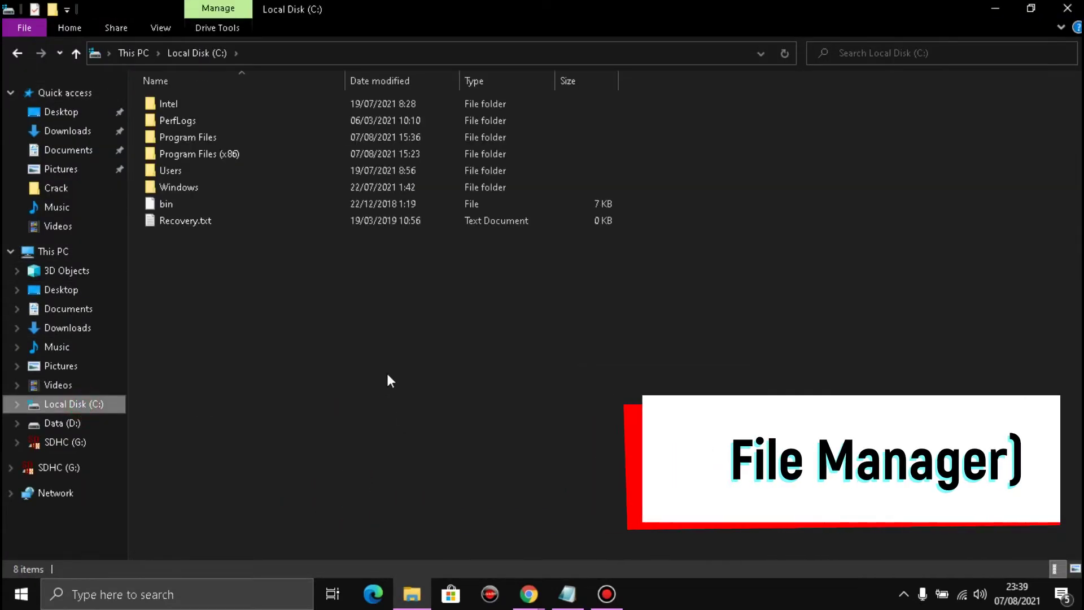
{"action": "right_click", "coordinate": [82, 413]}
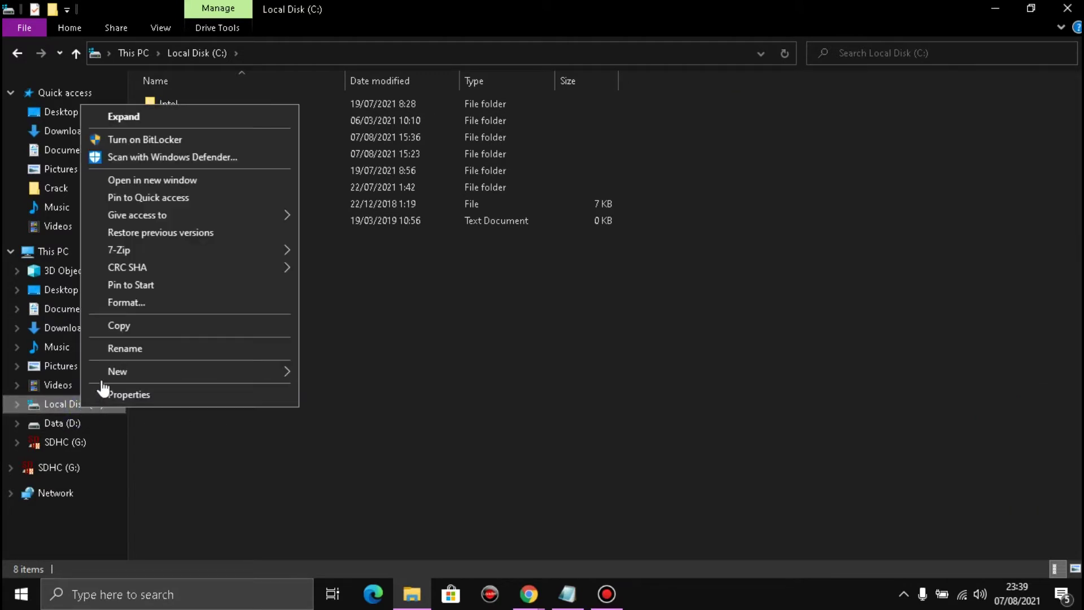
{"action": "left_click", "coordinate": [193, 394]}
{"action": "left_click_drag", "start_coordinate": [381, 185], "coordinate": [616, 112]}
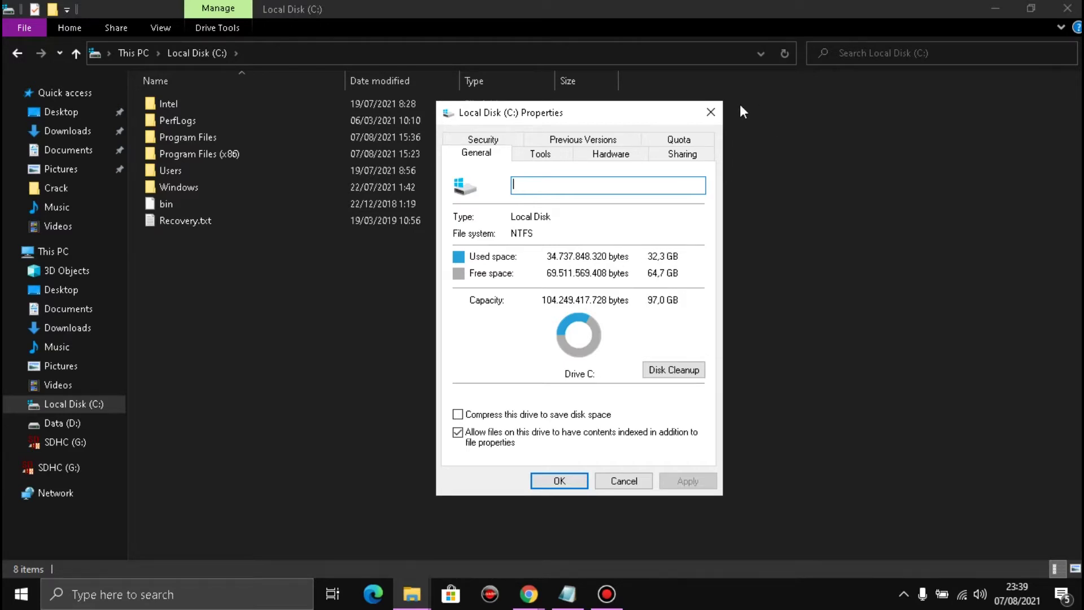
{"action": "left_click", "coordinate": [711, 113]}
{"action": "left_click", "coordinate": [1069, 9]}
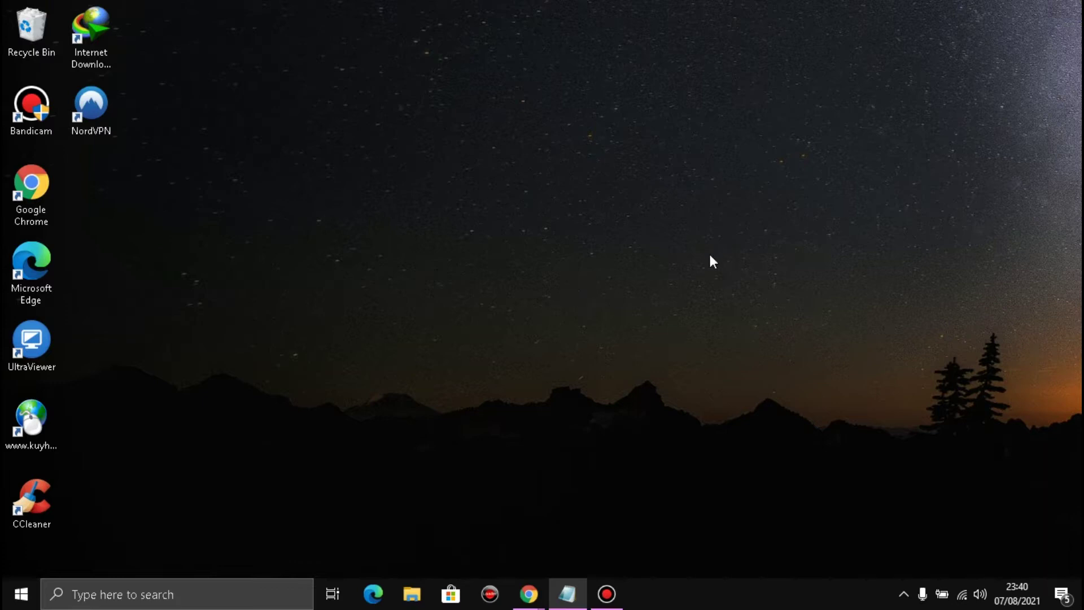
- Switch to the Chrome window with the CCleaner page and search Google for "ccleaner"
{"action": "mouse_move", "coordinate": [528, 593]}
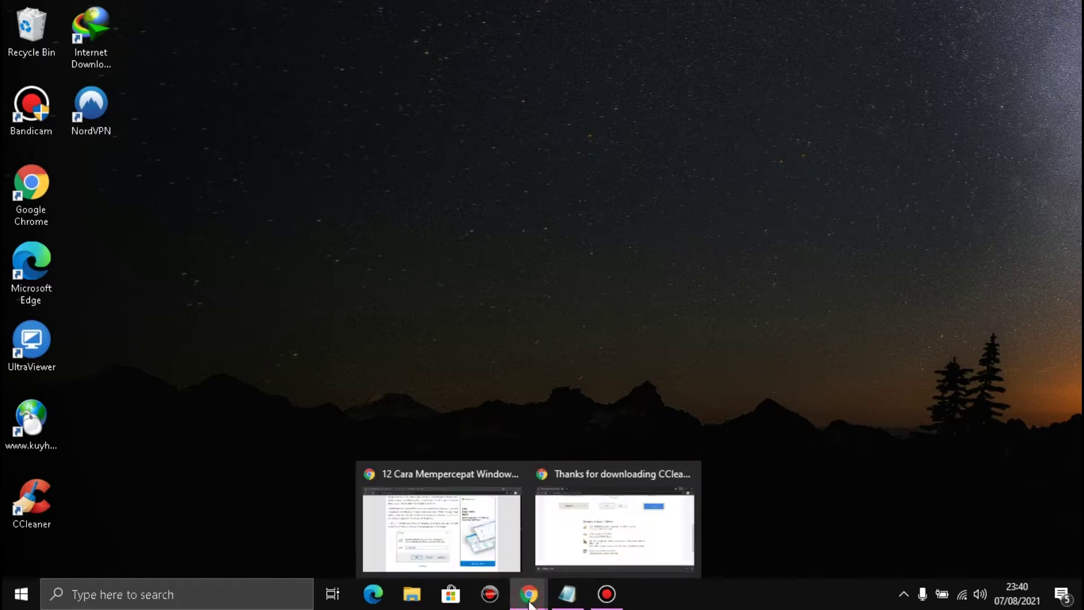
{"action": "left_click", "coordinate": [581, 537]}
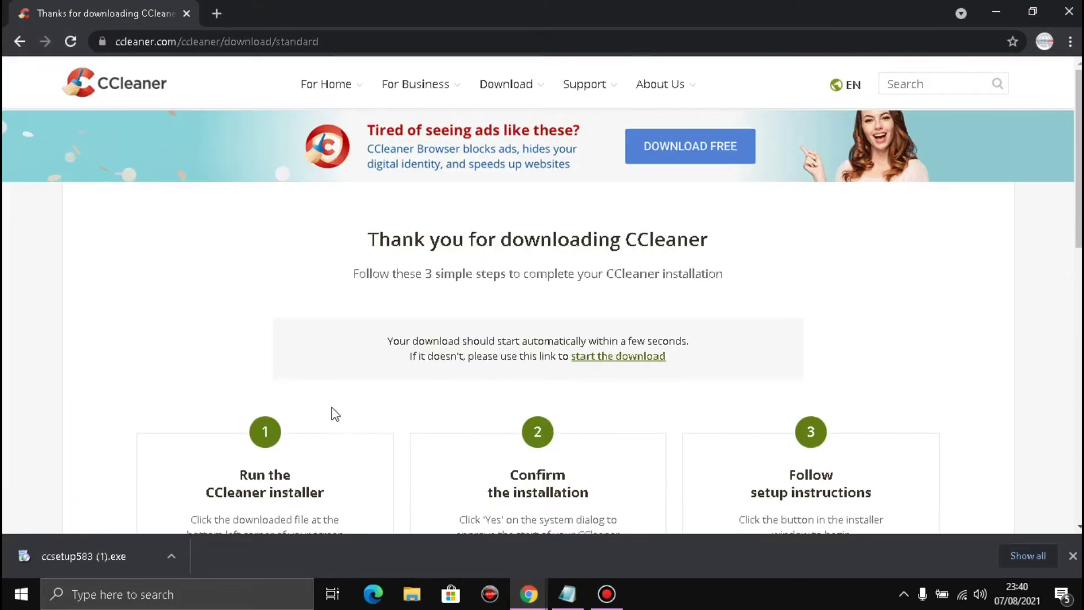
{"action": "left_click", "coordinate": [231, 44]}
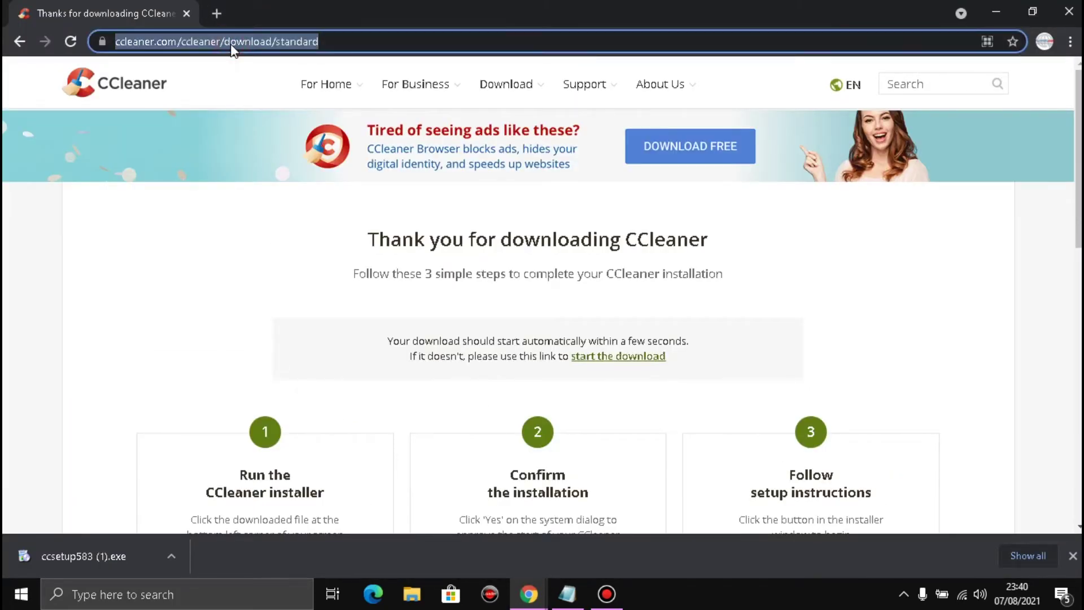
{"action": "type", "text": "ccleaner"}
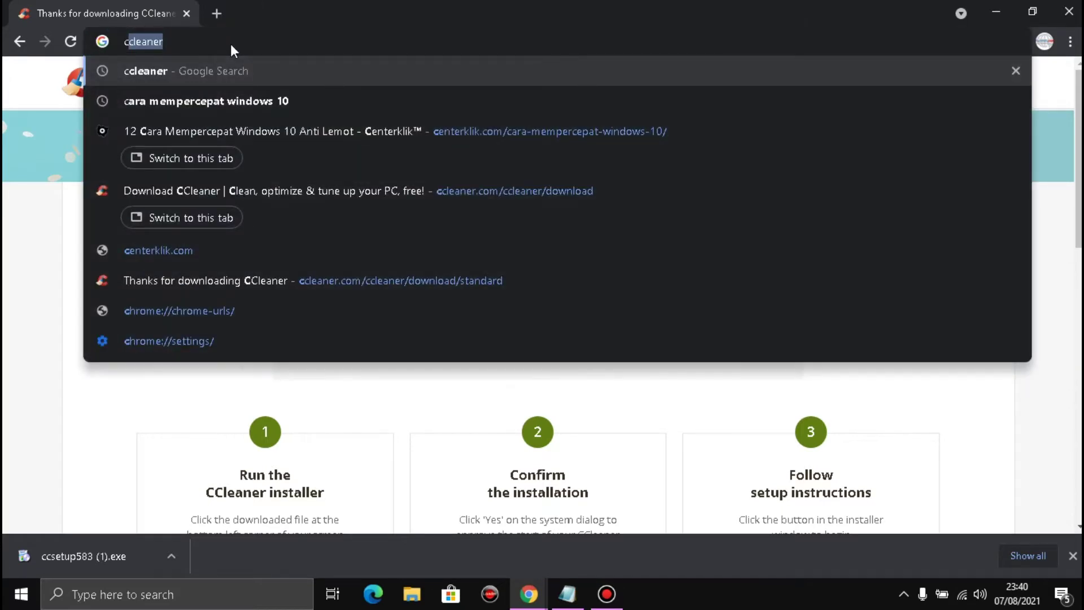
{"action": "key", "text": "Return"}
{"action": "left_click", "coordinate": [233, 97]}
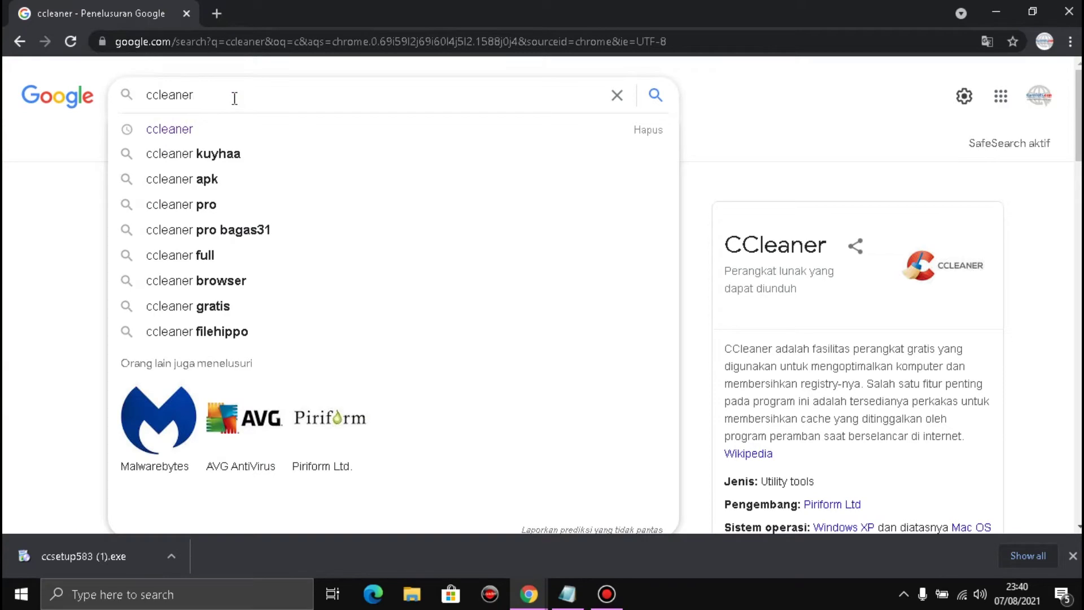
{"action": "left_click", "coordinate": [192, 128]}
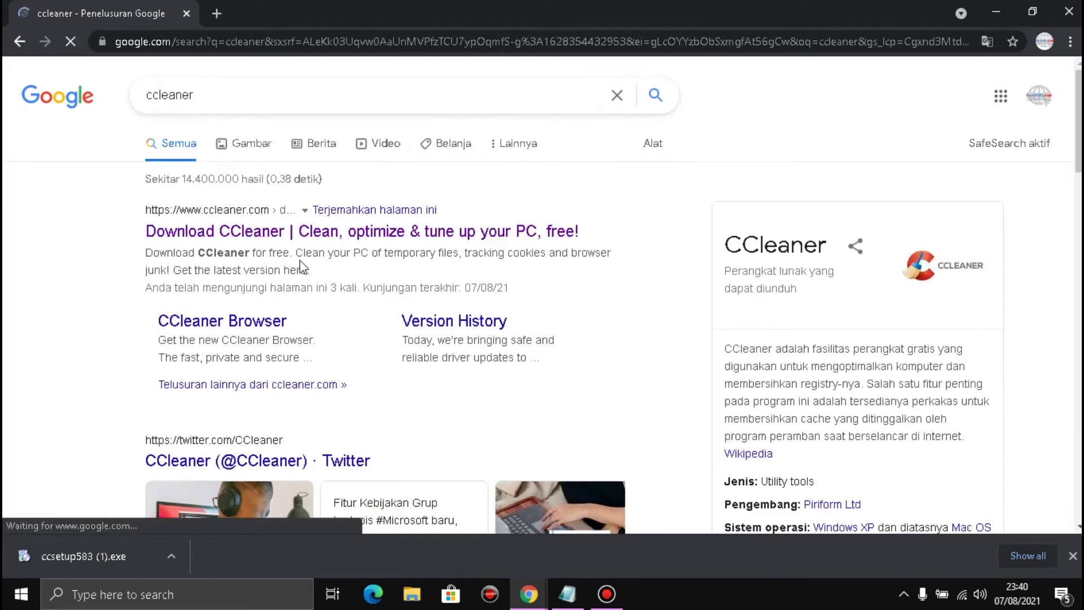
- Open the official CCleaner download page from the search results and locate the Free Download option
{"action": "scroll", "coordinate": [310, 269], "scroll_direction": "down", "scroll_amount": 4}
{"action": "scroll", "coordinate": [282, 270], "scroll_direction": "up", "scroll_amount": 4}
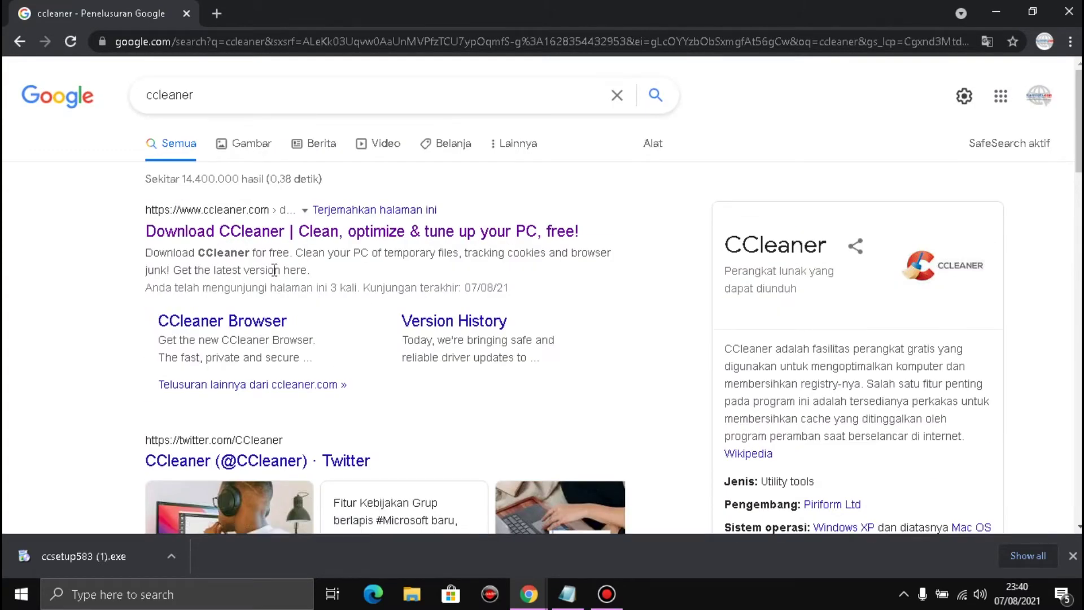
{"action": "left_click", "coordinate": [189, 237]}
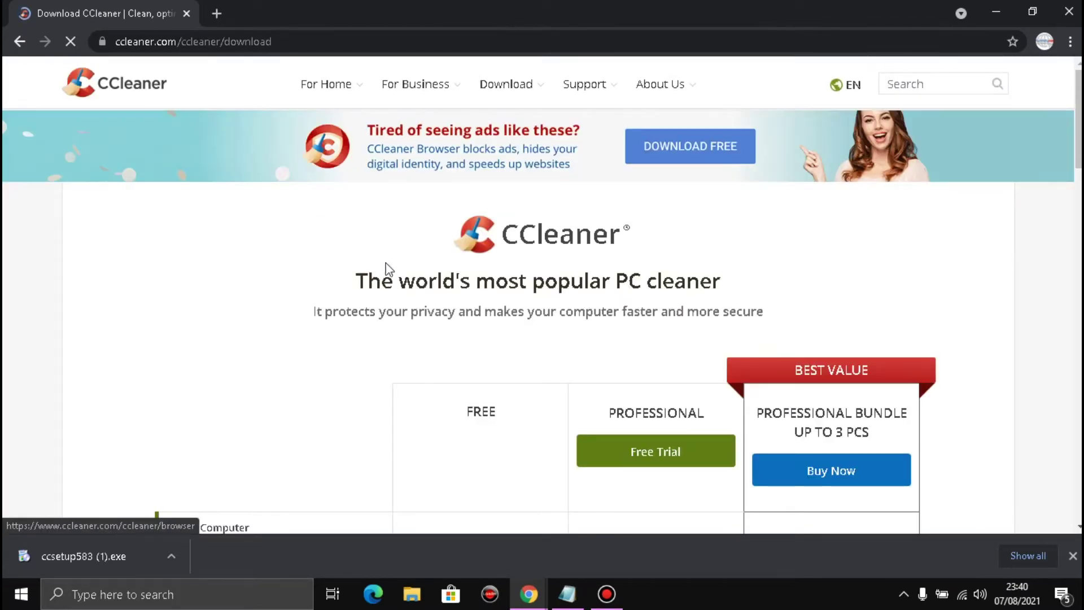
{"action": "scroll", "coordinate": [388, 271], "scroll_direction": "down", "scroll_amount": 15}
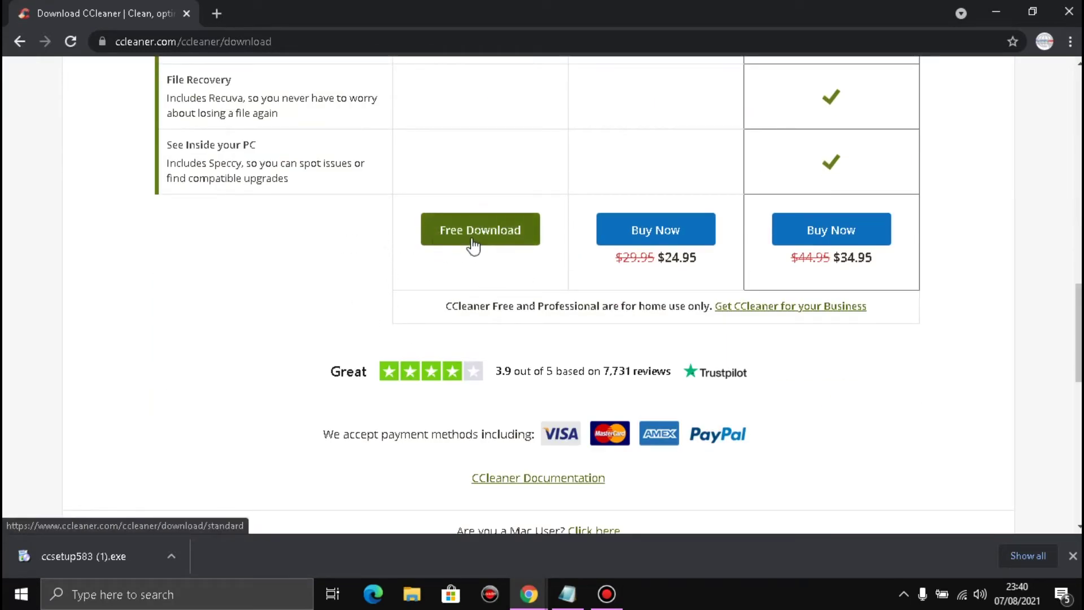
- Show the downloaded ccsetup583 (1).exe installer in its folder, and return to the desktop
{"action": "right_click", "coordinate": [76, 557]}
{"action": "left_click", "coordinate": [161, 516]}
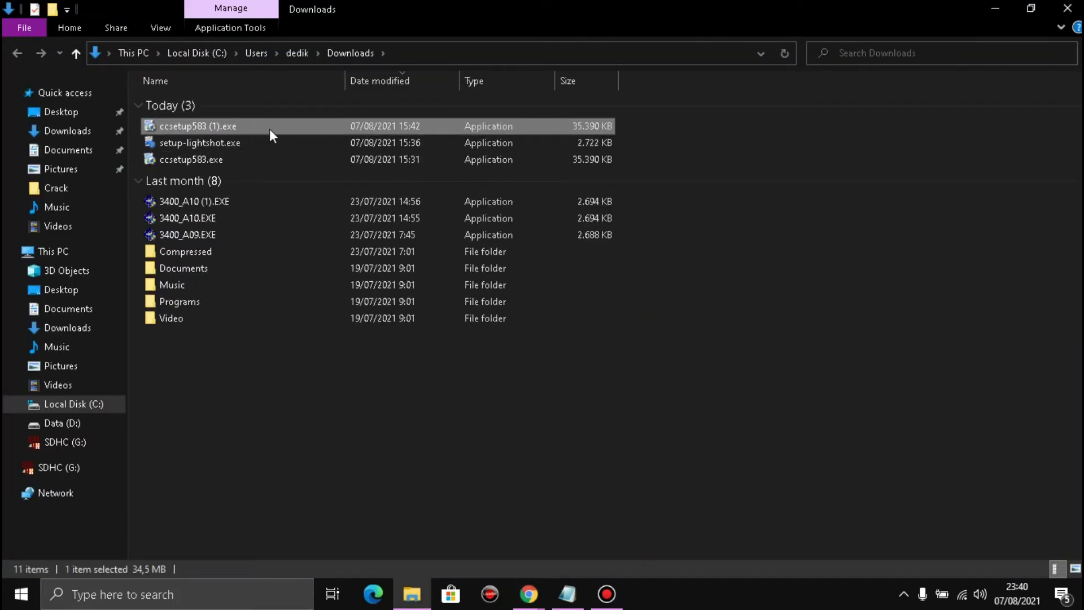
{"action": "left_click", "coordinate": [1069, 11]}
{"action": "left_click", "coordinate": [141, 604]}
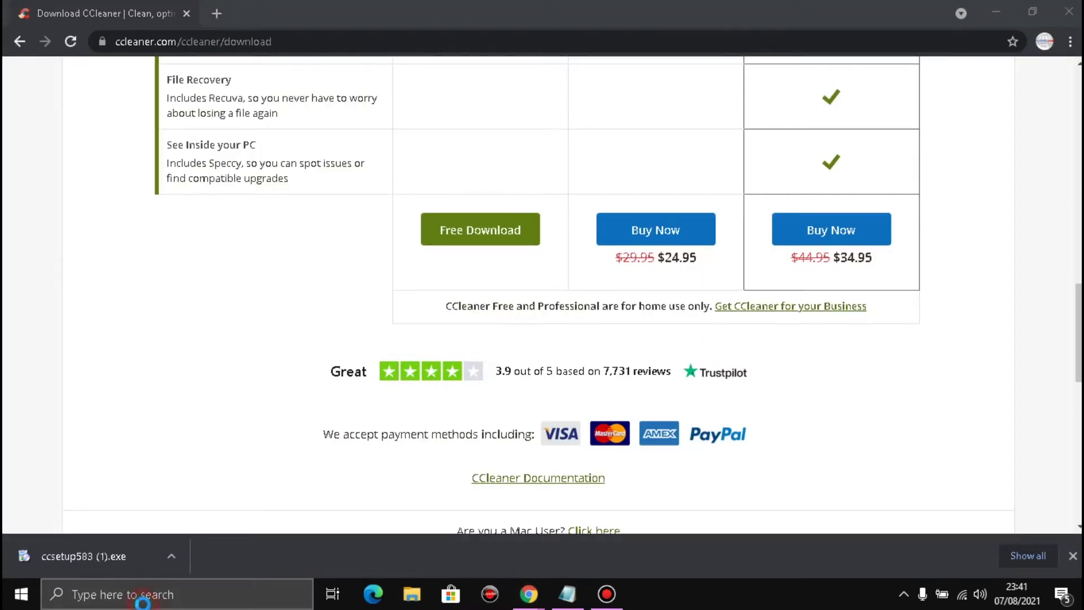
{"action": "left_click", "coordinate": [995, 13]}
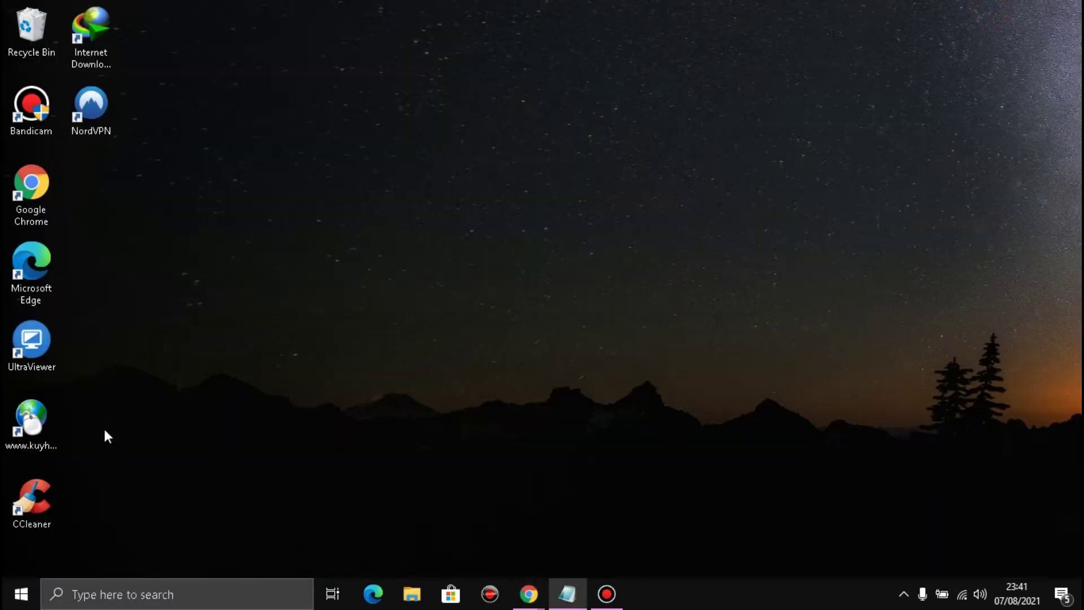
- Launch CCleaner, go through the Health Check introduction pages and start the Health Check
{"action": "left_click", "coordinate": [36, 490]}
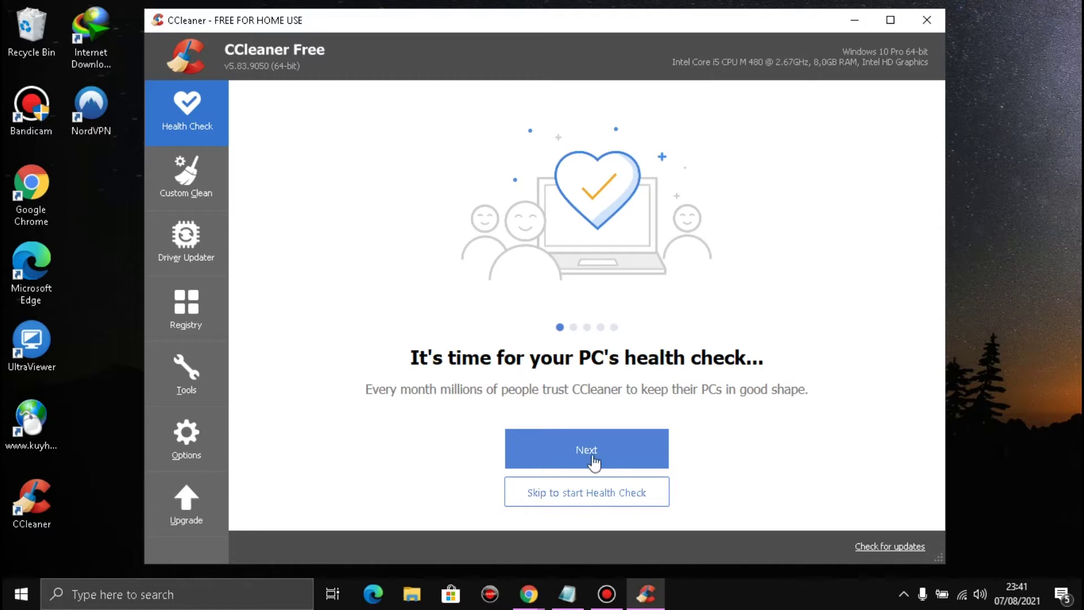
{"action": "left_click", "coordinate": [577, 450]}
{"action": "left_click", "coordinate": [577, 450]}
{"action": "left_click", "coordinate": [578, 450]}
{"action": "left_click", "coordinate": [577, 450]}
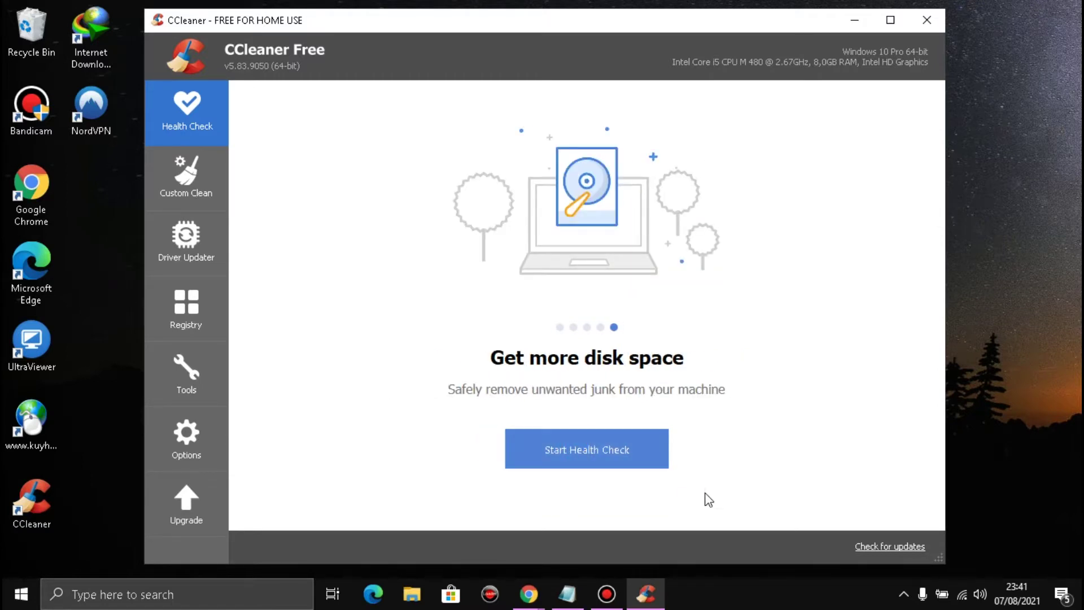
{"action": "left_click", "coordinate": [584, 461]}
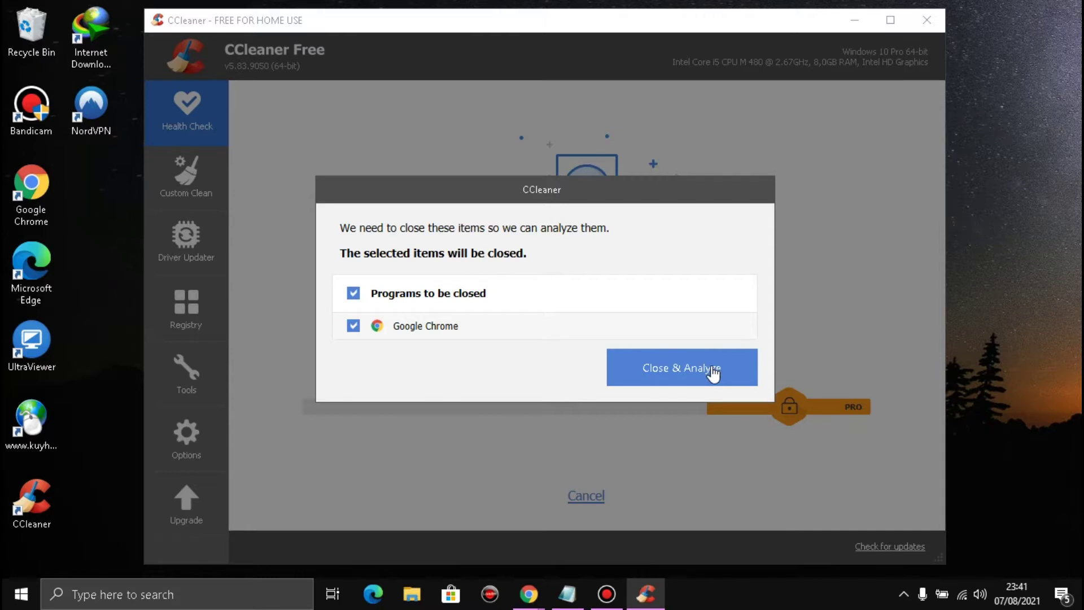
- Run the Health Check analysis with Google Chrome excluded from the programs it closes, and exit CCleaner
{"action": "left_click", "coordinate": [353, 327]}
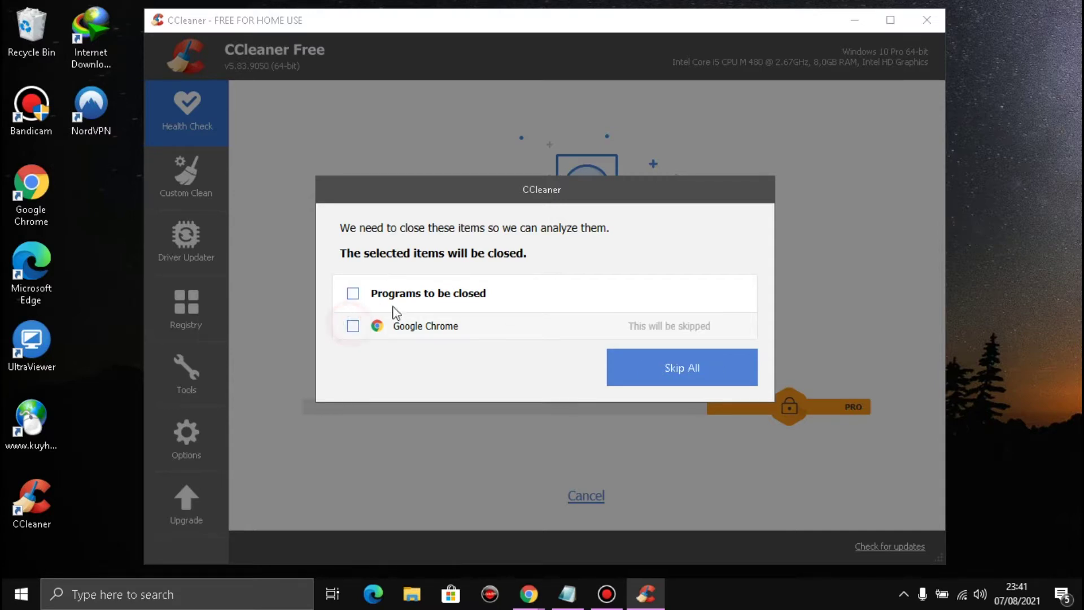
{"action": "left_click", "coordinate": [354, 327]}
{"action": "left_click", "coordinate": [354, 327]}
{"action": "left_click", "coordinate": [650, 374]}
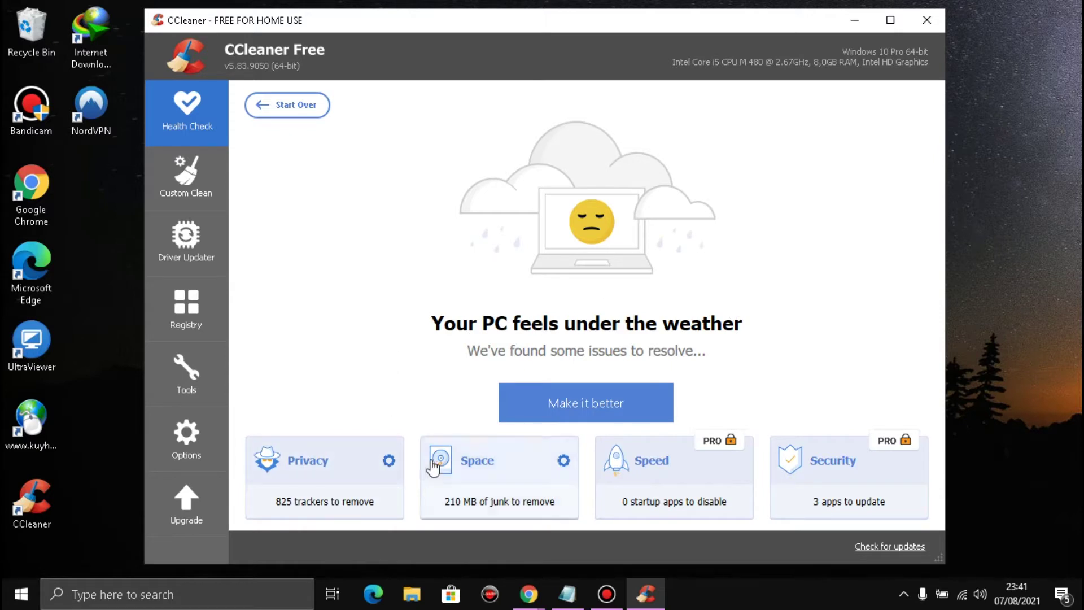
{"action": "left_click", "coordinate": [927, 22]}
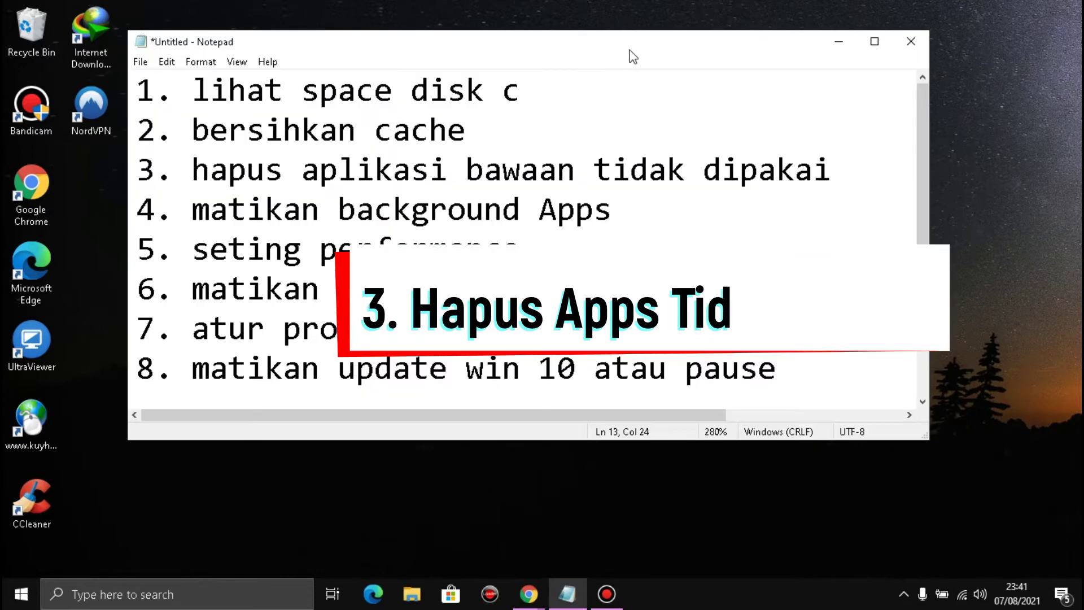
- Highlight "hapus aplikasi bawaan tidak dipakai" in the maximized Notepad checklist, and minimize the note
{"action": "left_click", "coordinate": [874, 41]}
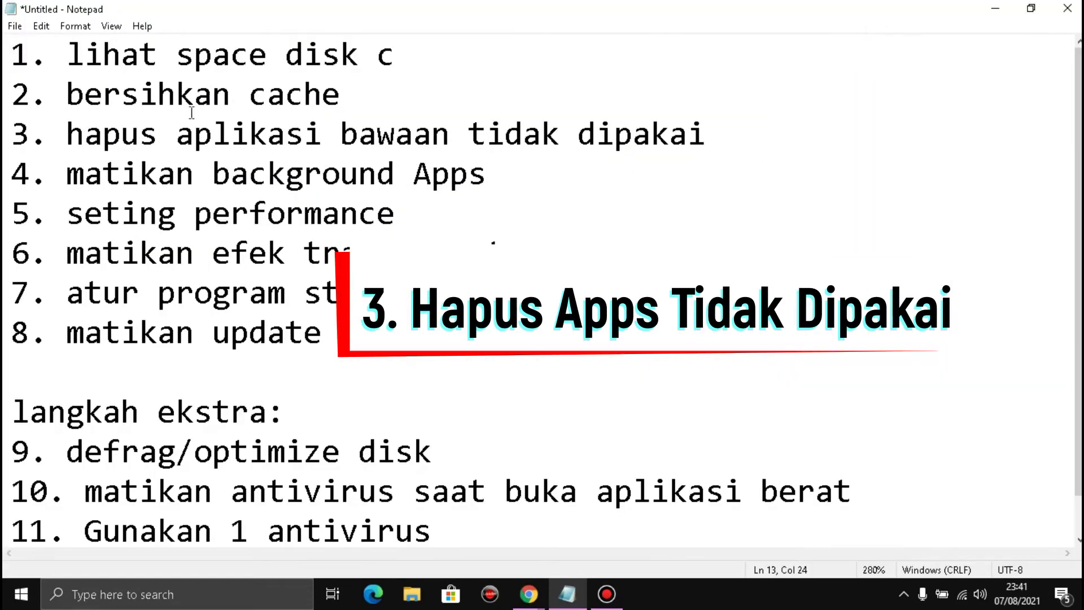
{"action": "left_click_drag", "start_coordinate": [68, 134], "coordinate": [757, 121]}
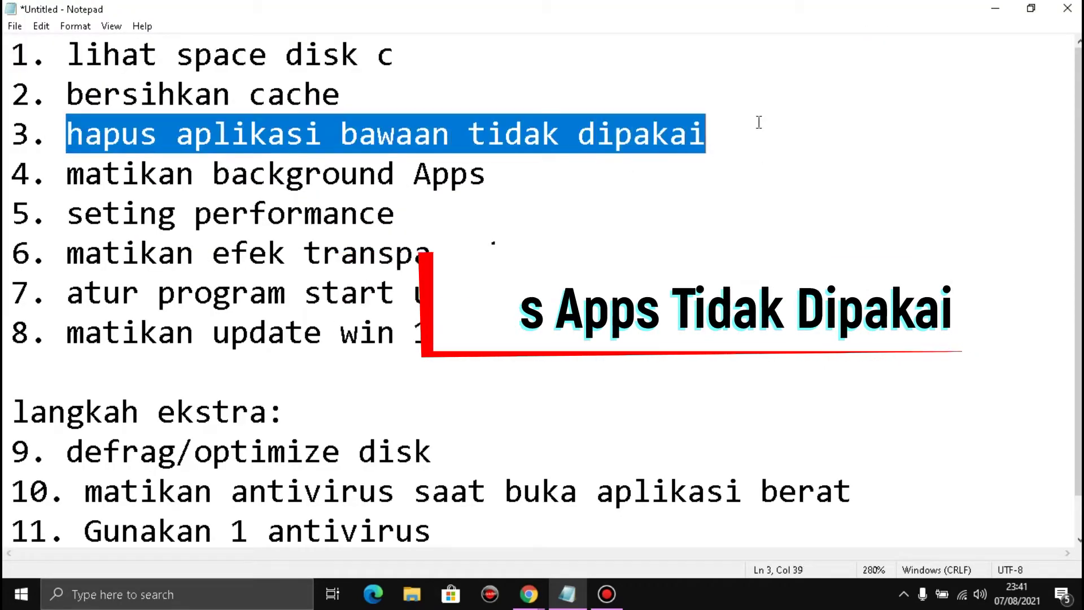
{"action": "left_click", "coordinate": [994, 10]}
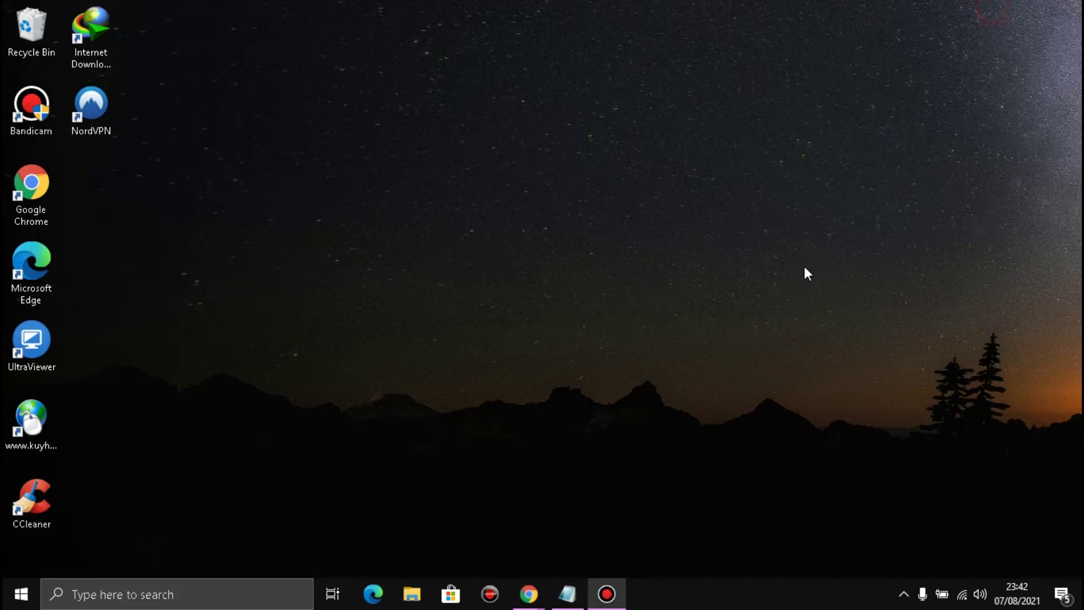
- Search Windows for "remove" and open the Add or remove programs settings
{"action": "left_click", "coordinate": [171, 590]}
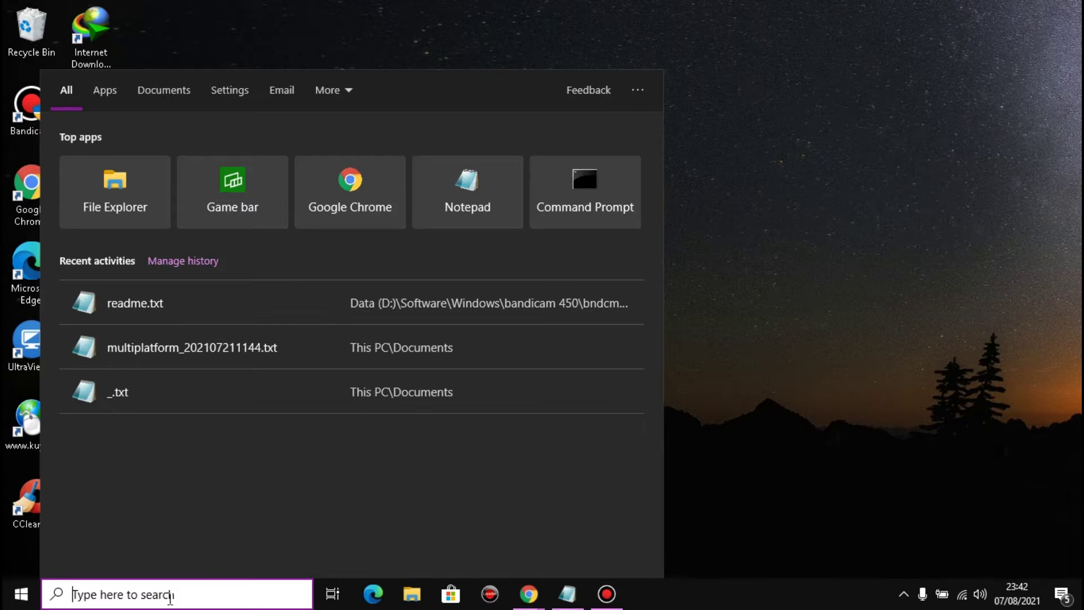
{"action": "type", "text": "re"}
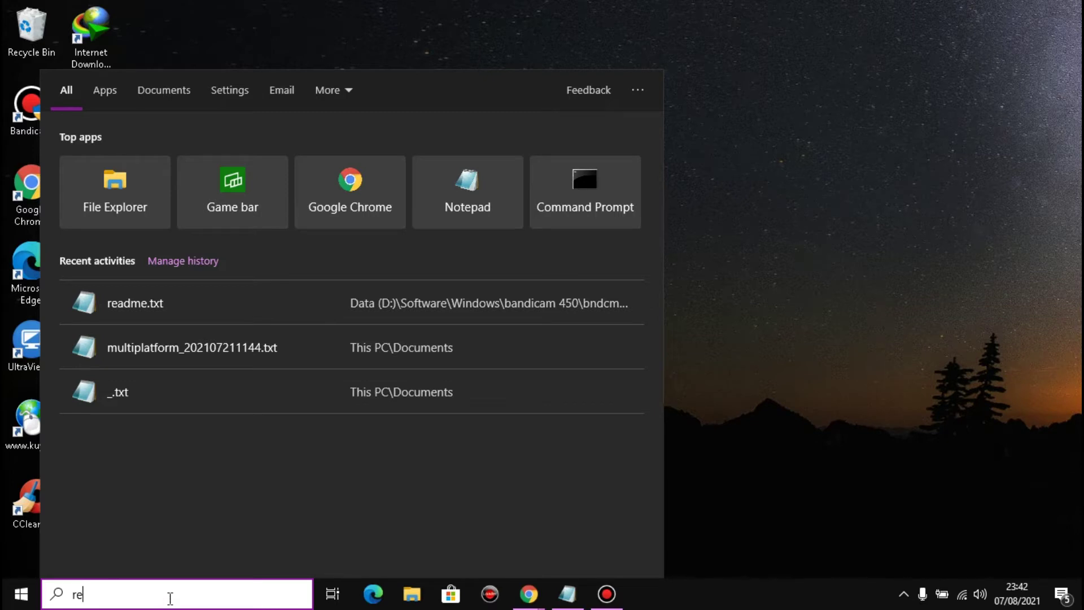
{"action": "type", "text": "move"}
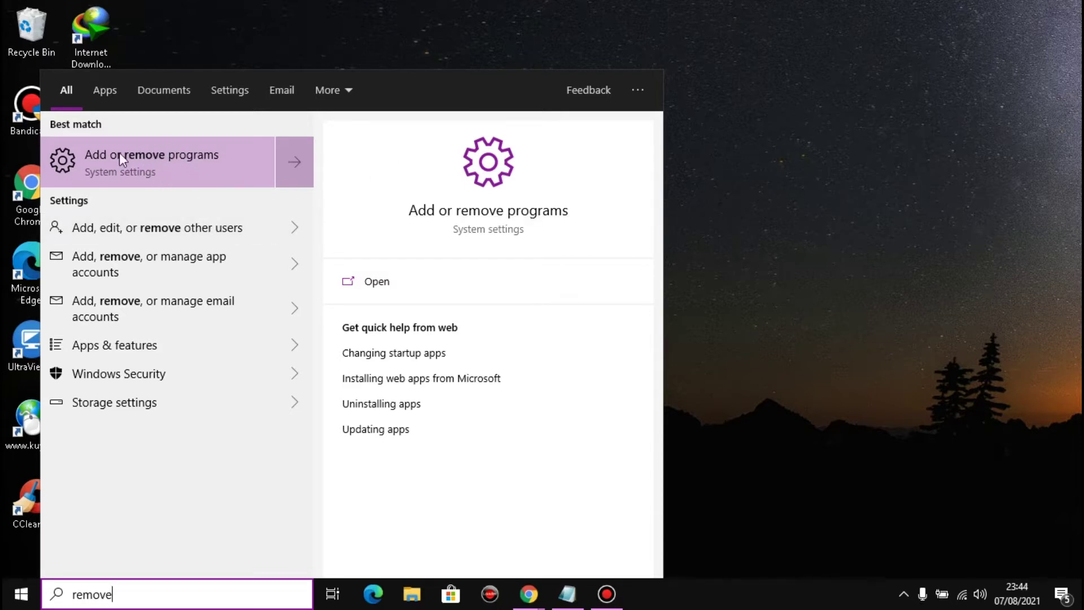
{"action": "left_click", "coordinate": [154, 157]}
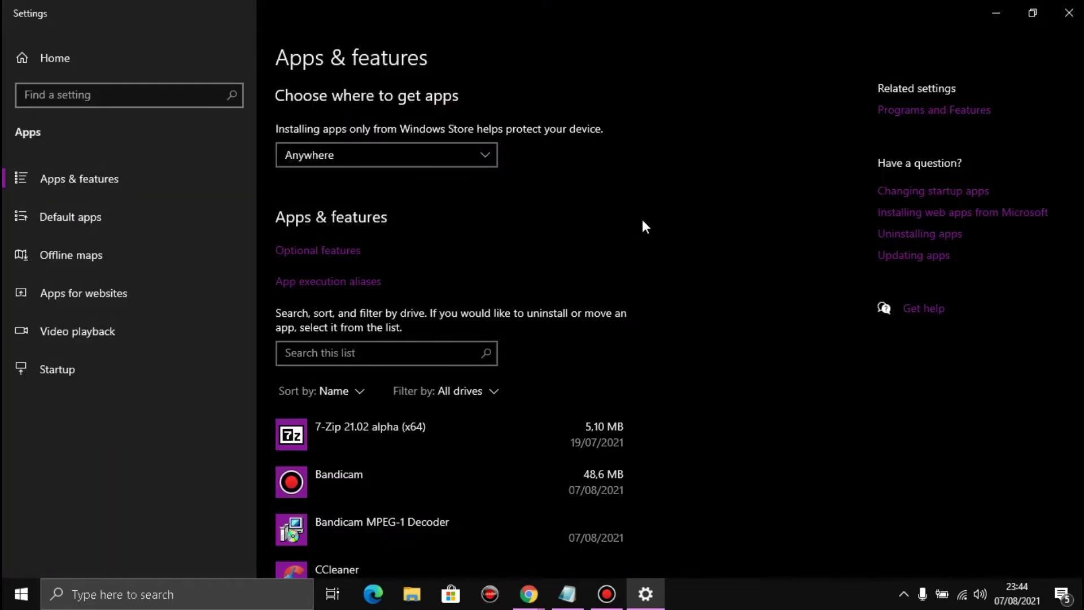
- Look through the list of installed apps for built-in apps that are not used
{"action": "scroll", "coordinate": [466, 219], "scroll_direction": "down", "scroll_amount": 10}
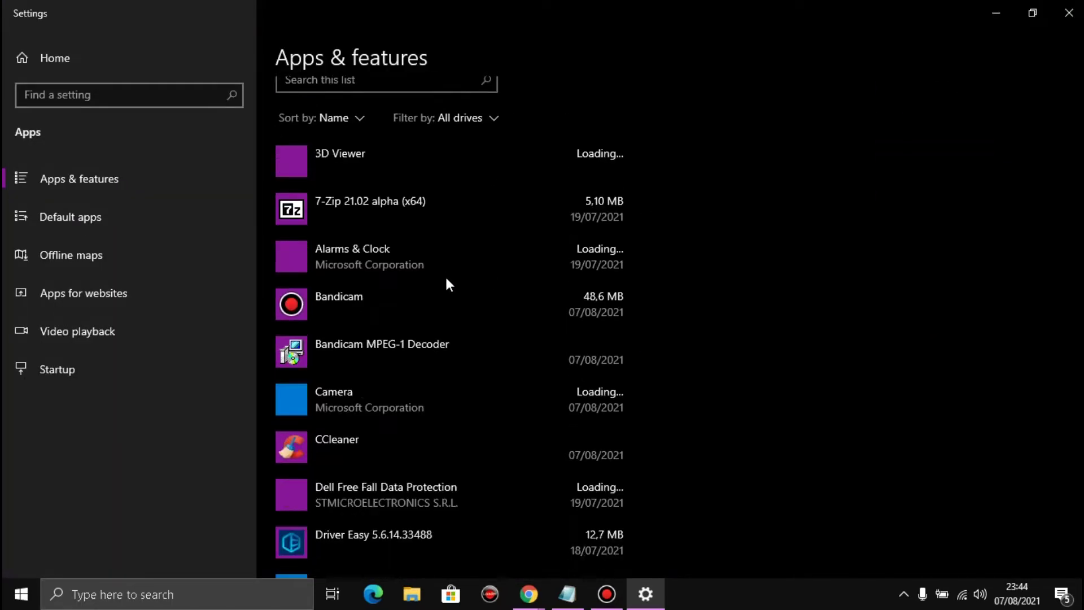
{"action": "scroll", "coordinate": [486, 326], "scroll_direction": "down", "scroll_amount": 20}
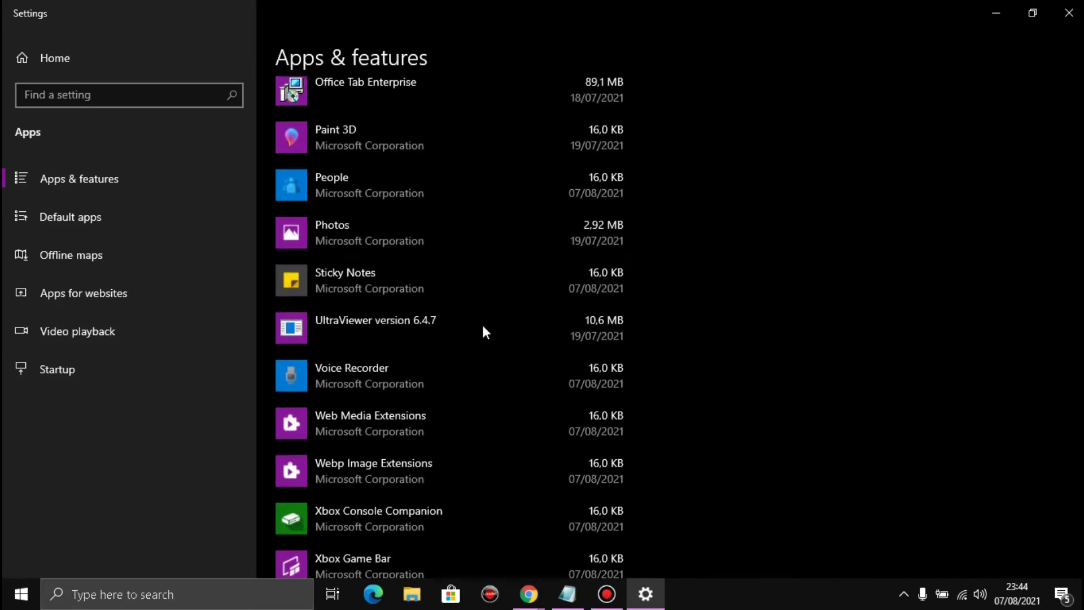
{"action": "scroll", "coordinate": [473, 375], "scroll_direction": "up", "scroll_amount": 20}
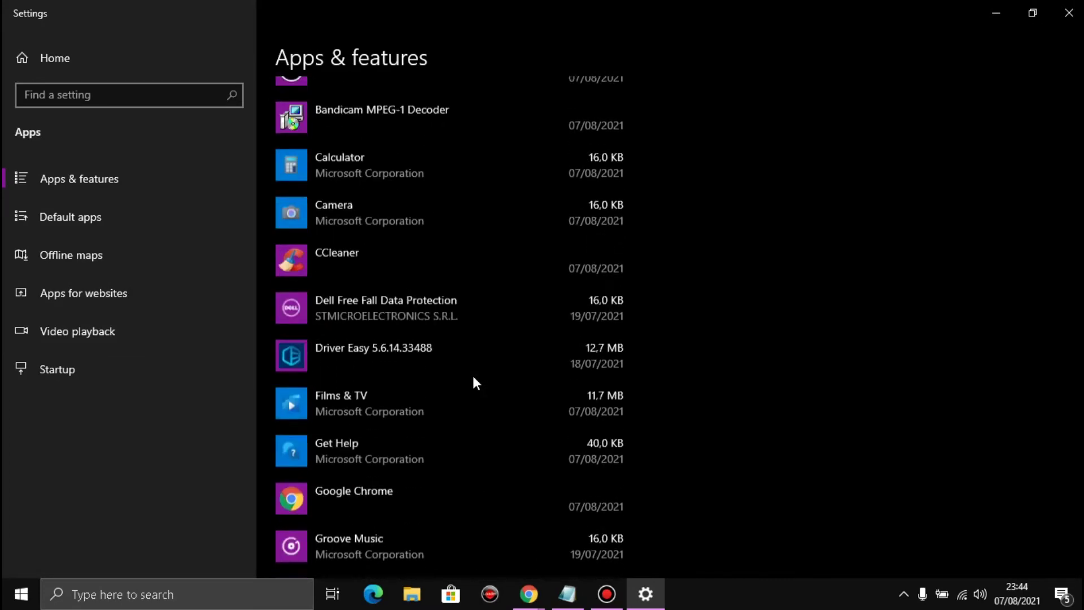
{"action": "scroll", "coordinate": [473, 381], "scroll_direction": "down", "scroll_amount": 2}
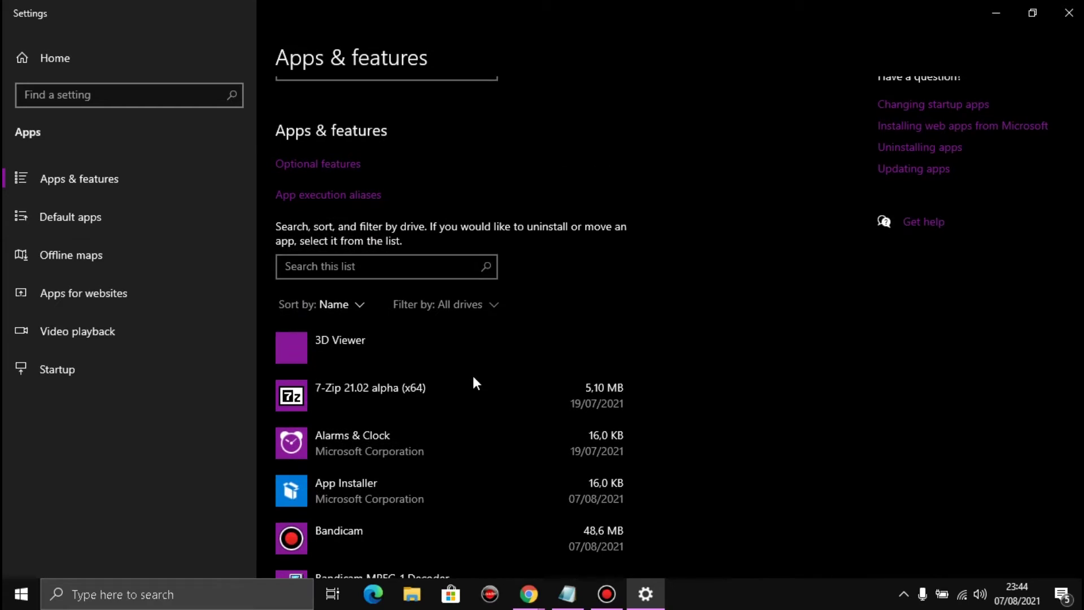
{"action": "scroll", "coordinate": [416, 348], "scroll_direction": "down", "scroll_amount": 15}
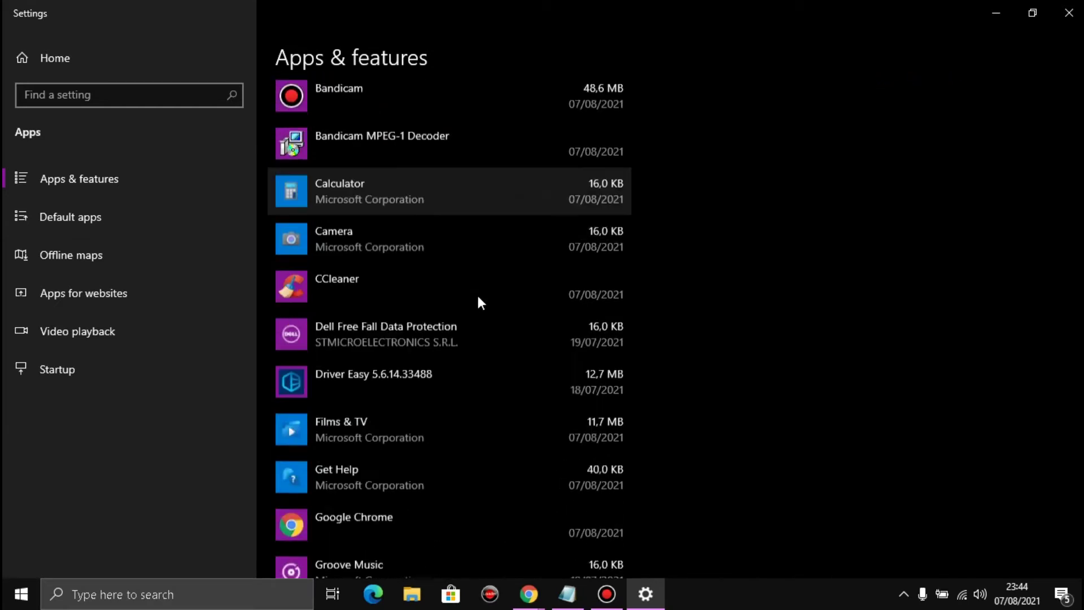
{"action": "scroll", "coordinate": [505, 273], "scroll_direction": "down", "scroll_amount": 8}
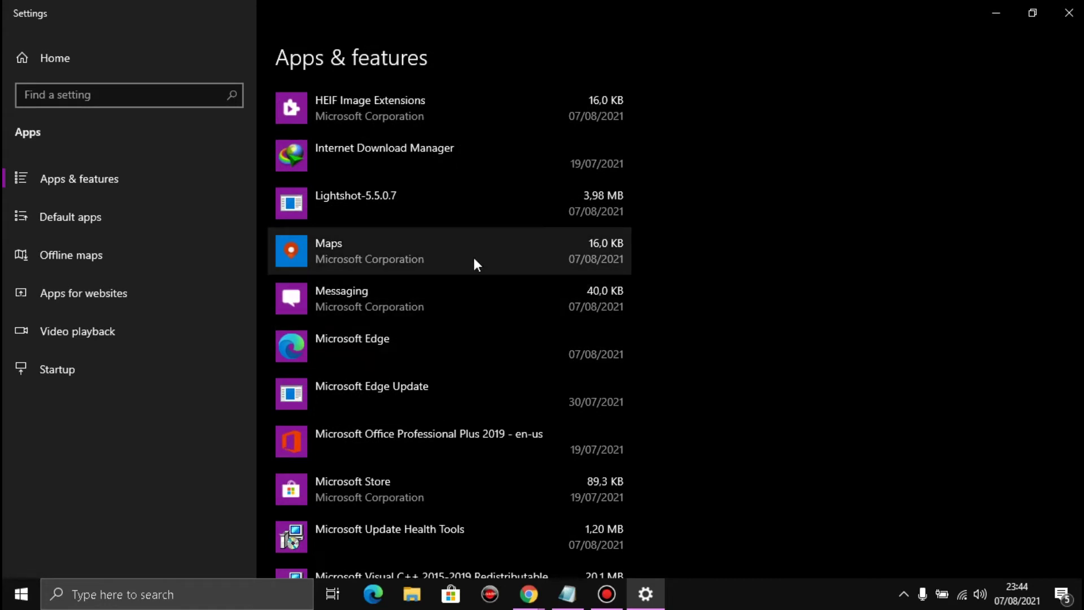
{"action": "scroll", "coordinate": [460, 371], "scroll_direction": "down", "scroll_amount": 6}
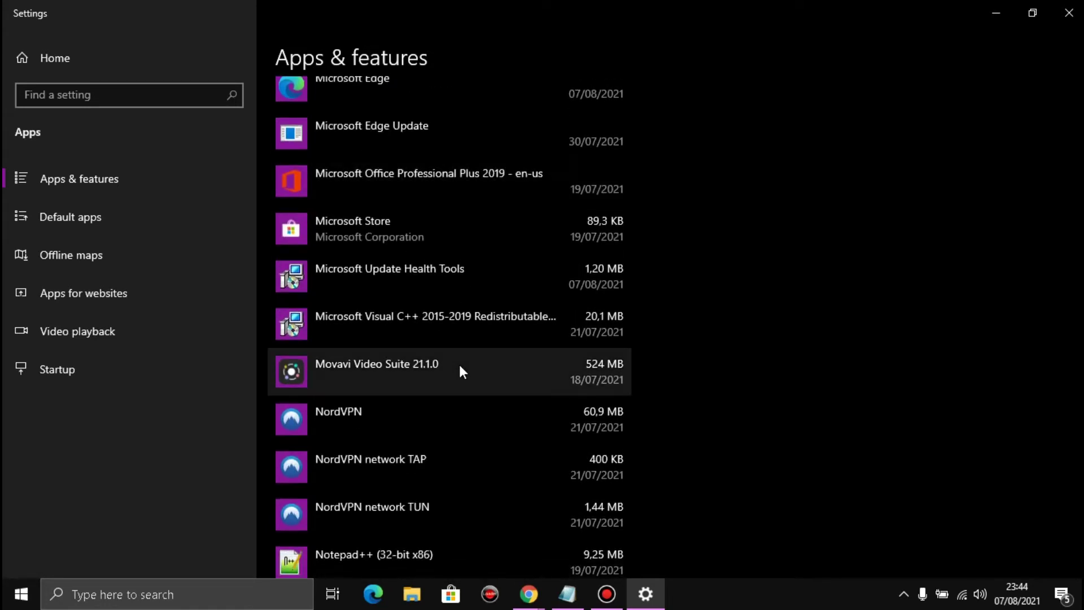
{"action": "scroll", "coordinate": [460, 371], "scroll_direction": "down", "scroll_amount": 2}
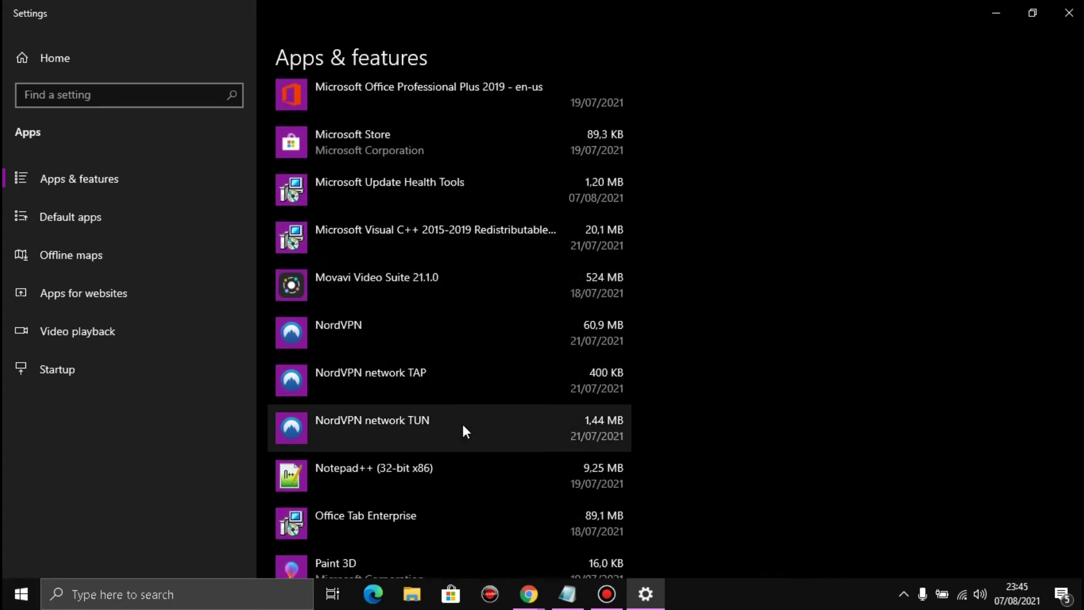
{"action": "scroll", "coordinate": [463, 426], "scroll_direction": "down", "scroll_amount": 7}
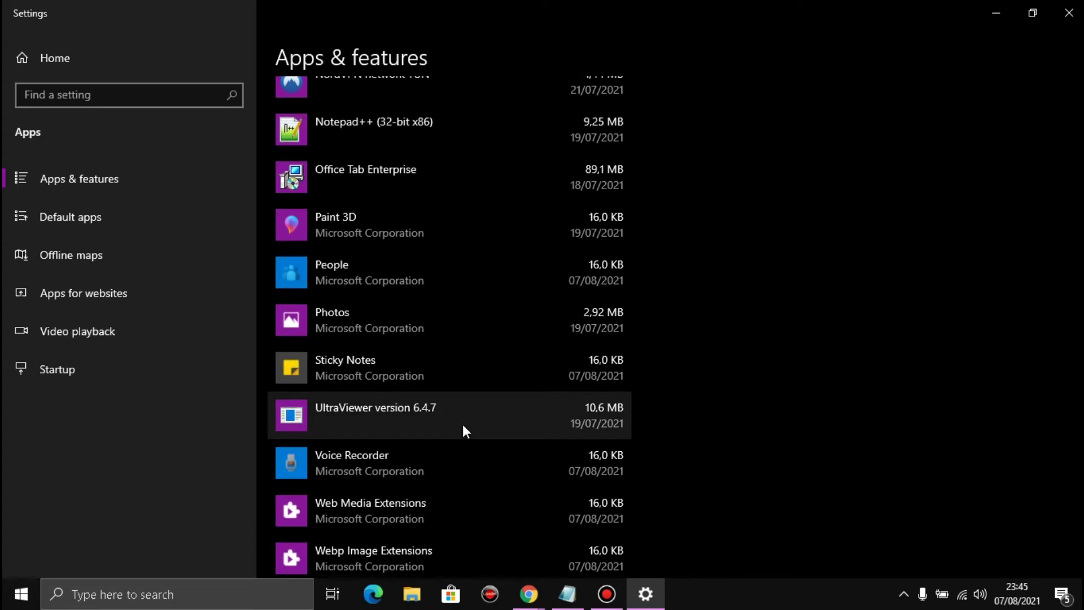
- Show the move and uninstall options of the People app, and review the other built-in apps around it in the list
{"action": "left_click", "coordinate": [466, 283]}
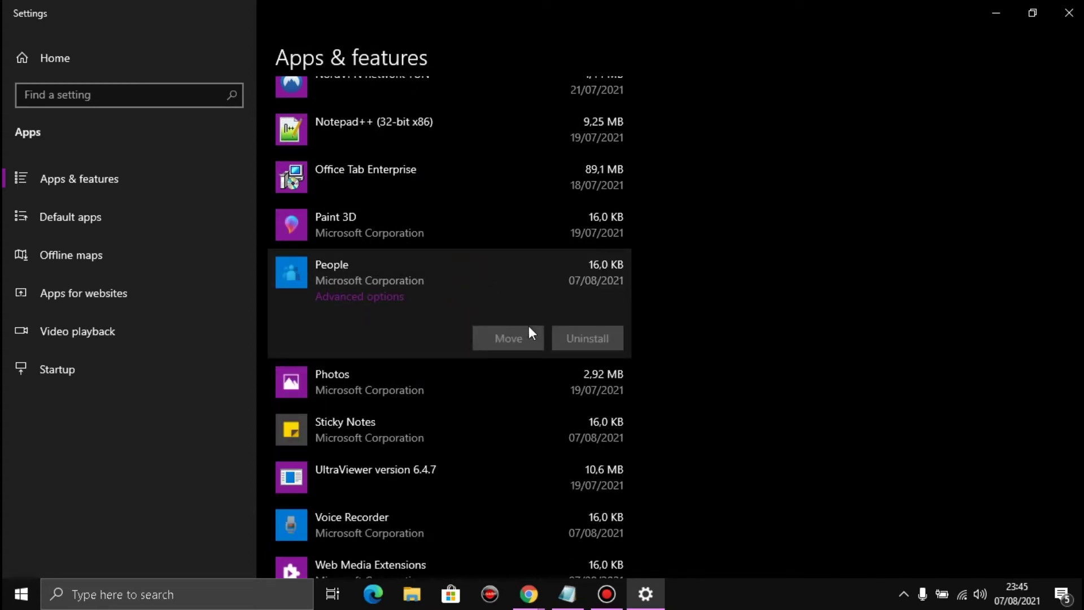
{"action": "scroll", "coordinate": [465, 344], "scroll_direction": "down", "scroll_amount": 3}
{"action": "scroll", "coordinate": [574, 299], "scroll_direction": "up", "scroll_amount": 3}
{"action": "scroll", "coordinate": [493, 327], "scroll_direction": "down", "scroll_amount": 3}
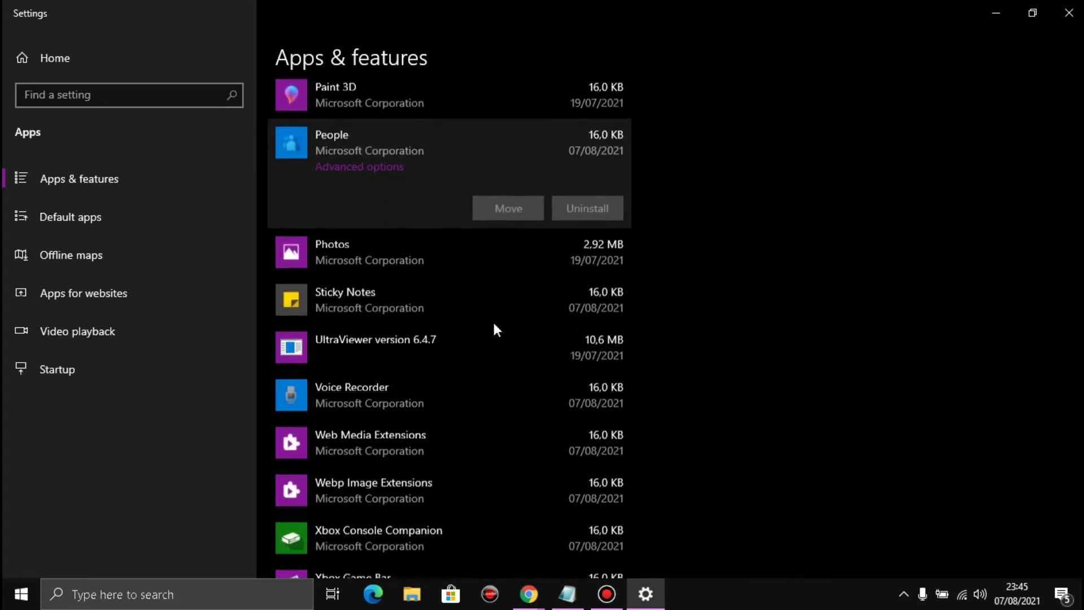
{"action": "scroll", "coordinate": [494, 325], "scroll_direction": "down", "scroll_amount": 3}
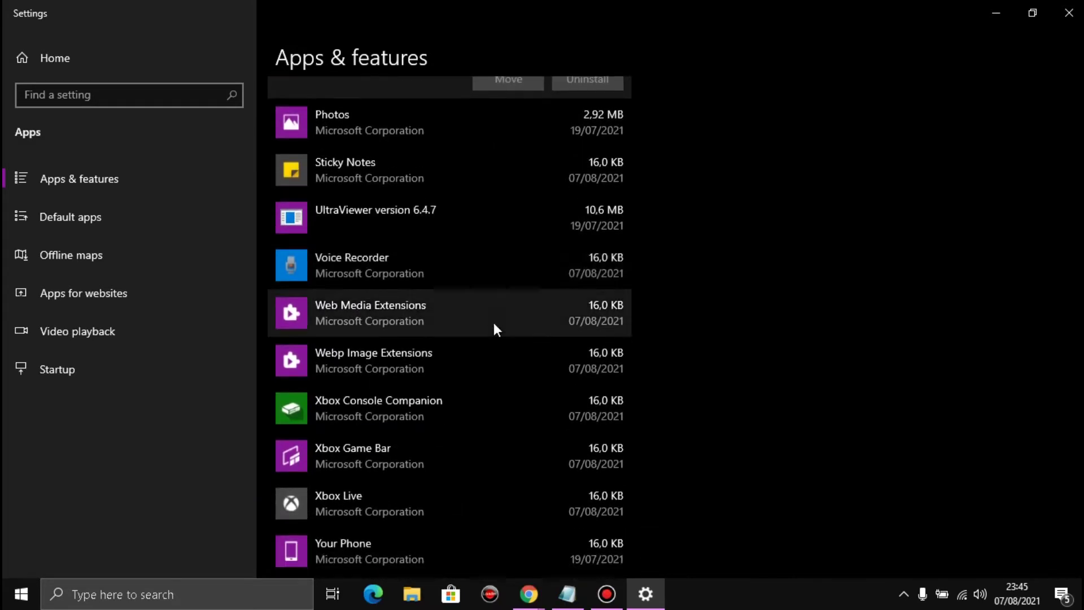
{"action": "scroll", "coordinate": [487, 376], "scroll_direction": "up", "scroll_amount": 10}
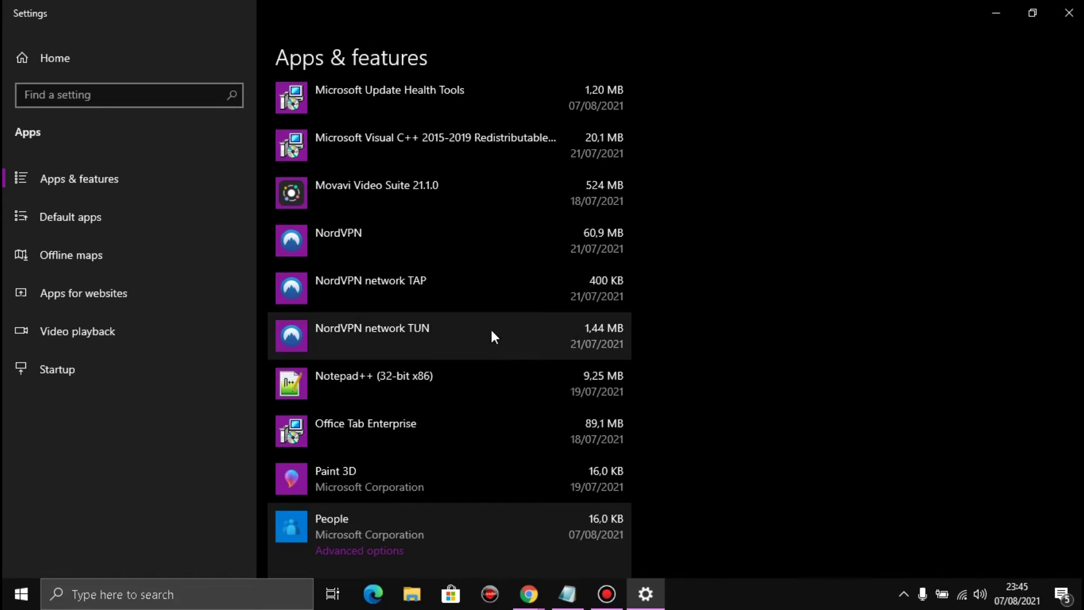
{"action": "scroll", "coordinate": [492, 331], "scroll_direction": "up", "scroll_amount": 5}
{"action": "scroll", "coordinate": [489, 326], "scroll_direction": "up", "scroll_amount": 8}
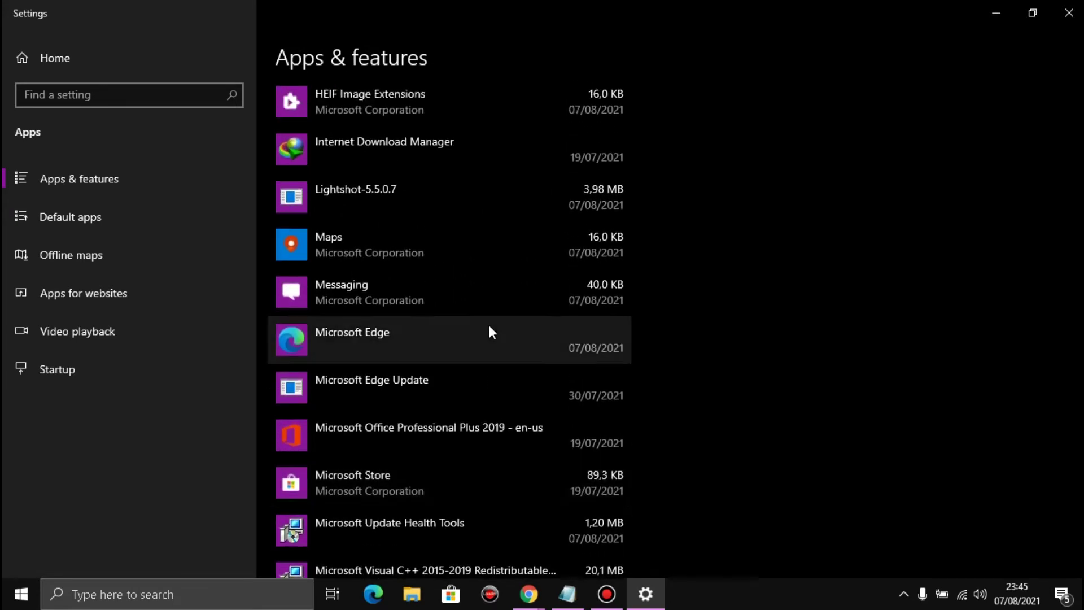
- Show the uninstall option of the Films & TV app, and review the apps at the beginning of the list
{"action": "left_click", "coordinate": [489, 174]}
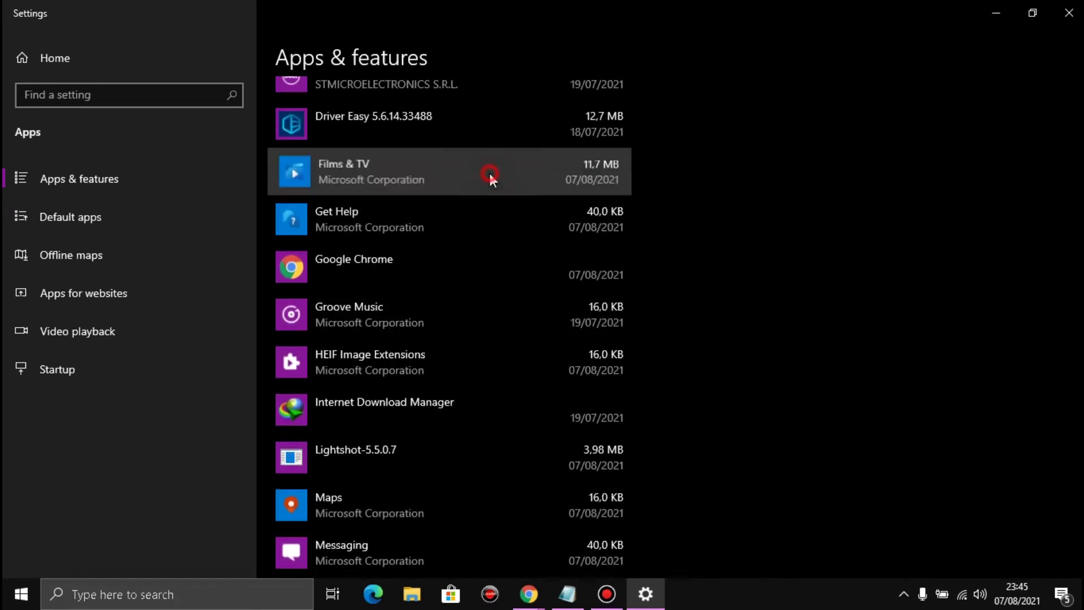
{"action": "scroll", "coordinate": [489, 182], "scroll_direction": "up", "scroll_amount": 2}
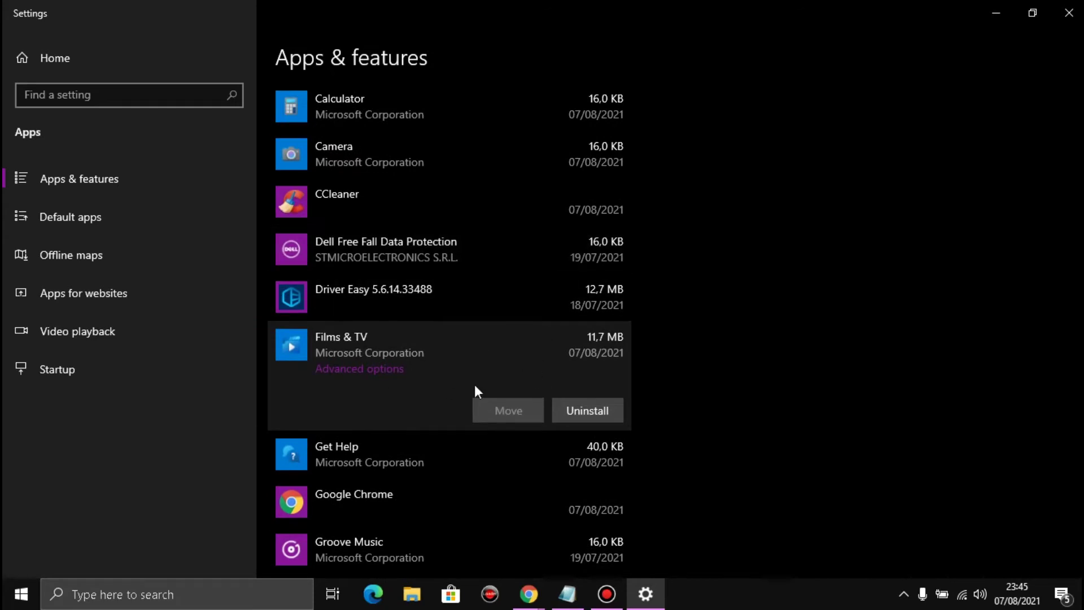
{"action": "scroll", "coordinate": [446, 384], "scroll_direction": "down", "scroll_amount": 3}
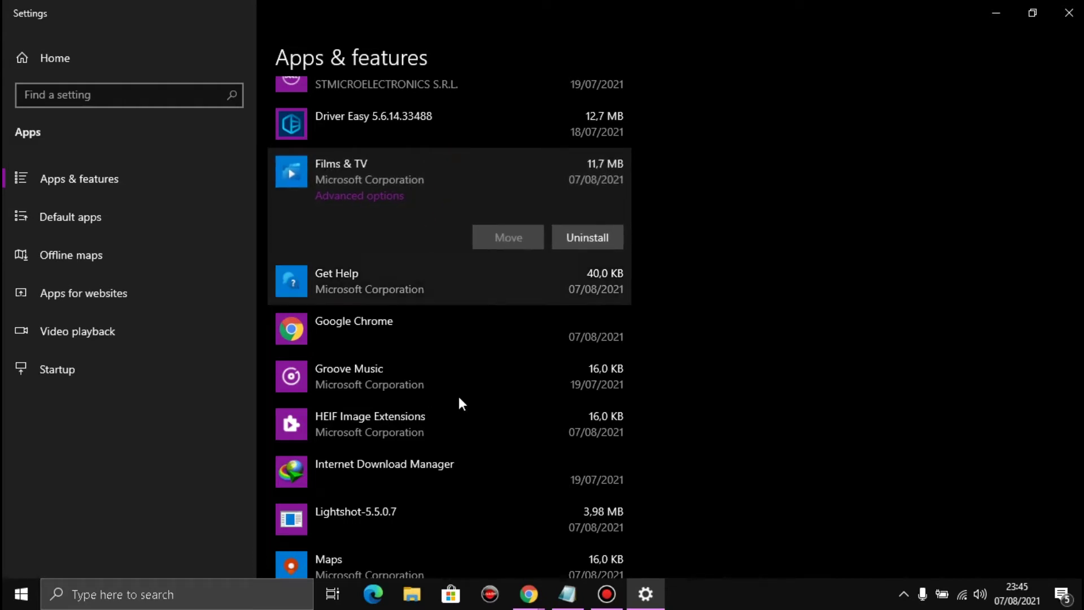
{"action": "scroll", "coordinate": [460, 405], "scroll_direction": "up", "scroll_amount": 5}
{"action": "scroll", "coordinate": [691, 354], "scroll_direction": "up", "scroll_amount": 5}
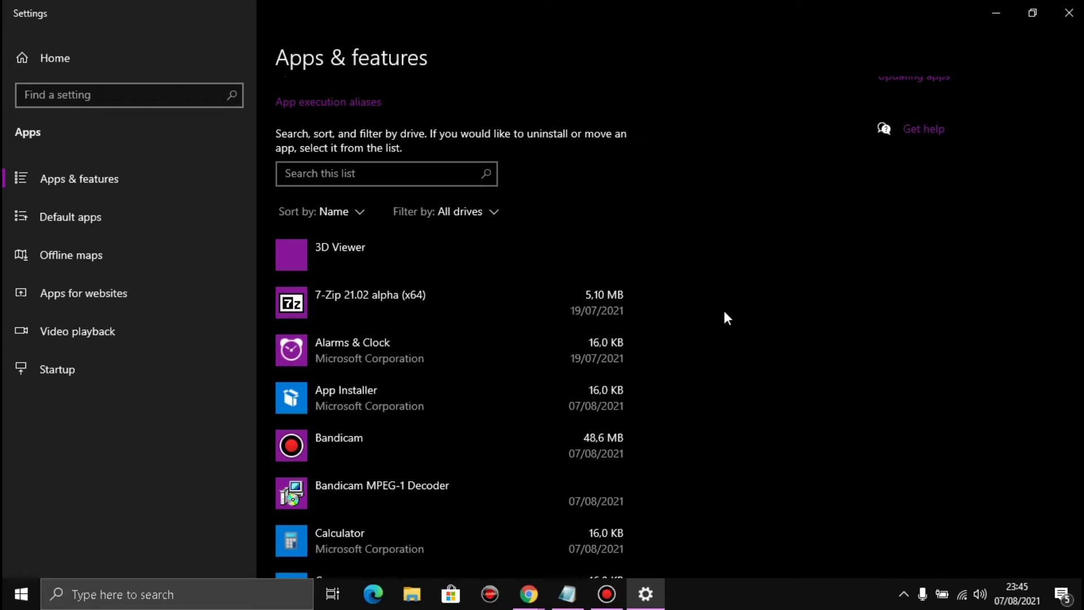
{"action": "scroll", "coordinate": [514, 377], "scroll_direction": "down", "scroll_amount": 6}
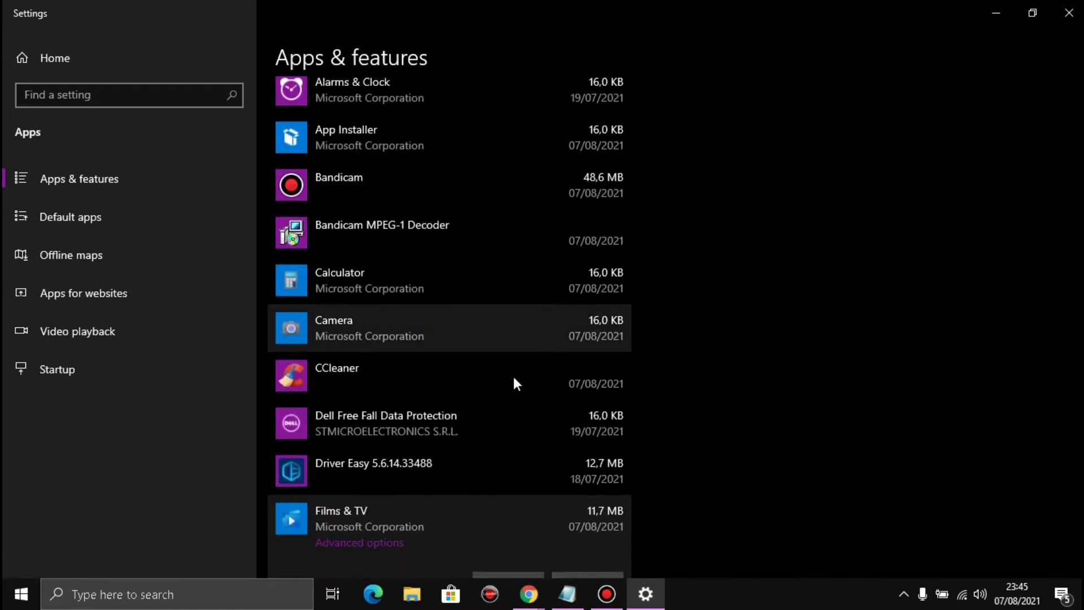
{"action": "left_click", "coordinate": [513, 377]}
{"action": "scroll", "coordinate": [513, 377], "scroll_direction": "down", "scroll_amount": 3}
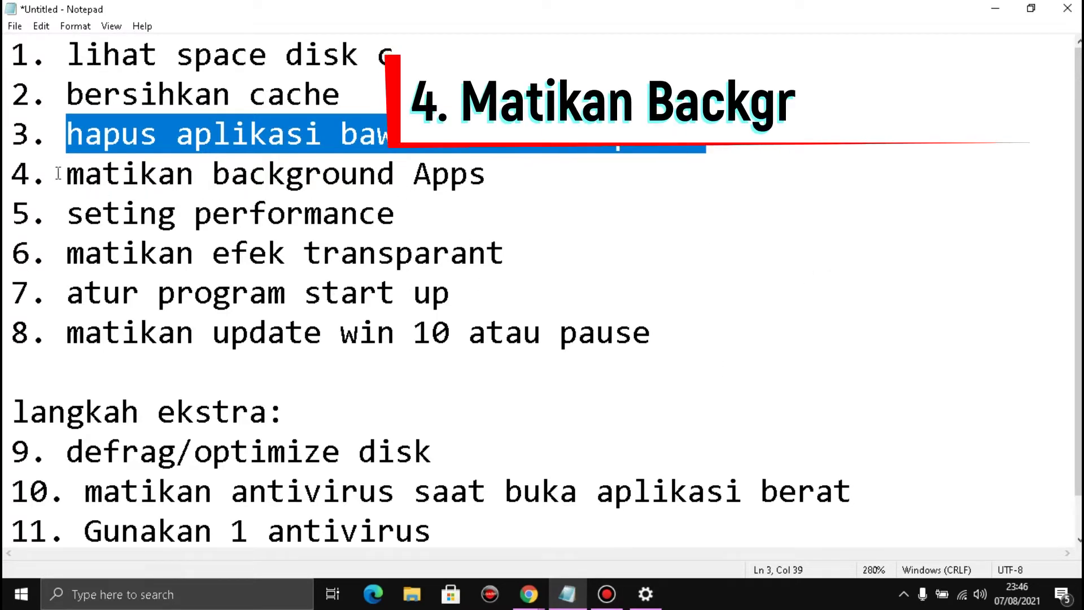
- Highlight "matikan background Apps" in the Notepad checklist, close the Settings window, and minimize the note
{"action": "left_click_drag", "start_coordinate": [73, 174], "coordinate": [653, 165]}
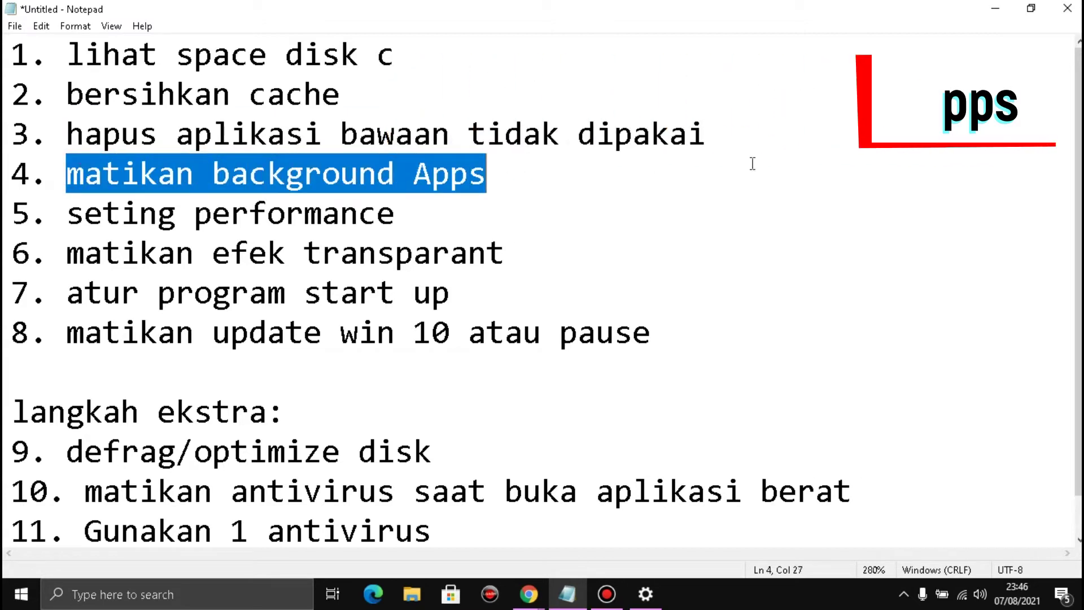
{"action": "left_click", "coordinate": [645, 594]}
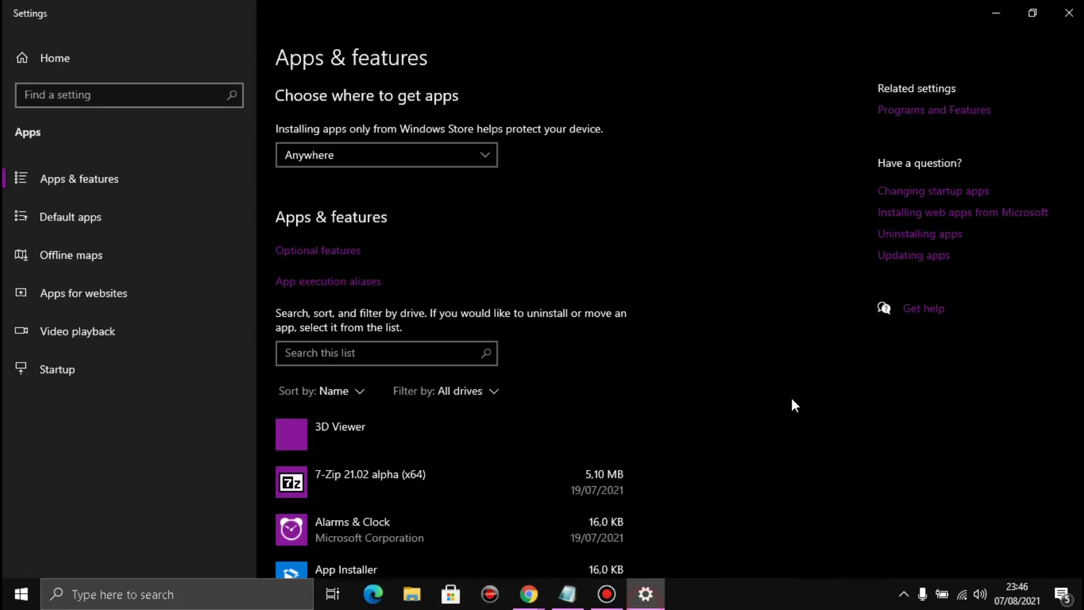
{"action": "left_click", "coordinate": [1069, 13]}
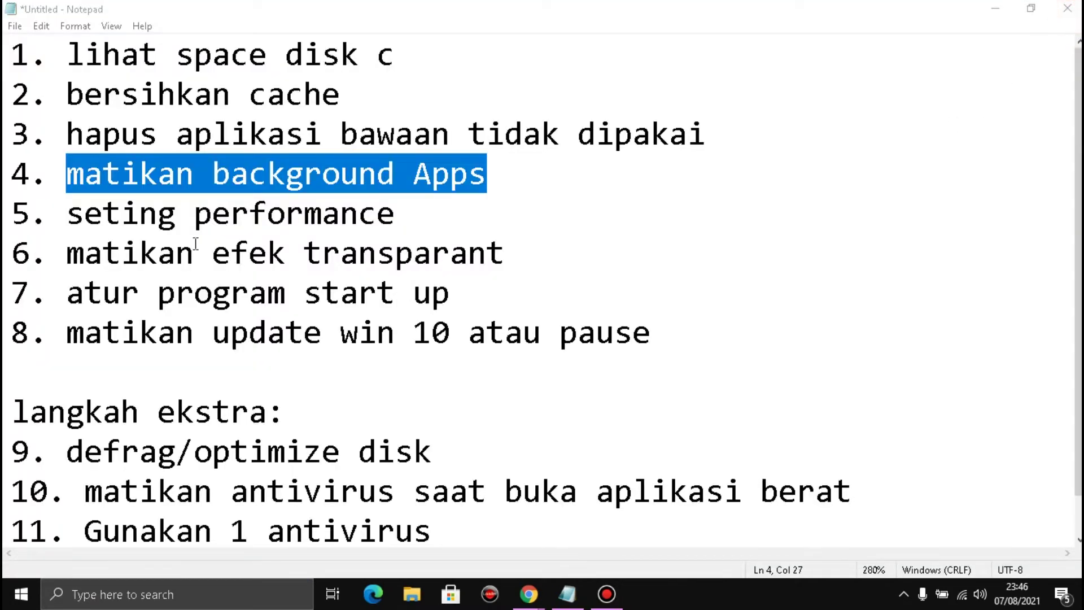
{"action": "left_click", "coordinate": [383, 186]}
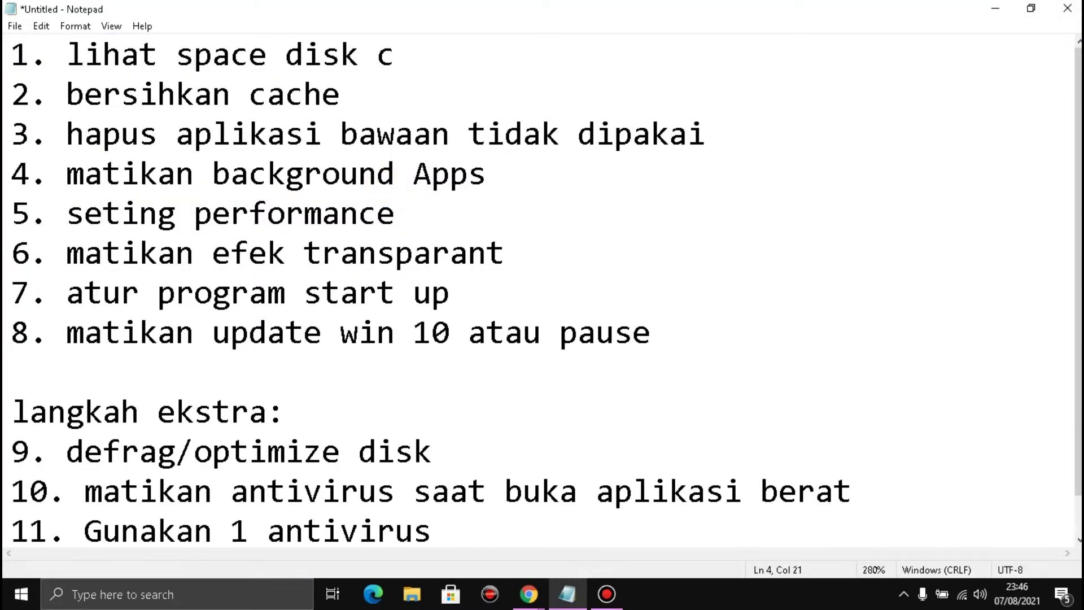
{"action": "left_click", "coordinate": [996, 8]}
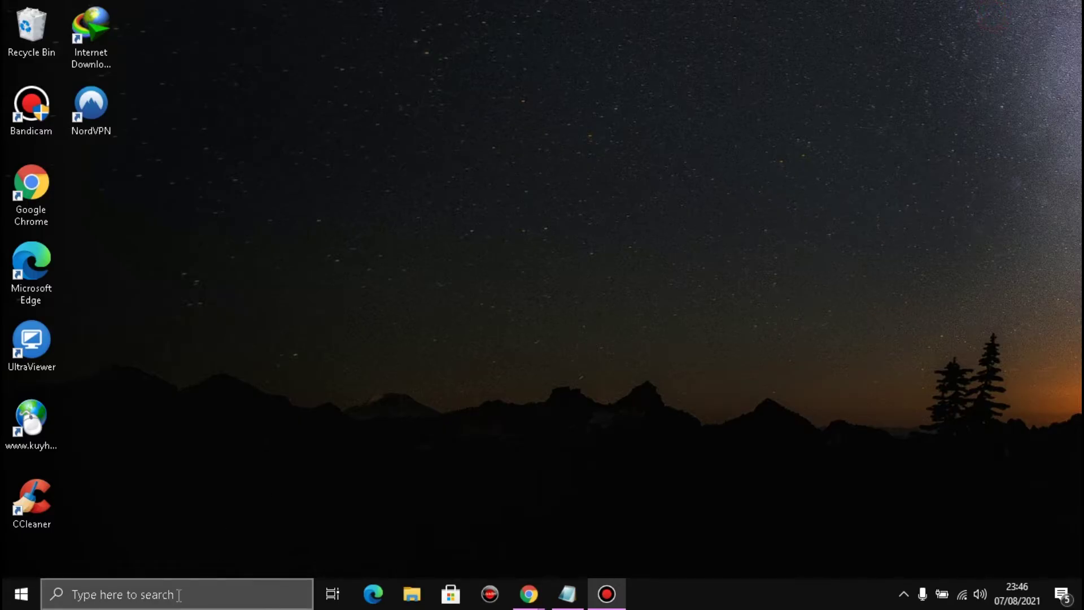
- Search Windows for "background", open the Background apps settings, and switch on "Let apps run in the background"
{"action": "left_click", "coordinate": [153, 597]}
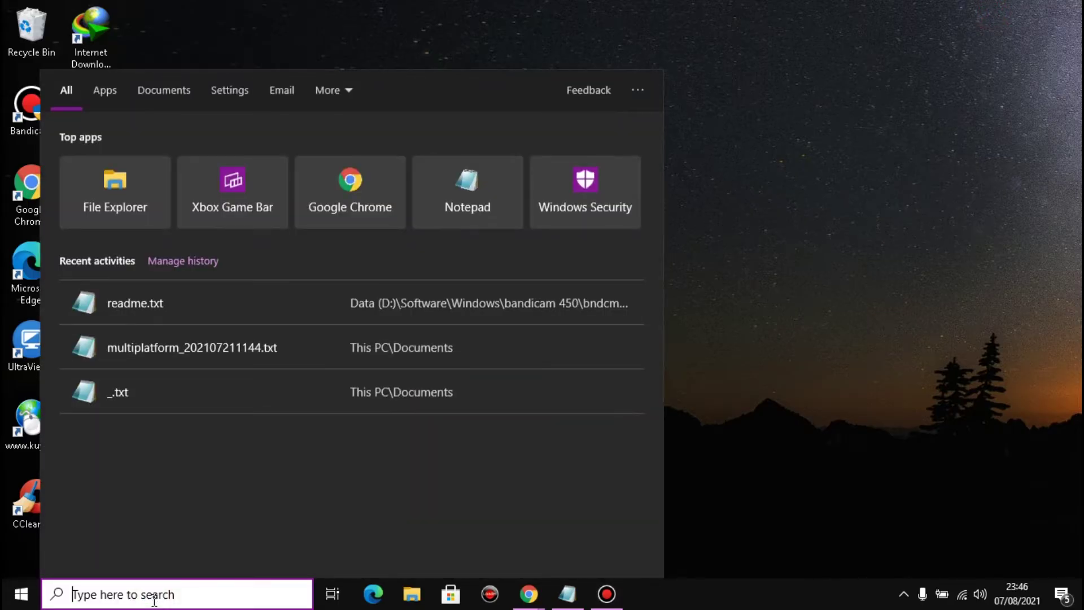
{"action": "type", "text": "b"}
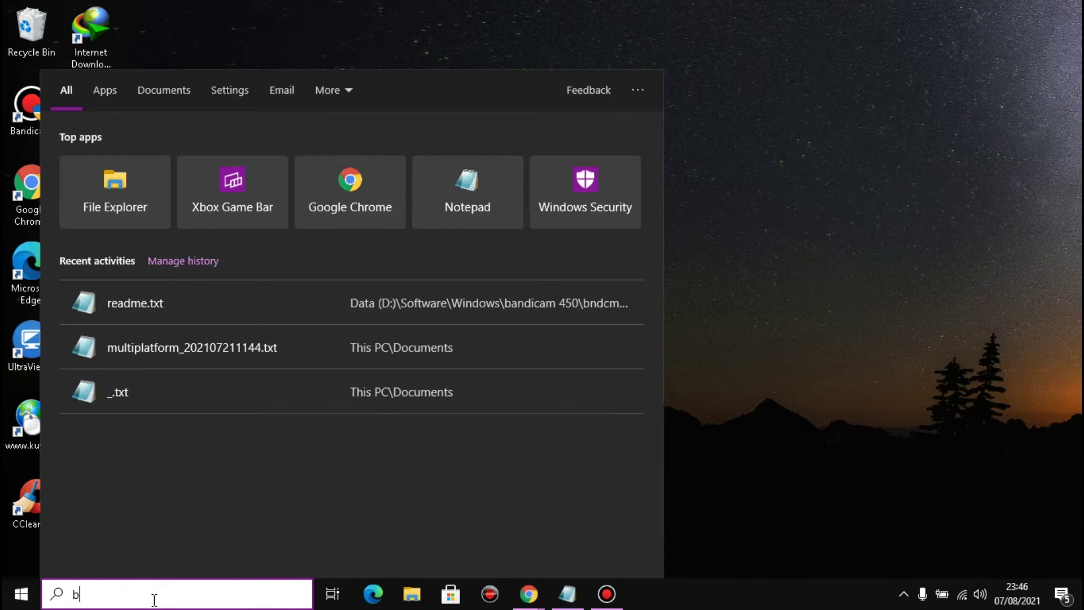
{"action": "type", "text": "ackgr"}
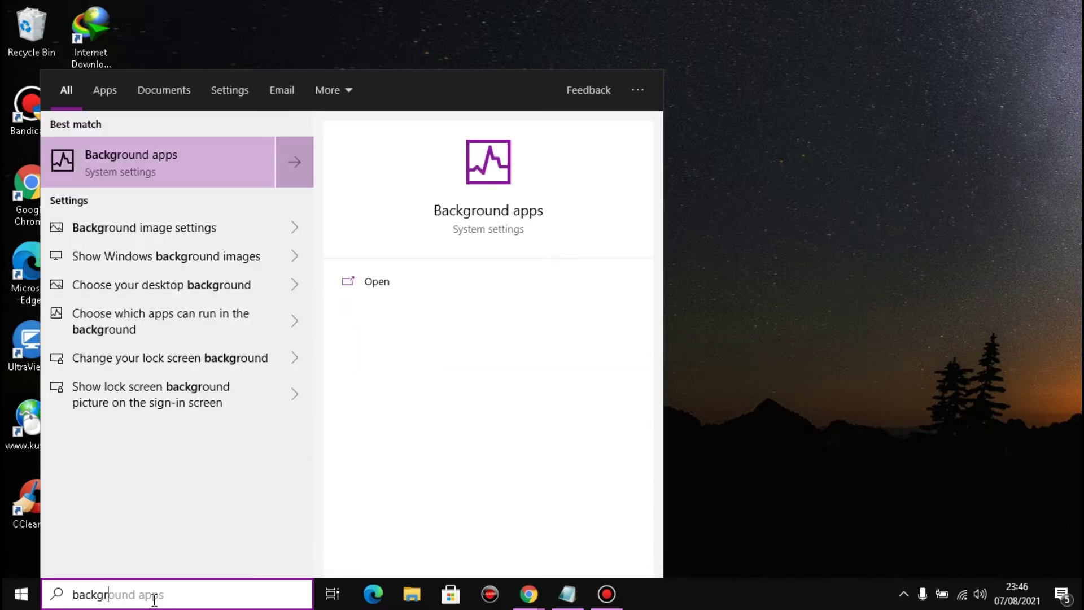
{"action": "type", "text": "ound"}
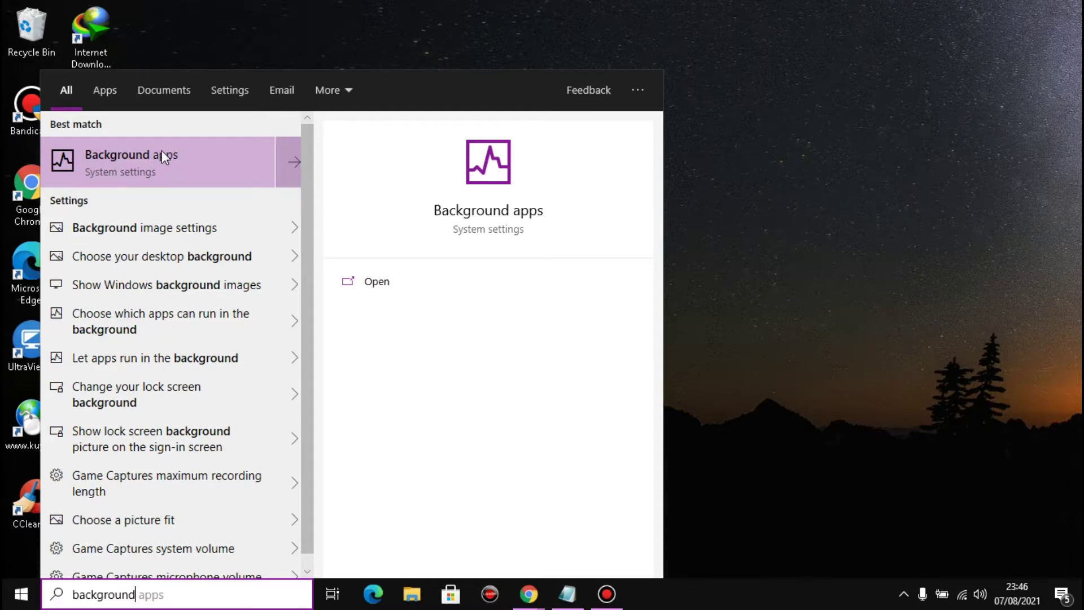
{"action": "left_click", "coordinate": [178, 156]}
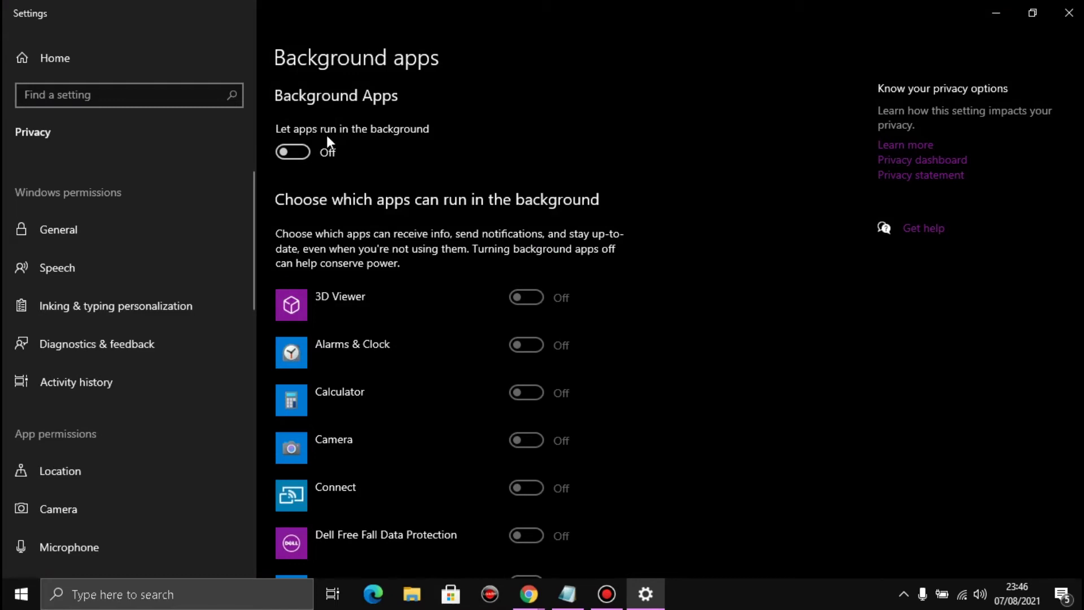
{"action": "left_click", "coordinate": [300, 151]}
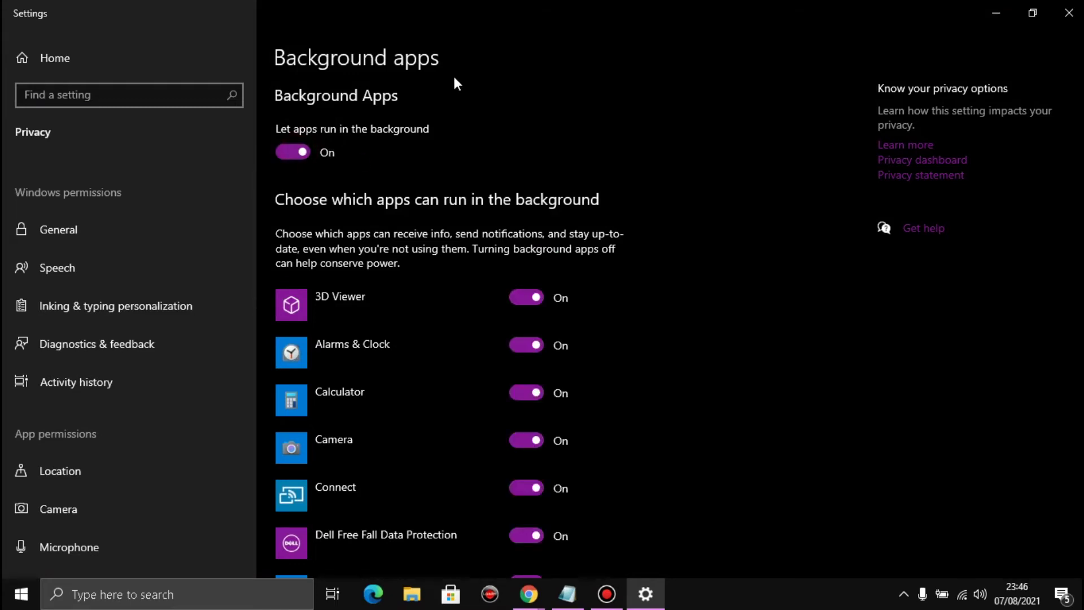
- Review the app list on the Background apps page, and try switching "Let apps run in the background" off and on again
{"action": "scroll", "coordinate": [649, 250], "scroll_direction": "down", "scroll_amount": 8}
{"action": "scroll", "coordinate": [650, 249], "scroll_direction": "up", "scroll_amount": 8}
{"action": "left_click", "coordinate": [288, 155]}
{"action": "left_click", "coordinate": [294, 153]}
- Try switching off background activity for 3D Viewer and Alarms & Clock, restore both, and review the rest of the app list
{"action": "scroll", "coordinate": [627, 194], "scroll_direction": "down", "scroll_amount": 3}
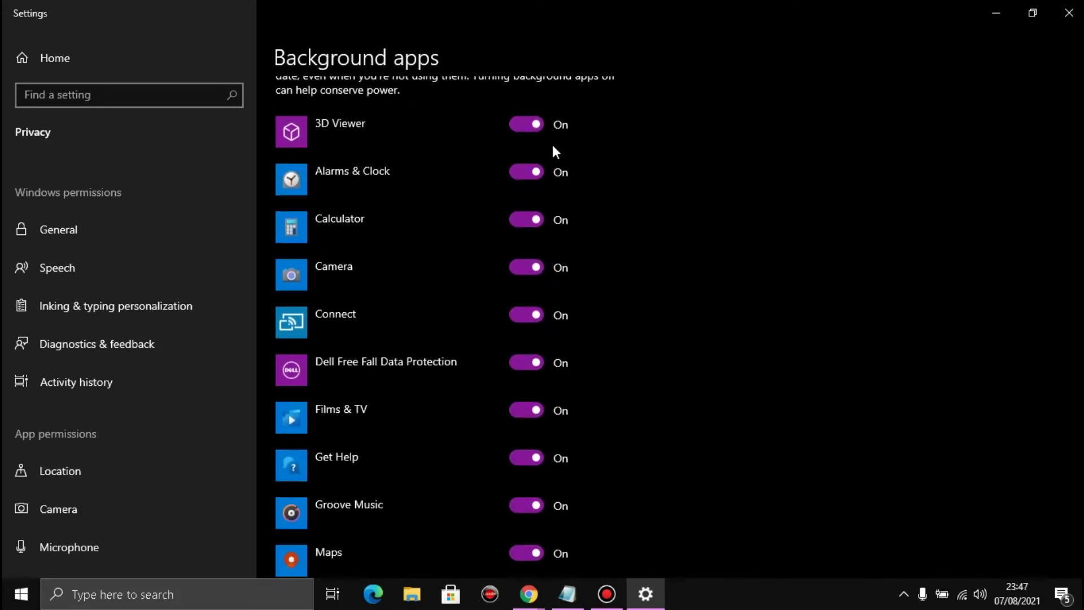
{"action": "left_click", "coordinate": [524, 127]}
{"action": "left_click", "coordinate": [527, 172]}
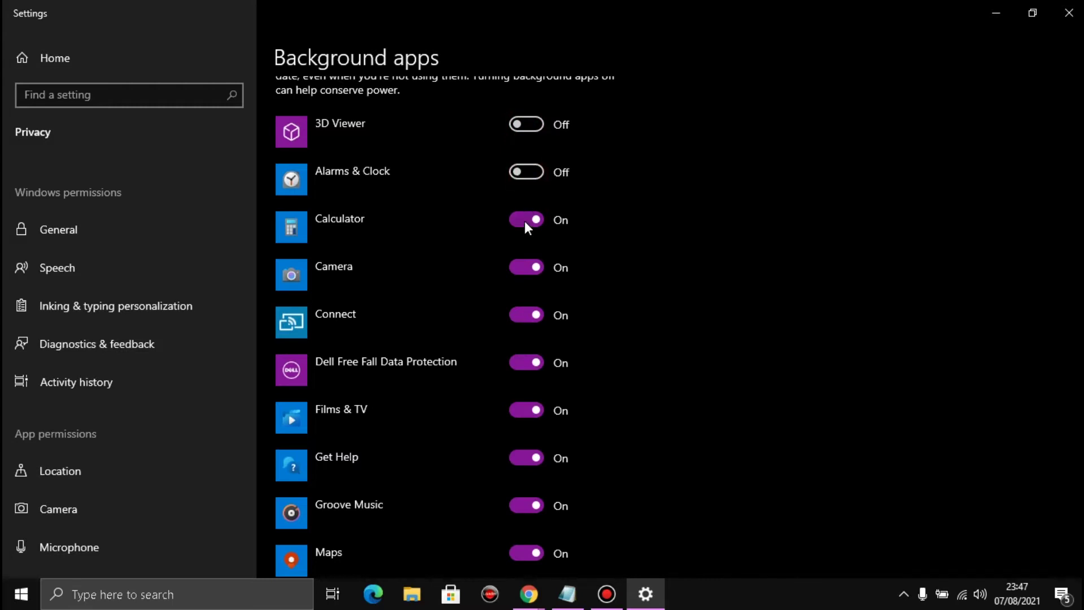
{"action": "scroll", "coordinate": [524, 221], "scroll_direction": "up", "scroll_amount": 2}
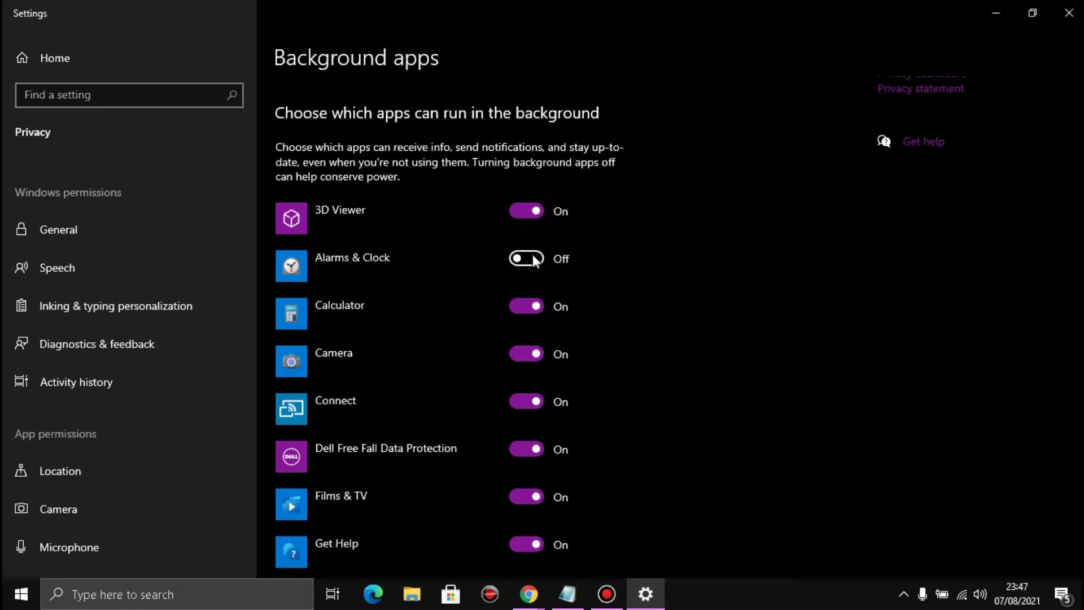
{"action": "scroll", "coordinate": [571, 297], "scroll_direction": "down", "scroll_amount": 10}
{"action": "scroll", "coordinate": [571, 305], "scroll_direction": "up", "scroll_amount": 10}
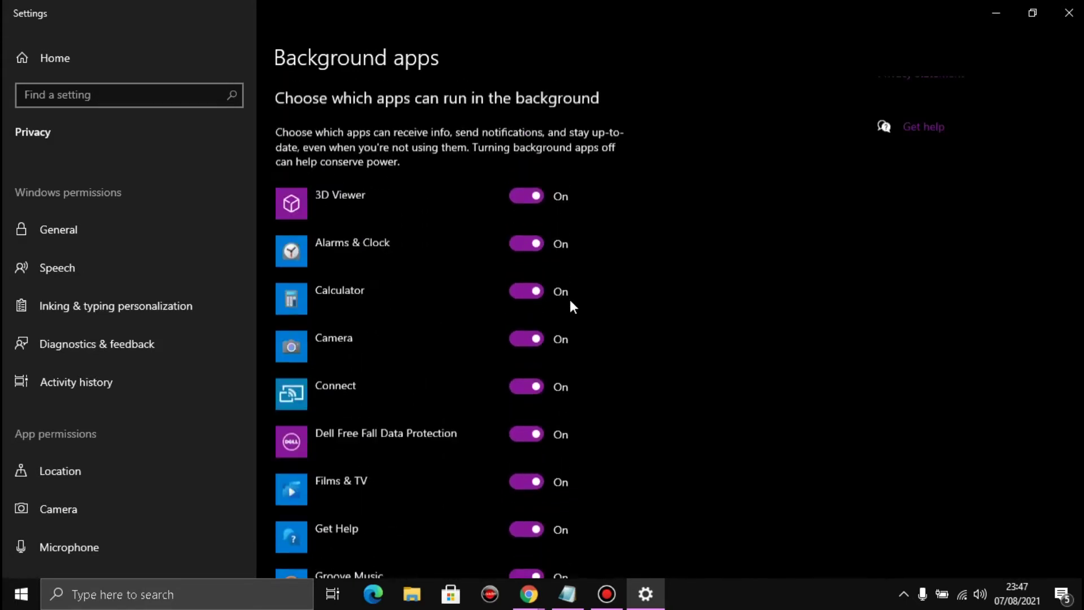
- Switch off "Let apps run in the background" for all apps, review the greyed-out list including Windows Security, and switch it back on
{"action": "scroll", "coordinate": [570, 302], "scroll_direction": "up", "scroll_amount": 3}
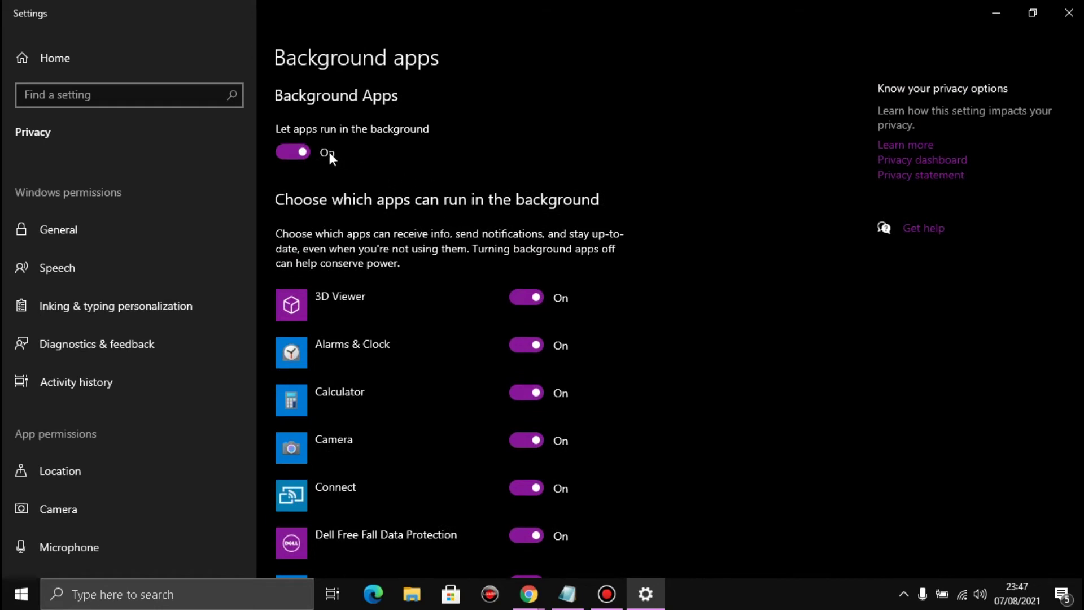
{"action": "left_click", "coordinate": [291, 151]}
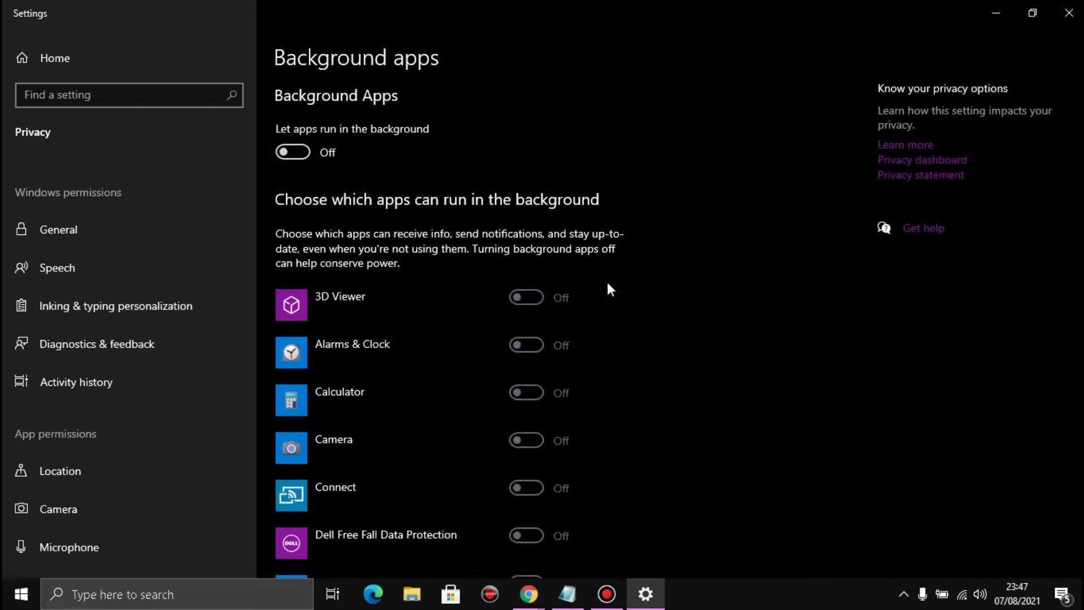
{"action": "scroll", "coordinate": [652, 323], "scroll_direction": "down", "scroll_amount": 10}
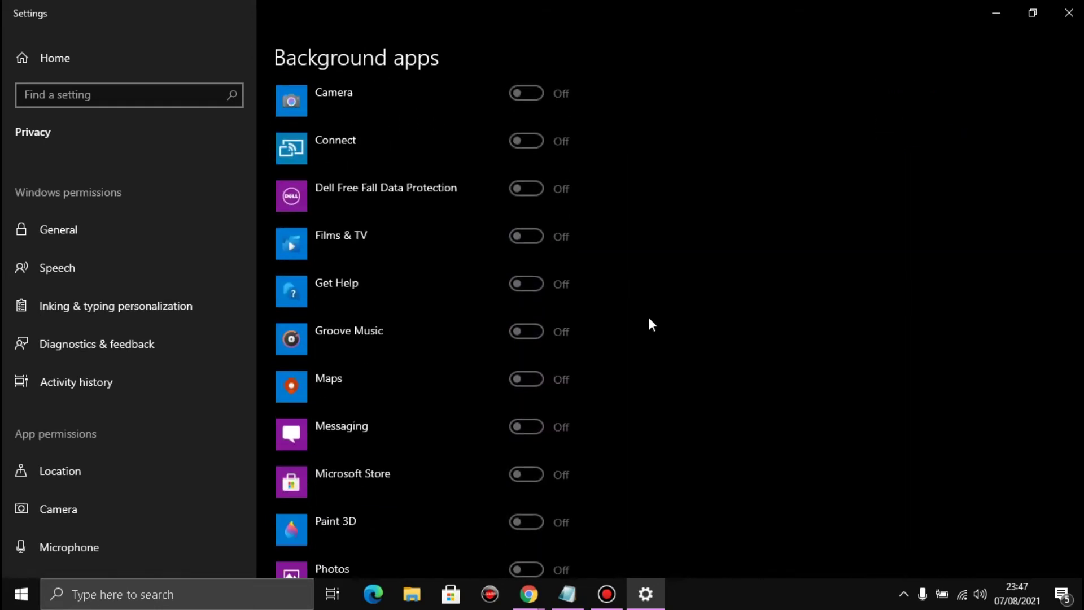
{"action": "scroll", "coordinate": [652, 324], "scroll_direction": "down", "scroll_amount": 3}
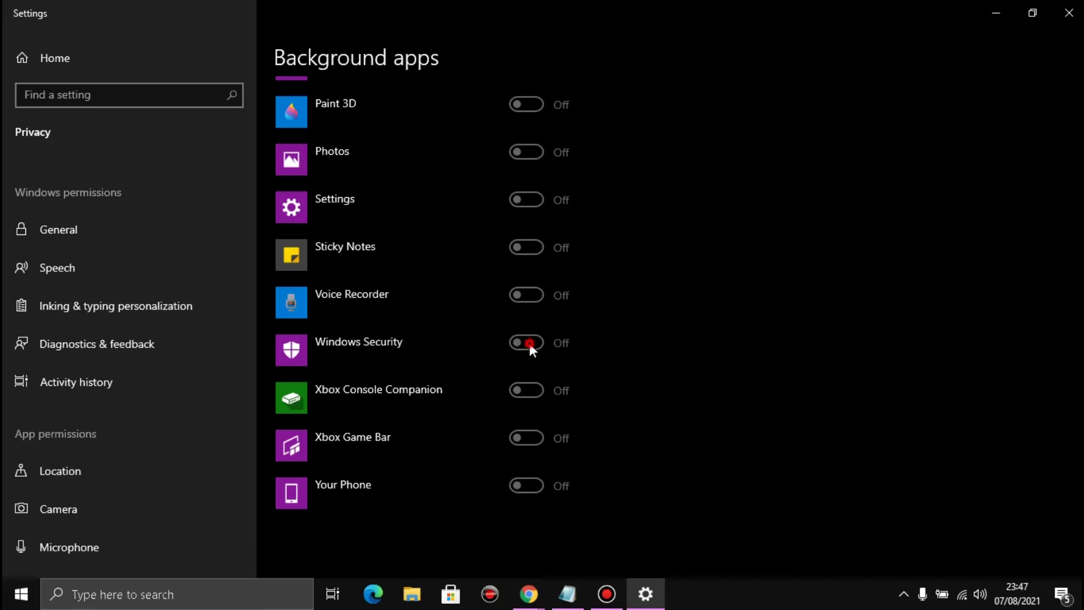
{"action": "scroll", "coordinate": [602, 341], "scroll_direction": "up", "scroll_amount": 13}
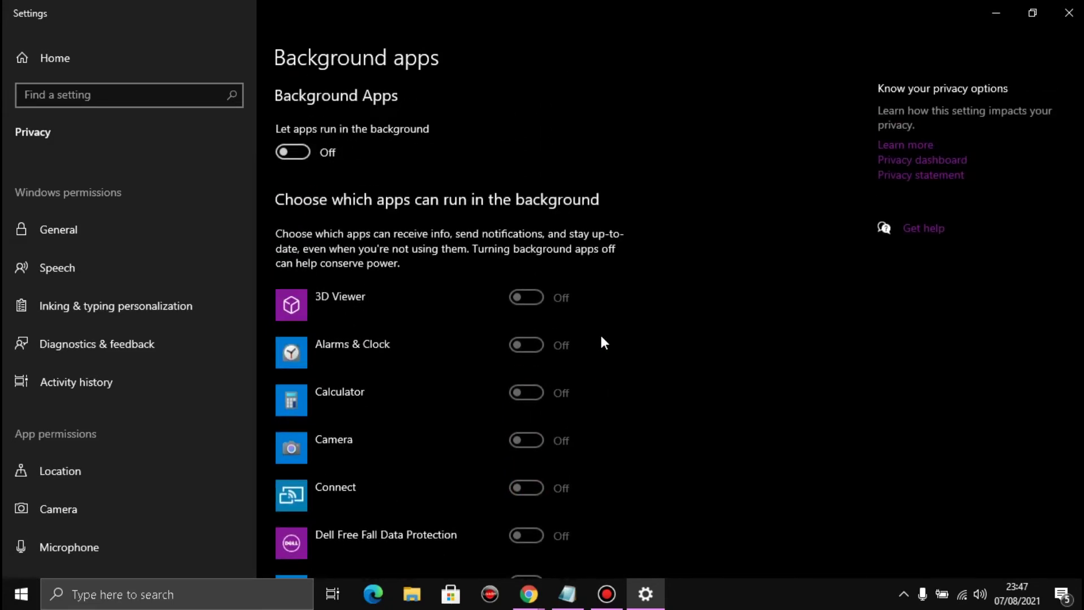
{"action": "scroll", "coordinate": [550, 334], "scroll_direction": "down", "scroll_amount": 12}
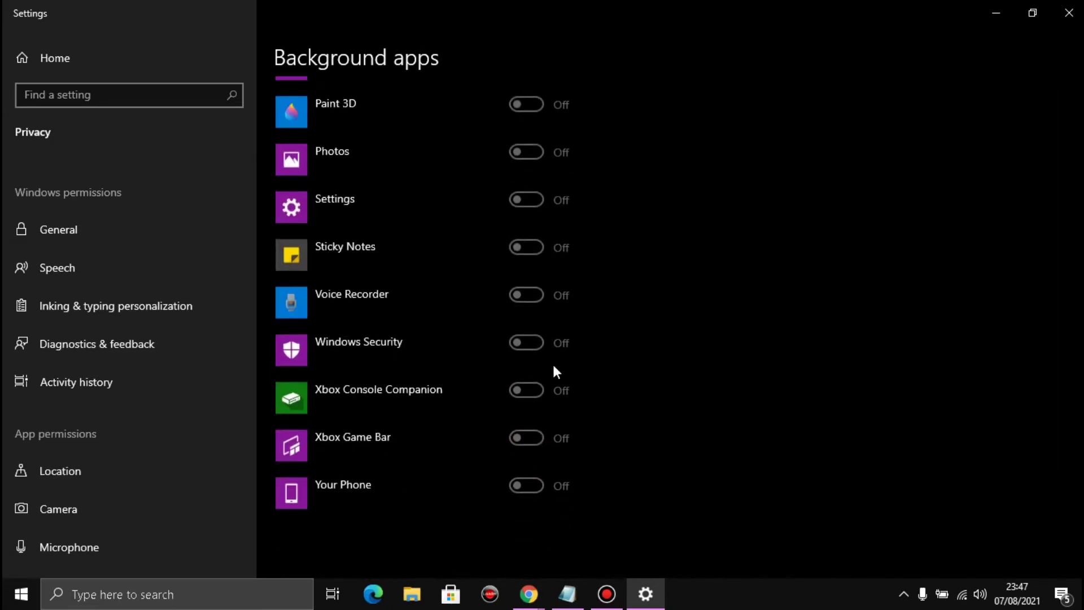
{"action": "scroll", "coordinate": [527, 341], "scroll_direction": "up", "scroll_amount": 12}
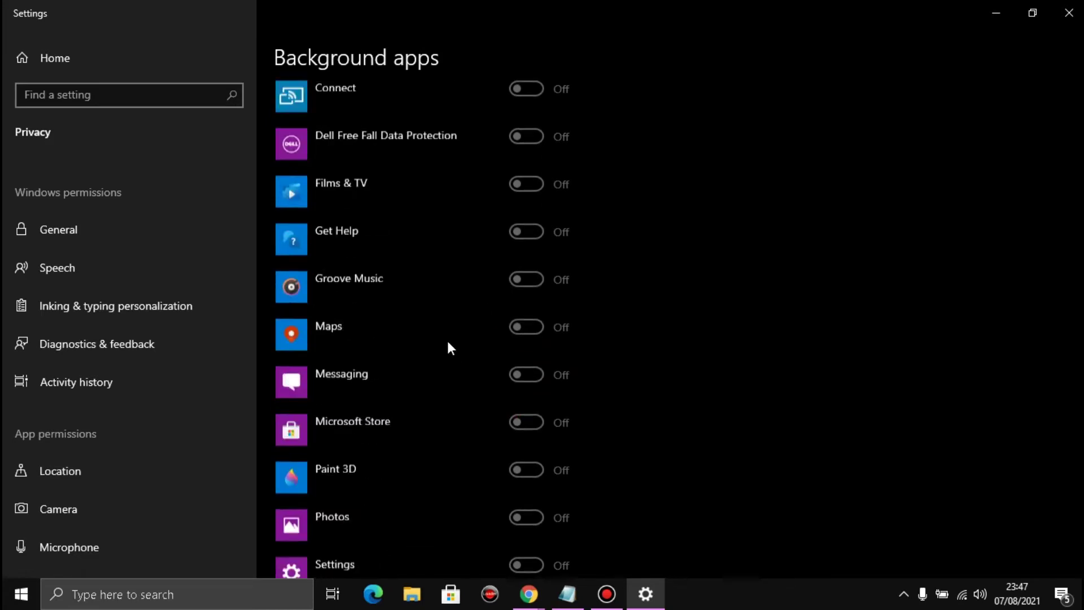
{"action": "left_click", "coordinate": [293, 155]}
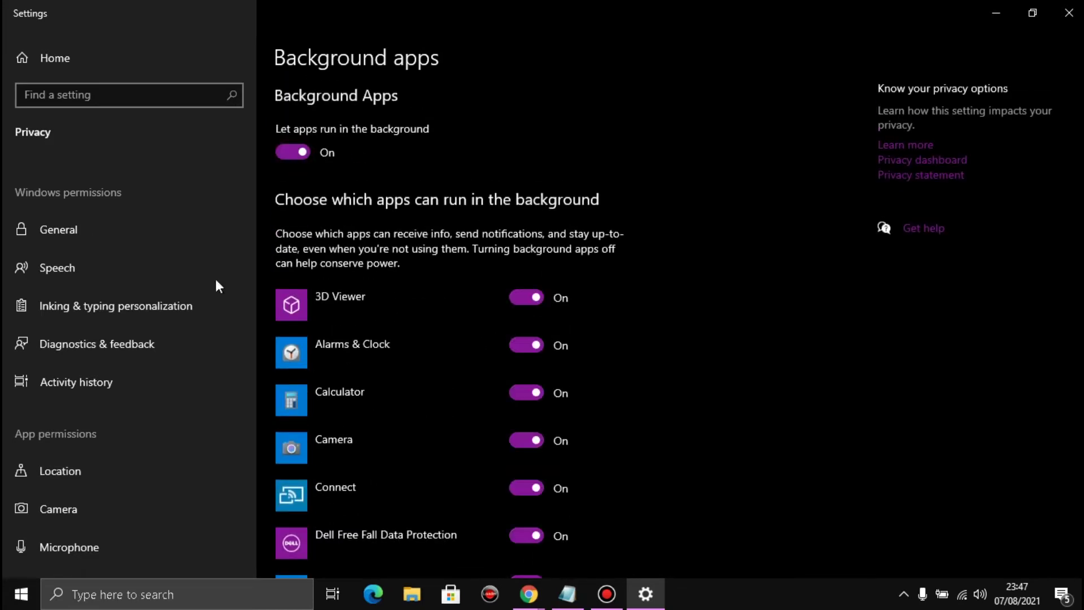
- Turn off background activity individually for 3D Viewer, Alarms & Clock, Calculator, Camera and Connect
{"action": "left_click", "coordinate": [522, 297]}
{"action": "left_click", "coordinate": [519, 345]}
{"action": "left_click", "coordinate": [521, 392]}
{"action": "left_click", "coordinate": [521, 440]}
{"action": "left_click", "coordinate": [526, 487]}
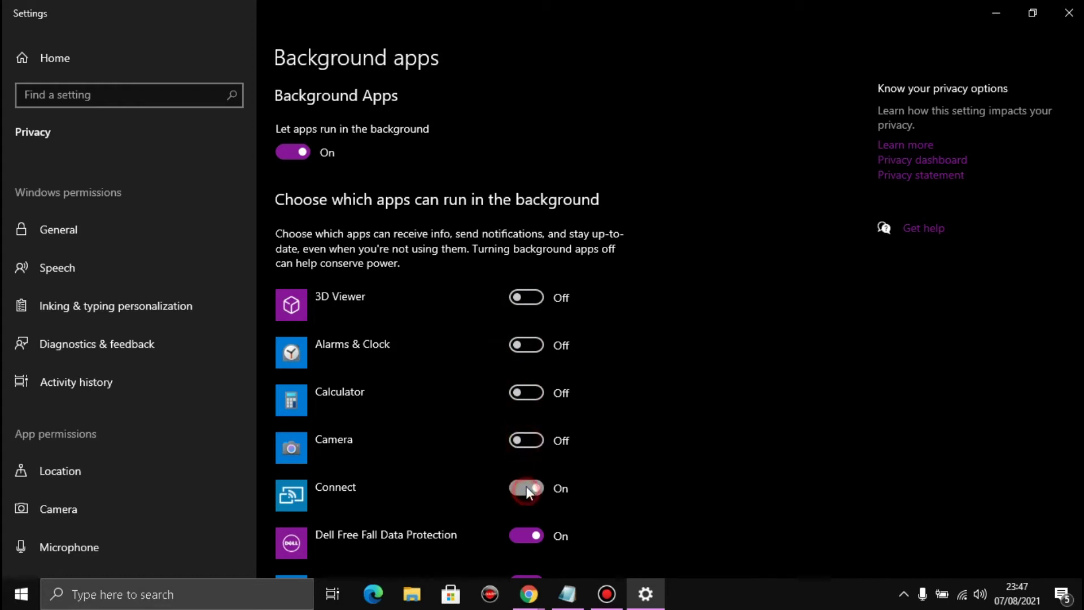
- Turn off background activity for Dell Free Fall Data Protection, Films & TV, Get Help, Groove Music and Maps
{"action": "scroll", "coordinate": [531, 407], "scroll_direction": "down", "scroll_amount": 5}
{"action": "left_click", "coordinate": [519, 190]}
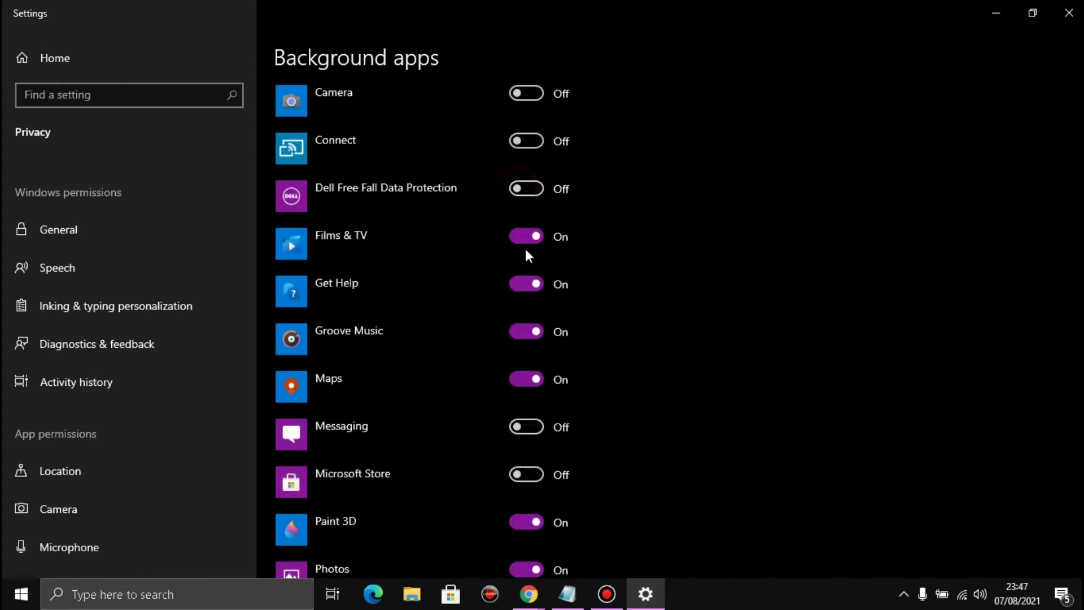
{"action": "left_click", "coordinate": [527, 237]}
{"action": "left_click", "coordinate": [527, 284]}
{"action": "left_click", "coordinate": [526, 332]}
{"action": "left_click", "coordinate": [525, 379]}
- Turn off background activity for Paint 3D, Photos, Settings, Sticky Notes and Voice Recorder
{"action": "scroll", "coordinate": [580, 347], "scroll_direction": "down", "scroll_amount": 5}
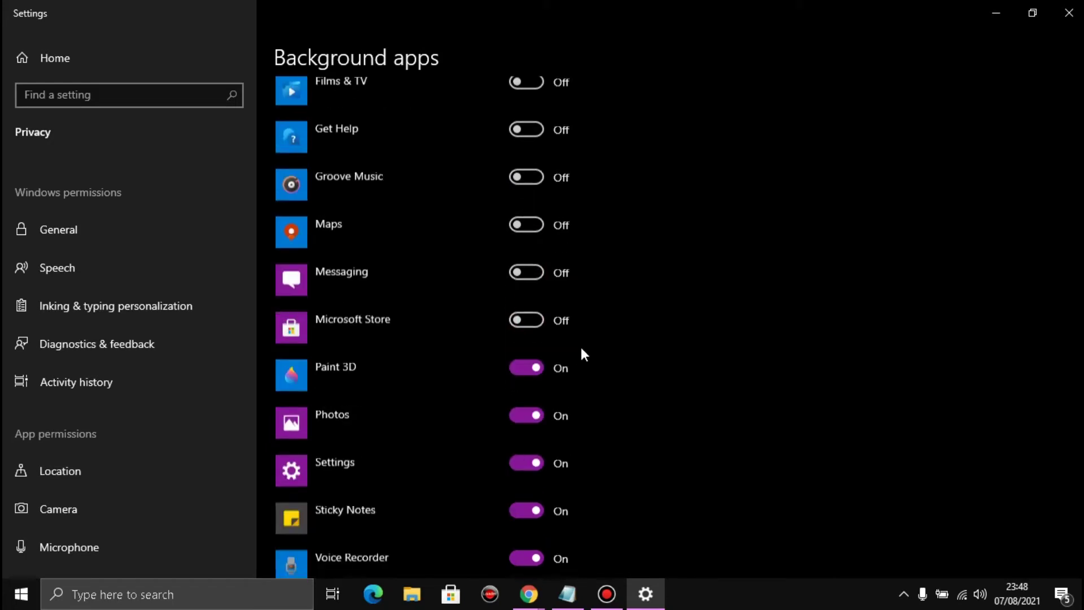
{"action": "left_click", "coordinate": [525, 309]}
{"action": "left_click", "coordinate": [523, 356]}
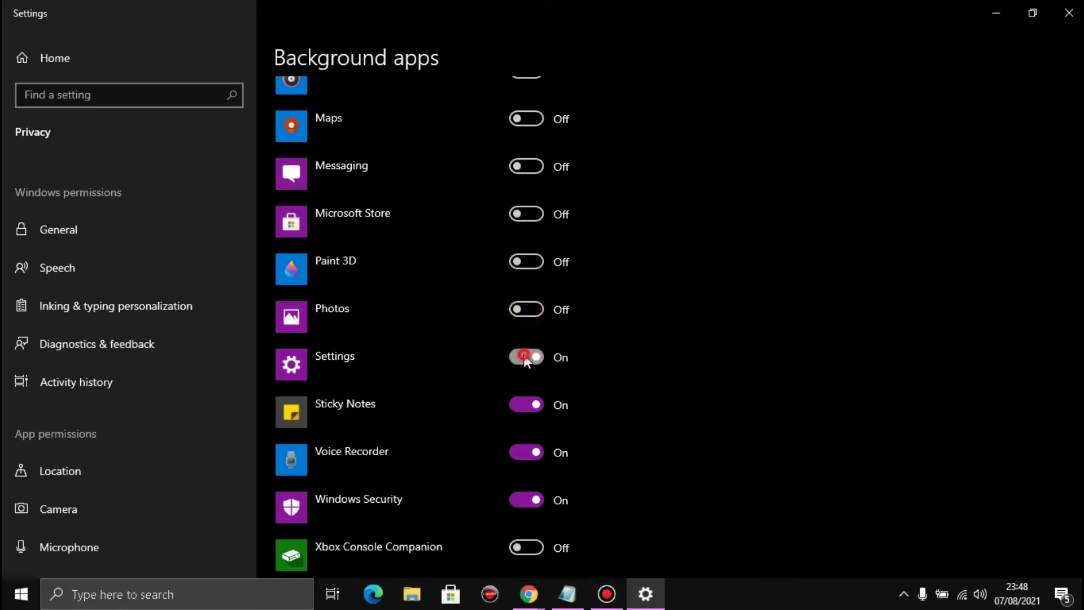
{"action": "left_click", "coordinate": [526, 405]}
{"action": "left_click", "coordinate": [526, 451]}
{"action": "left_click", "coordinate": [525, 500]}
- Review the background switches of all listed apps, and close the Settings window
{"action": "scroll", "coordinate": [621, 415], "scroll_direction": "down", "scroll_amount": 3}
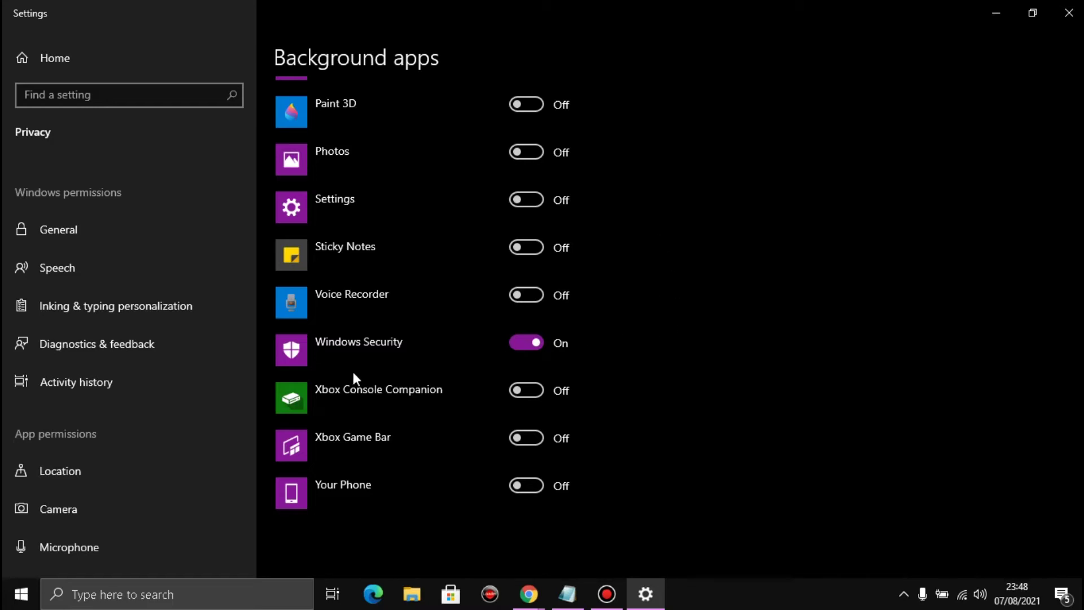
{"action": "scroll", "coordinate": [689, 338], "scroll_direction": "up", "scroll_amount": 20}
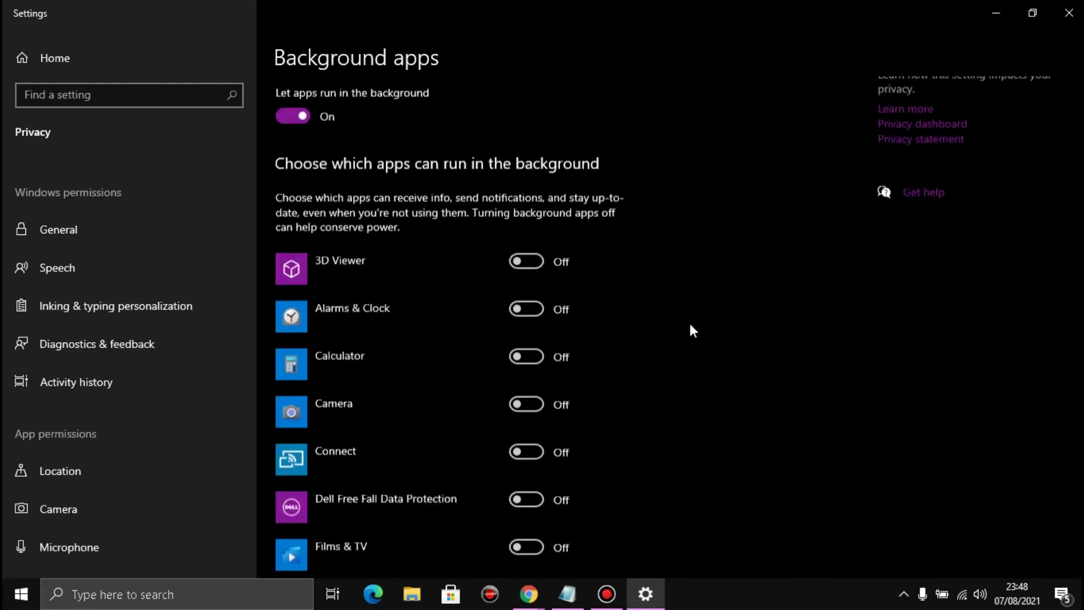
{"action": "left_click", "coordinate": [1069, 13]}
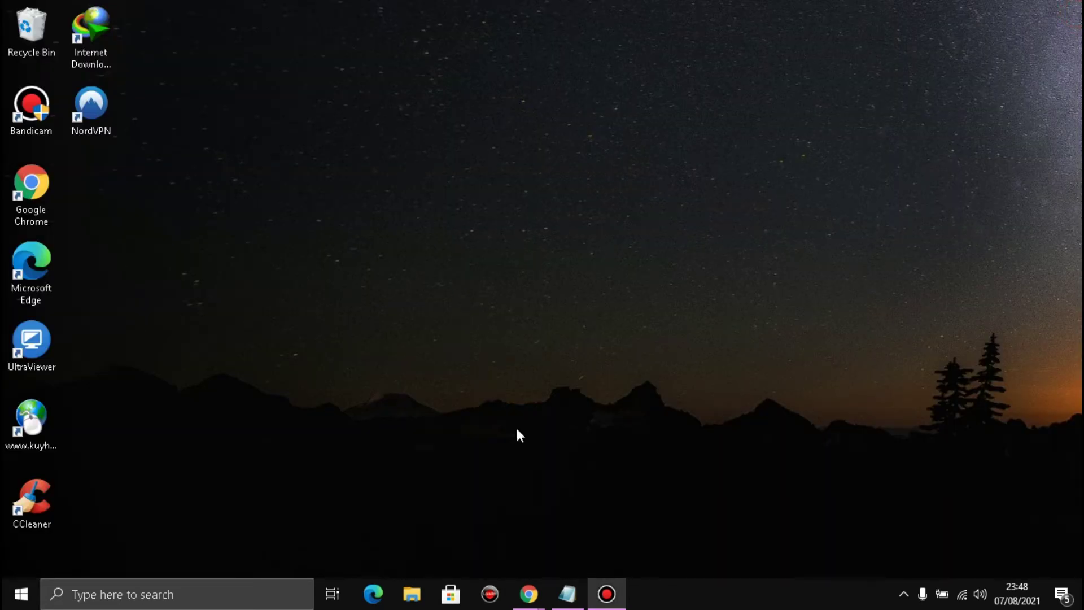
- Highlight "matikan background Apps" and then "seting performance" in the Notepad checklist, and minimize the note
{"action": "left_click", "coordinate": [567, 594]}
{"action": "left_click_drag", "start_coordinate": [72, 175], "coordinate": [508, 155]}
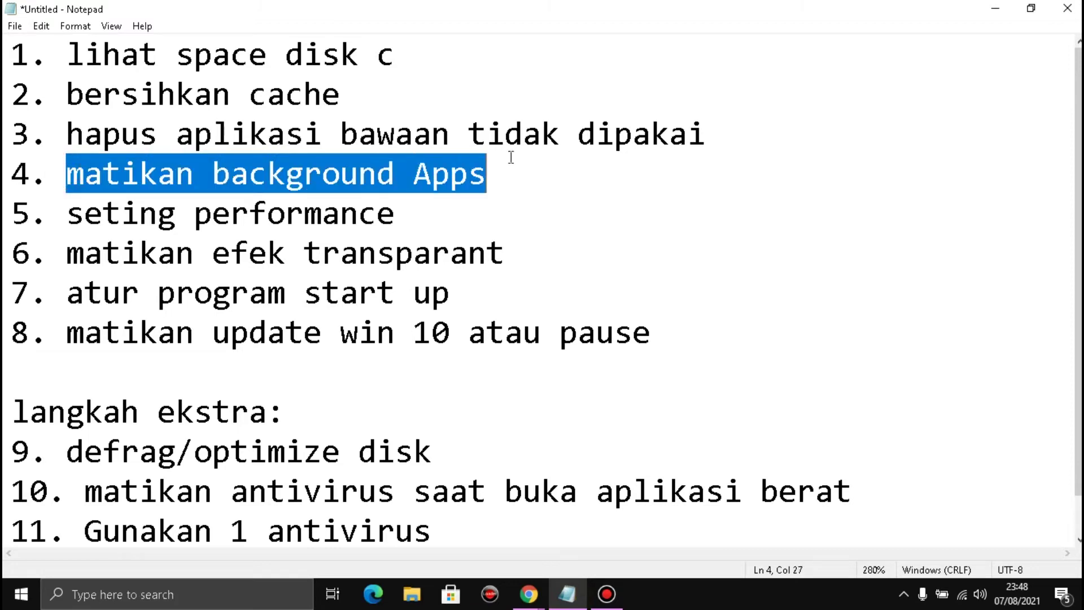
{"action": "left_click", "coordinate": [390, 215]}
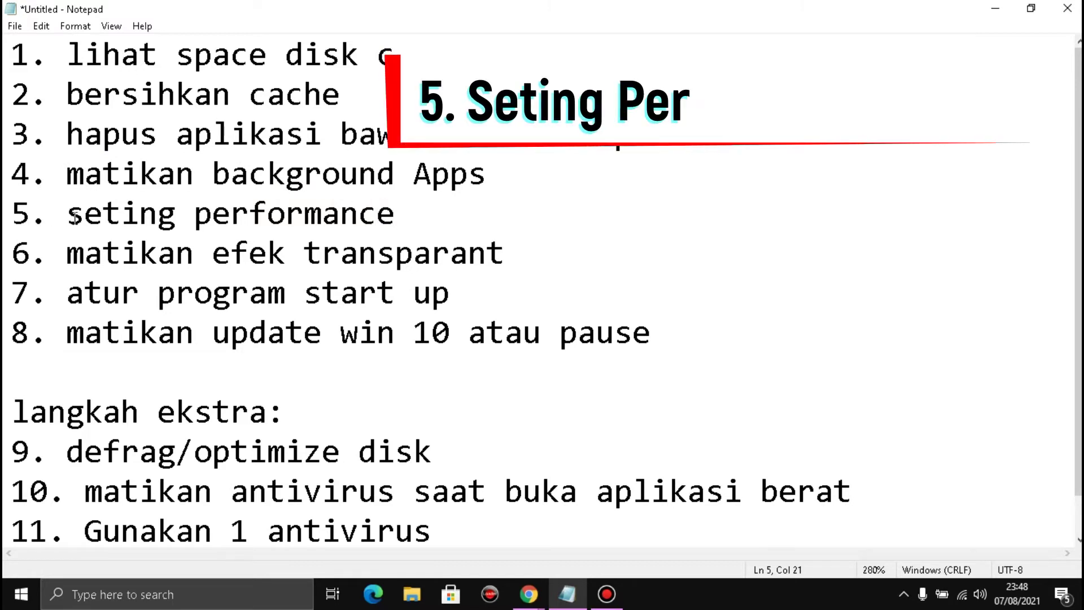
{"action": "left_click_drag", "start_coordinate": [61, 214], "coordinate": [402, 199]}
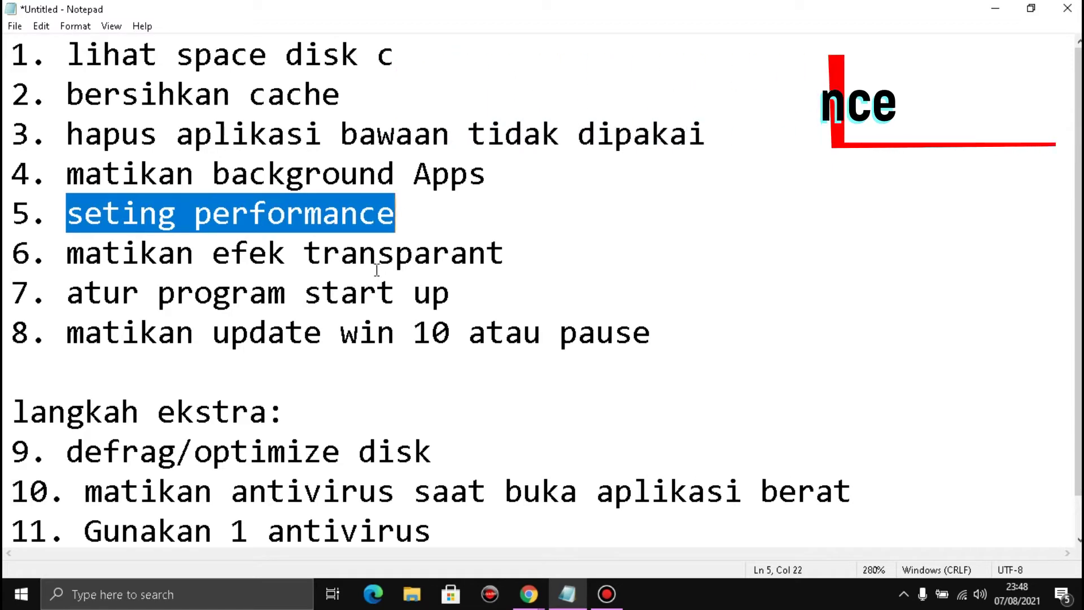
{"action": "left_click", "coordinate": [991, 9]}
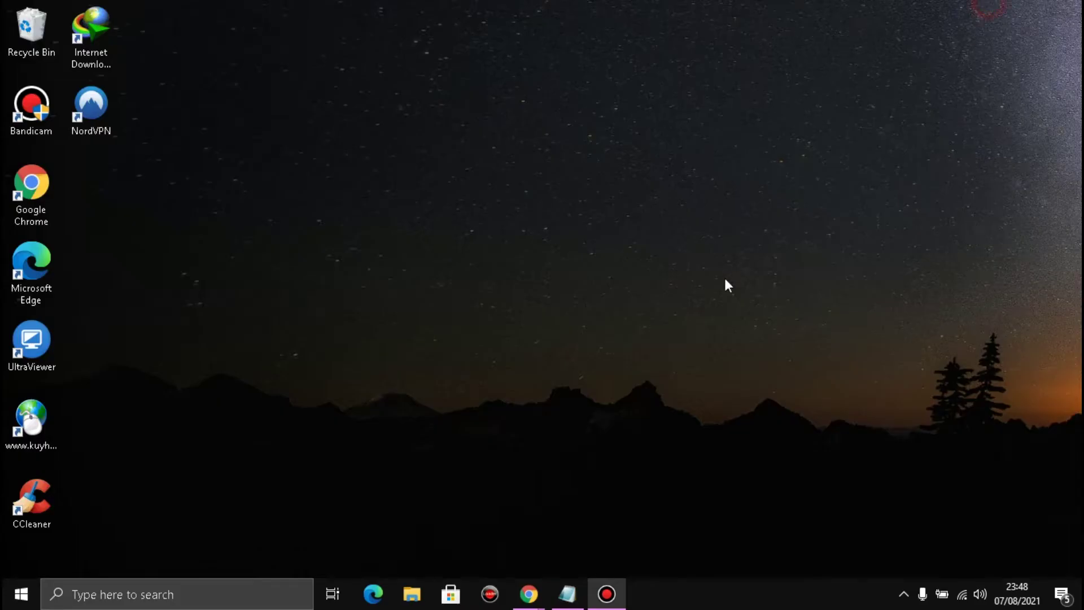
- Search Windows for "performance" and open "Adjust the appearance and performance of Windows"
{"action": "left_click", "coordinate": [193, 594]}
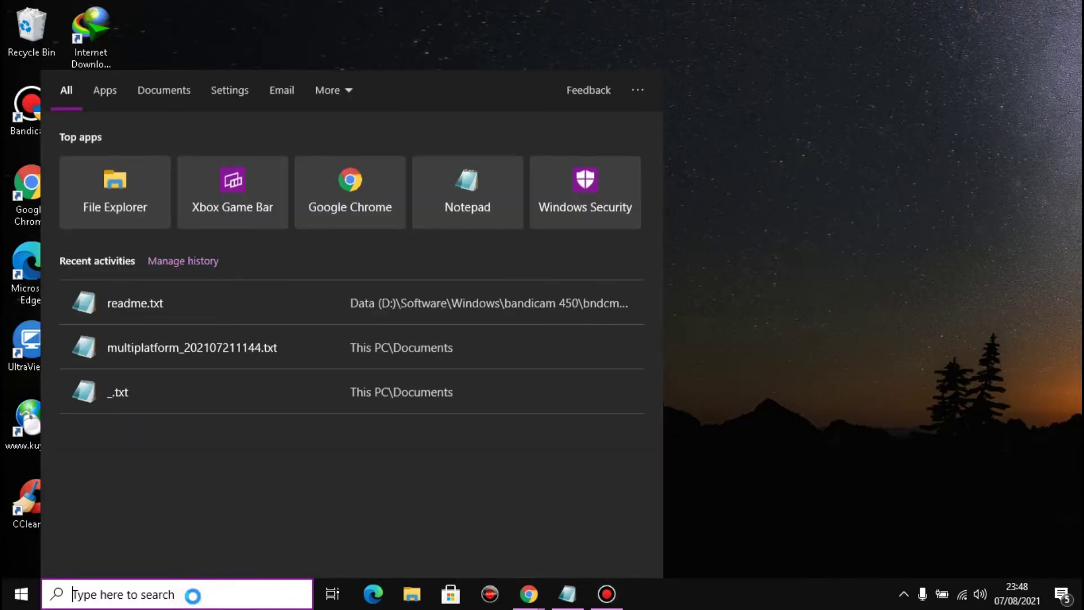
{"action": "type", "text": "per"}
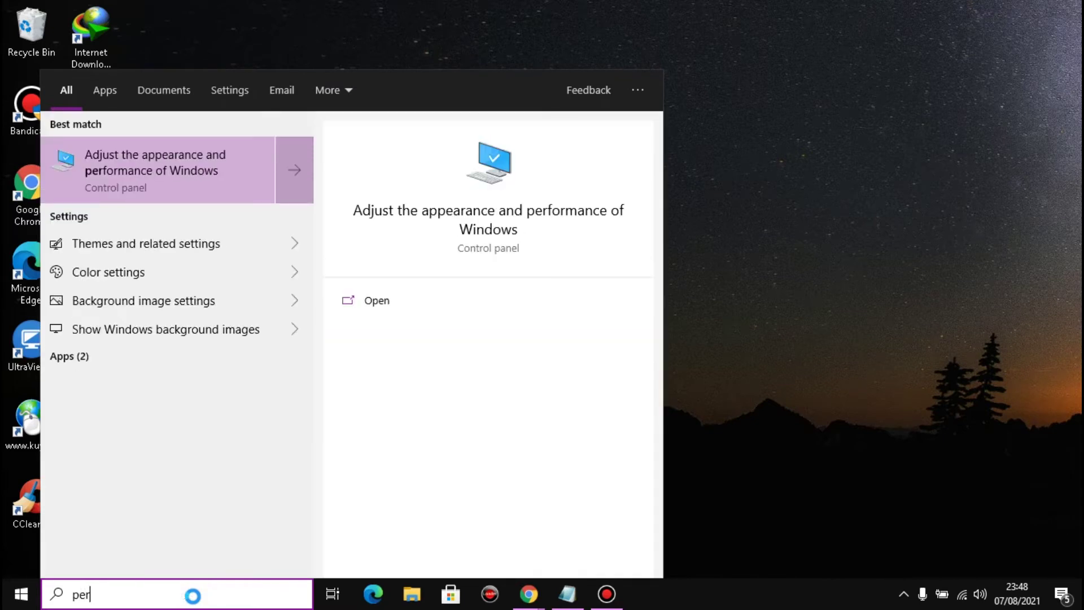
{"action": "type", "text": "formance"}
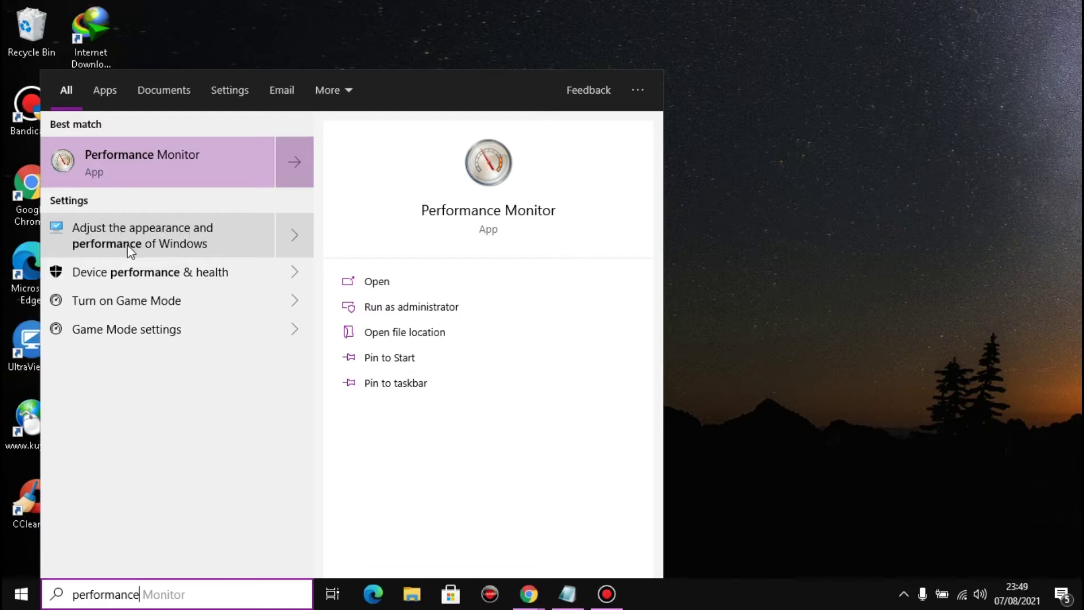
{"action": "left_click", "coordinate": [185, 242]}
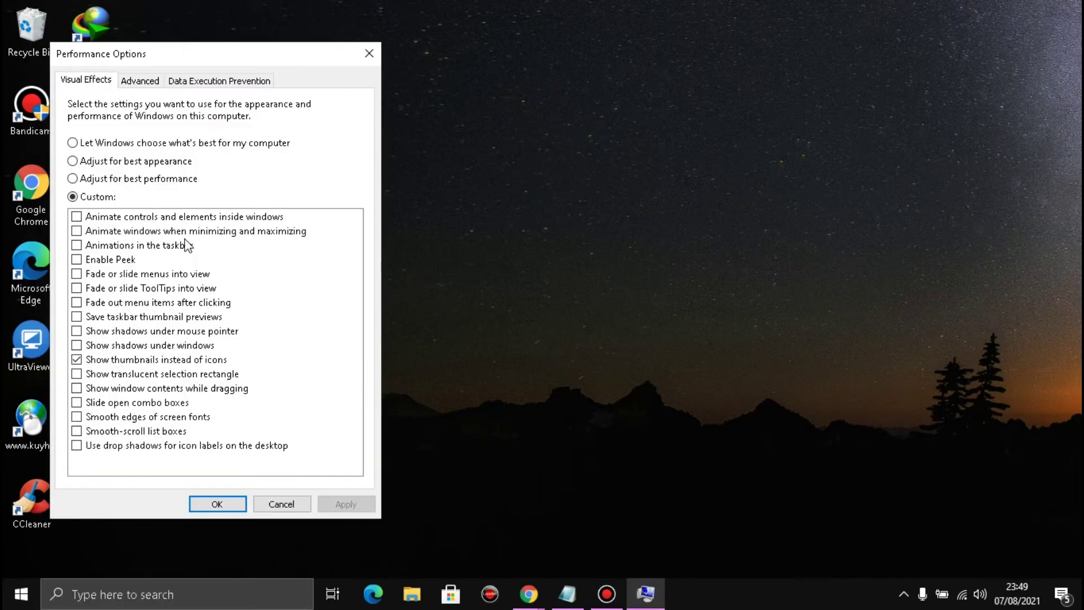
- Try the visual effects presets "Let Windows choose what's best for my computer", "Adjust for best performance" and "Custom"
{"action": "left_click", "coordinate": [102, 142]}
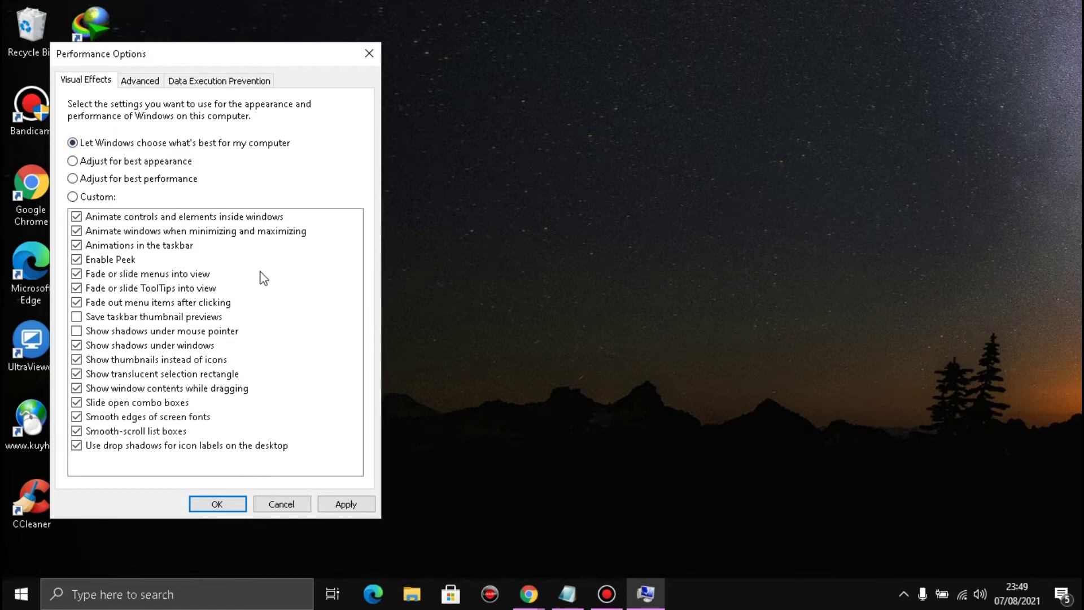
{"action": "left_click", "coordinate": [73, 178]}
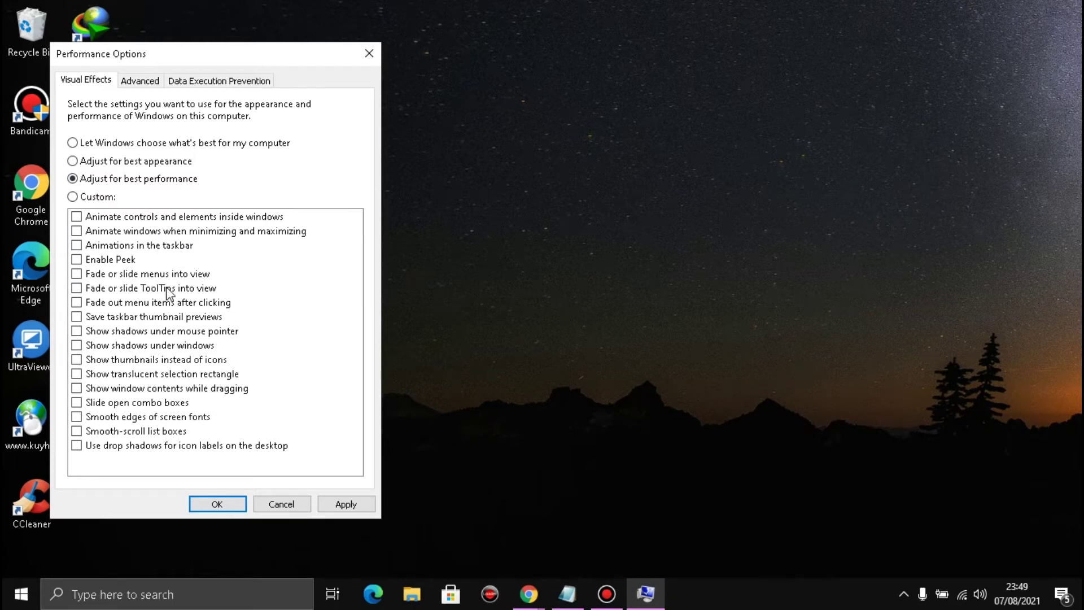
{"action": "left_click", "coordinate": [74, 196]}
- Adjust the visual effects for best performance, enable only "Show thumbnails instead of icons", apply the settings and close Performance Options
{"action": "left_click", "coordinate": [73, 178]}
{"action": "left_click", "coordinate": [77, 360]}
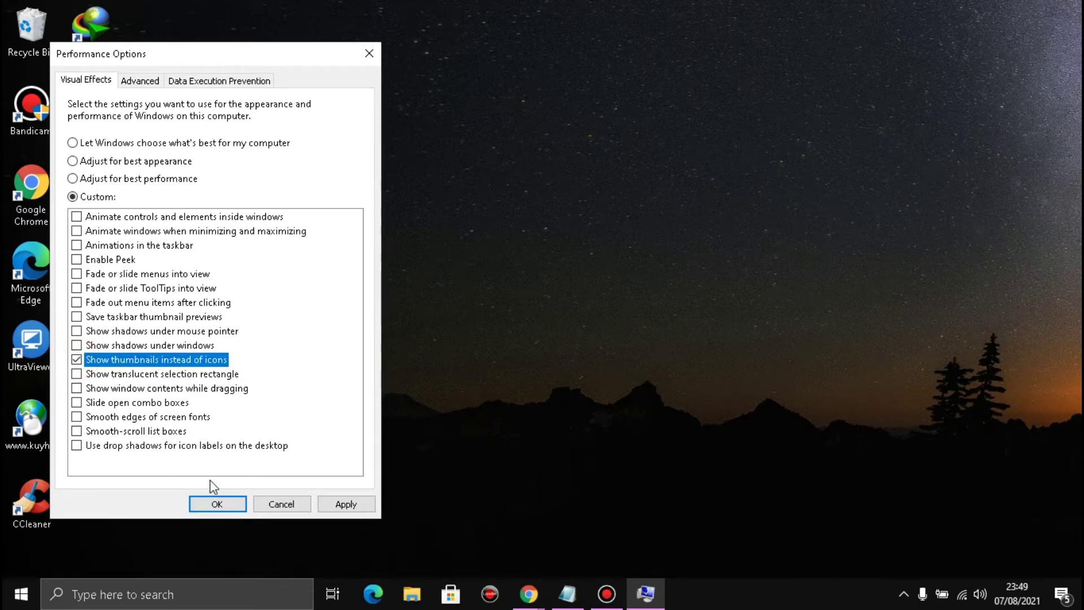
{"action": "left_click", "coordinate": [346, 504]}
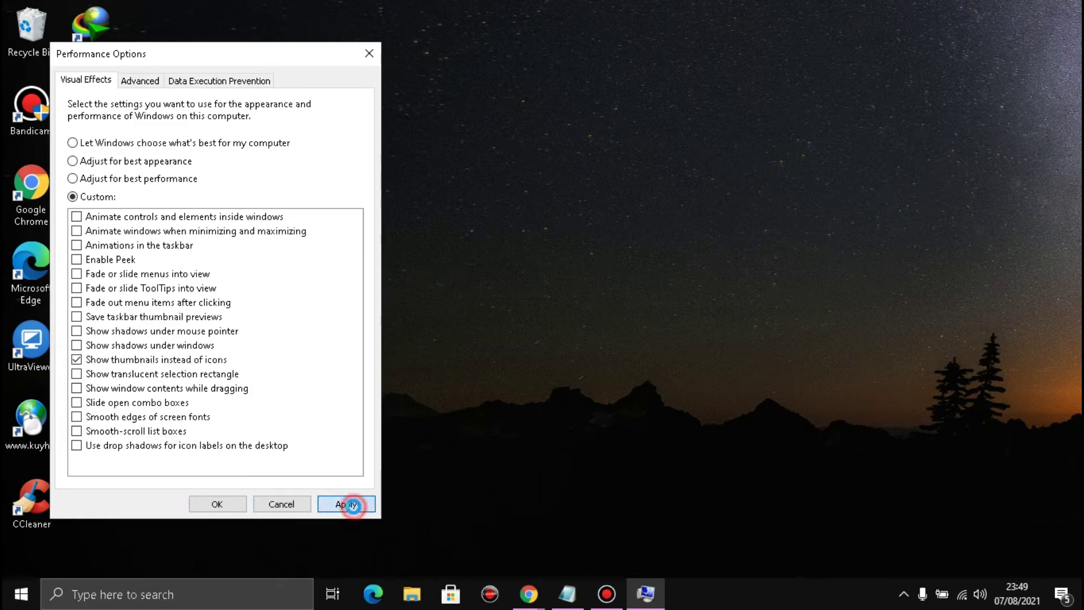
{"action": "left_click", "coordinate": [234, 504]}
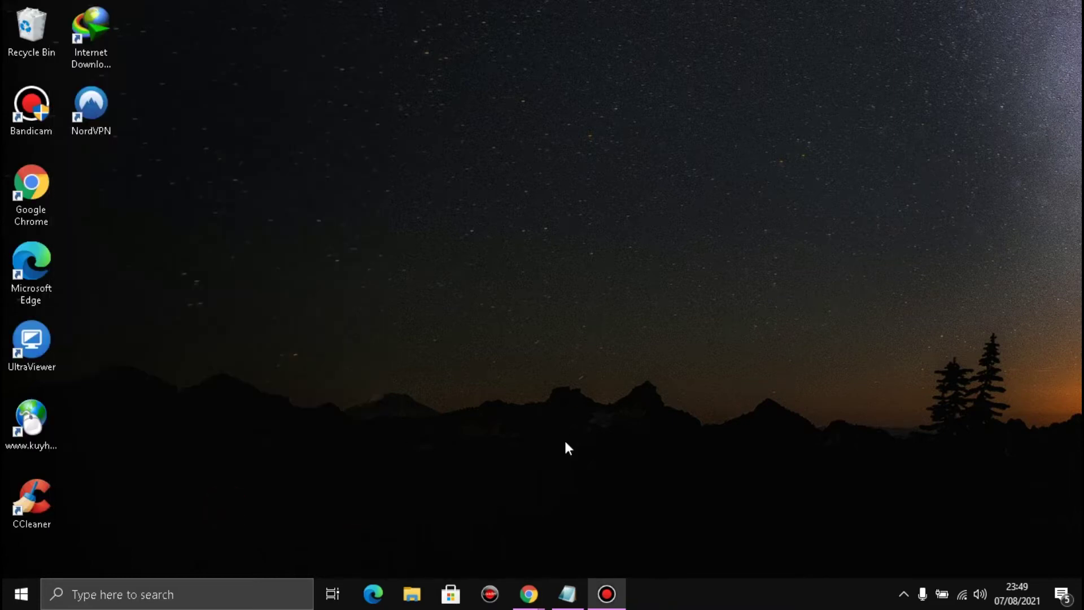
- Highlight "matikan efek transparant" in the Notepad checklist, and minimize the note
{"action": "left_click", "coordinate": [567, 594]}
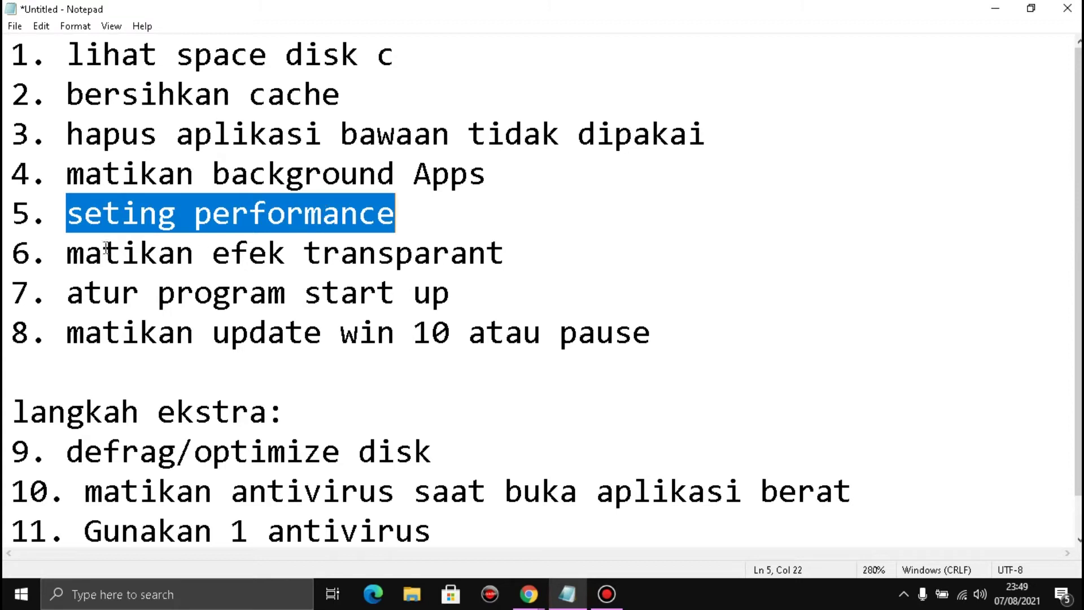
{"action": "left_click_drag", "start_coordinate": [66, 254], "coordinate": [573, 247]}
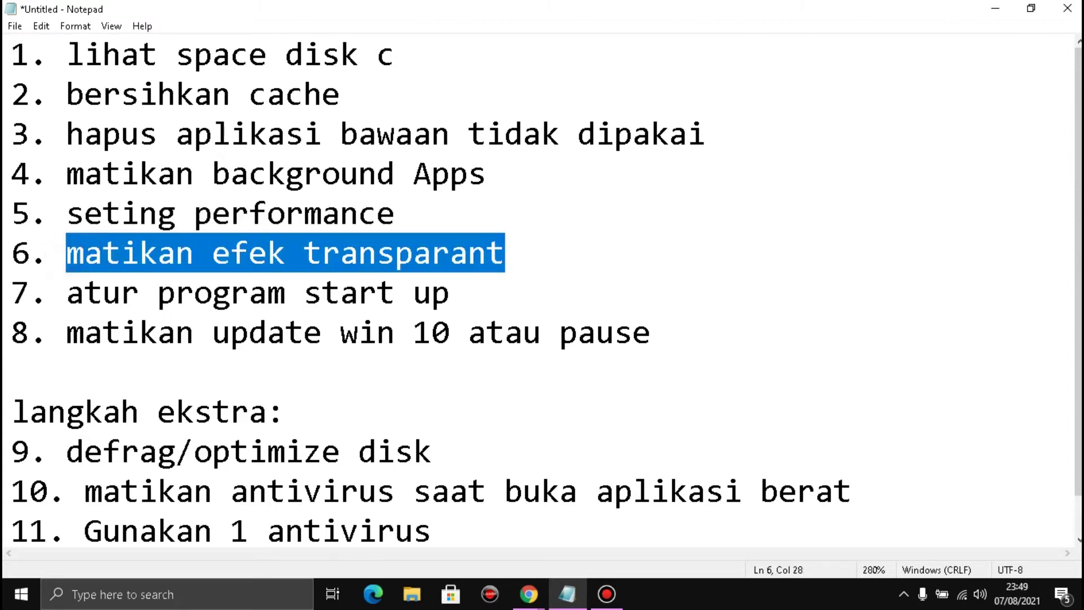
{"action": "left_click", "coordinate": [997, 9]}
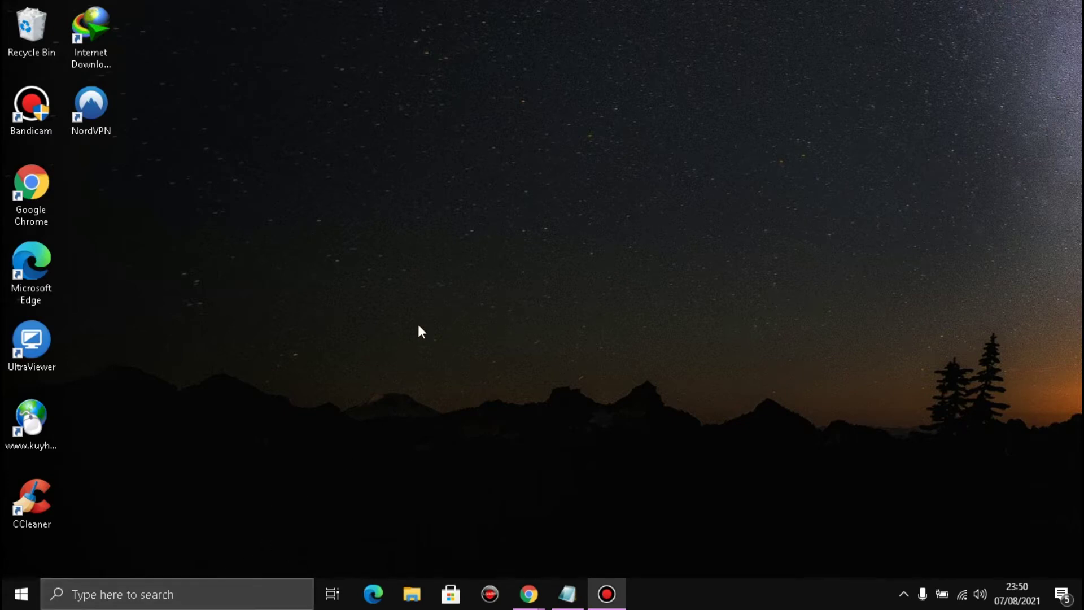
- Search Windows for "color" and open Color settings
{"action": "left_click", "coordinate": [206, 597]}
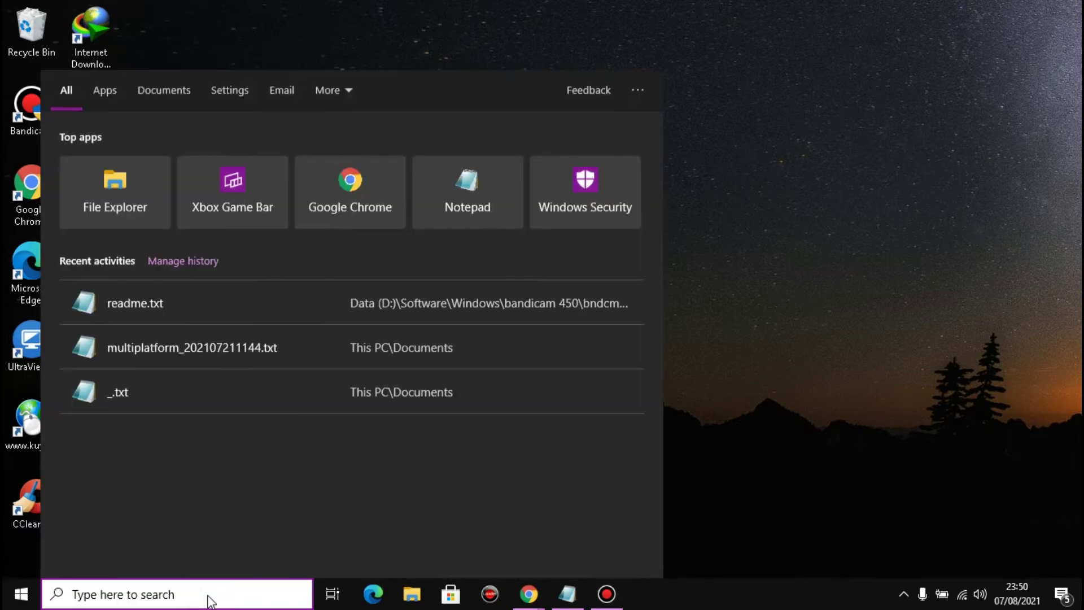
{"action": "type", "text": "color"}
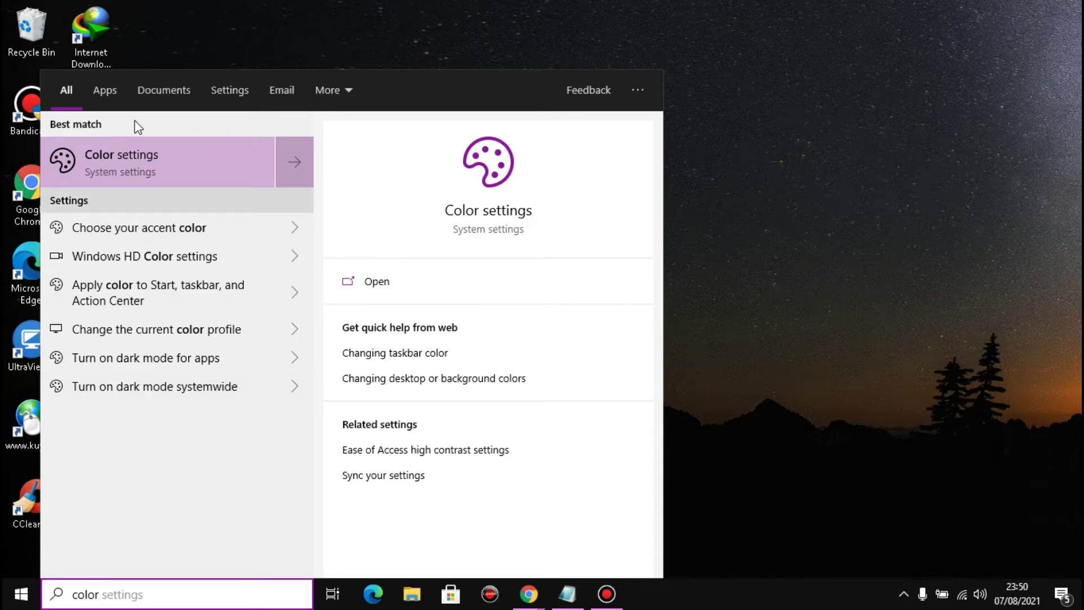
{"action": "left_click", "coordinate": [156, 151]}
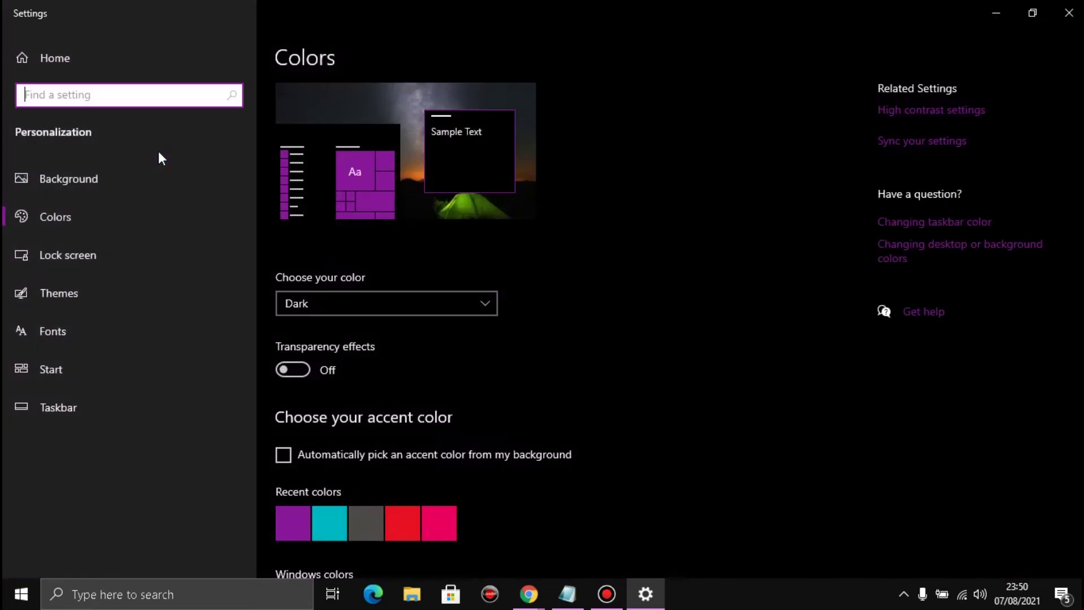
- Switch Transparency effects on in the Colors settings, and turn them off again
{"action": "scroll", "coordinate": [566, 226], "scroll_direction": "down", "scroll_amount": 3}
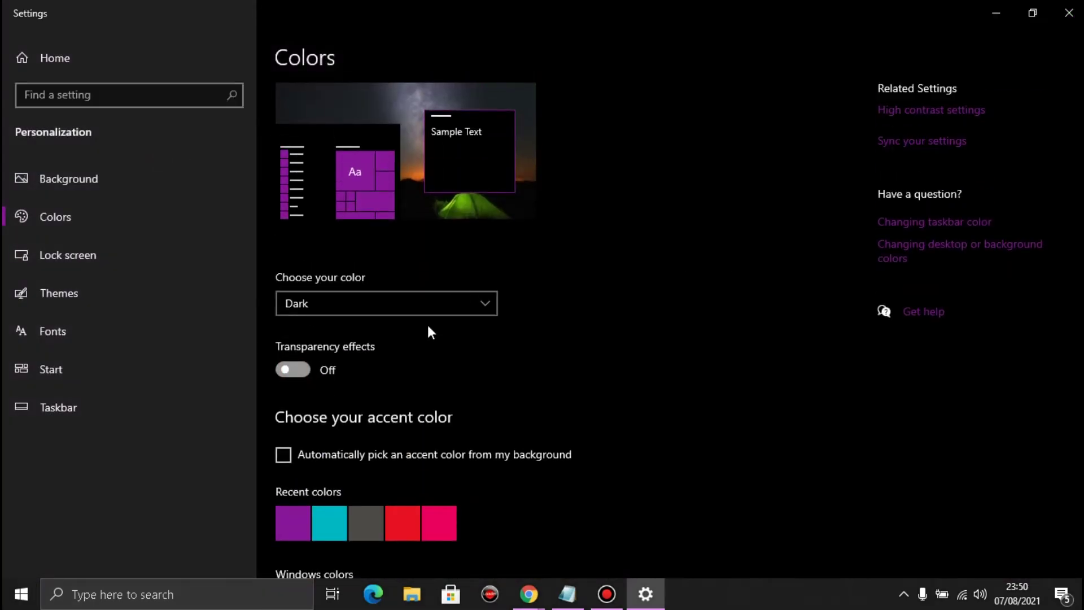
{"action": "left_click", "coordinate": [299, 370]}
{"action": "scroll", "coordinate": [632, 277], "scroll_direction": "down", "scroll_amount": 3}
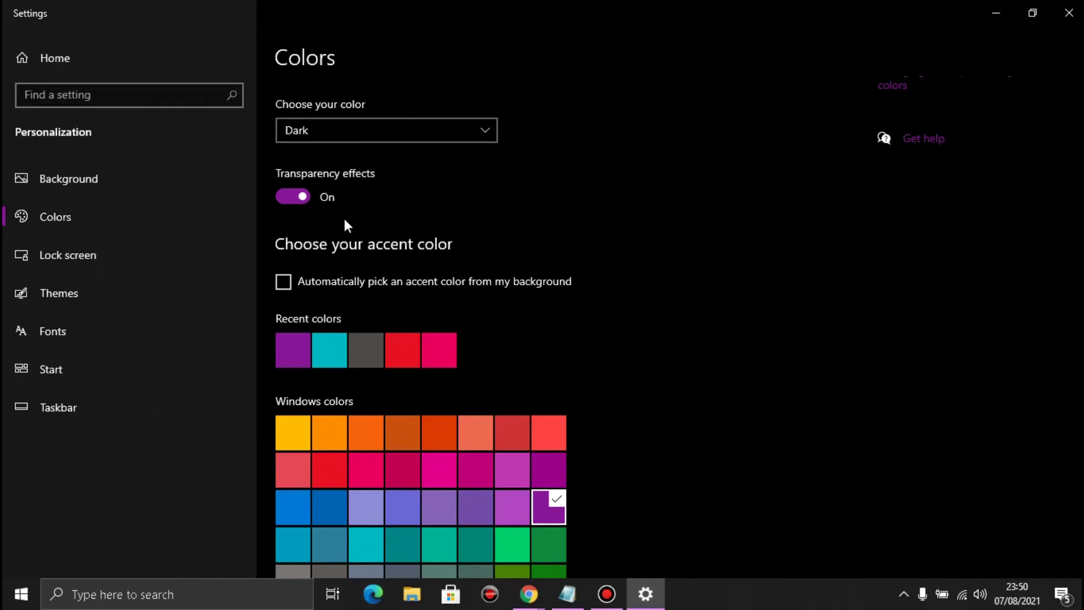
{"action": "left_click", "coordinate": [292, 197]}
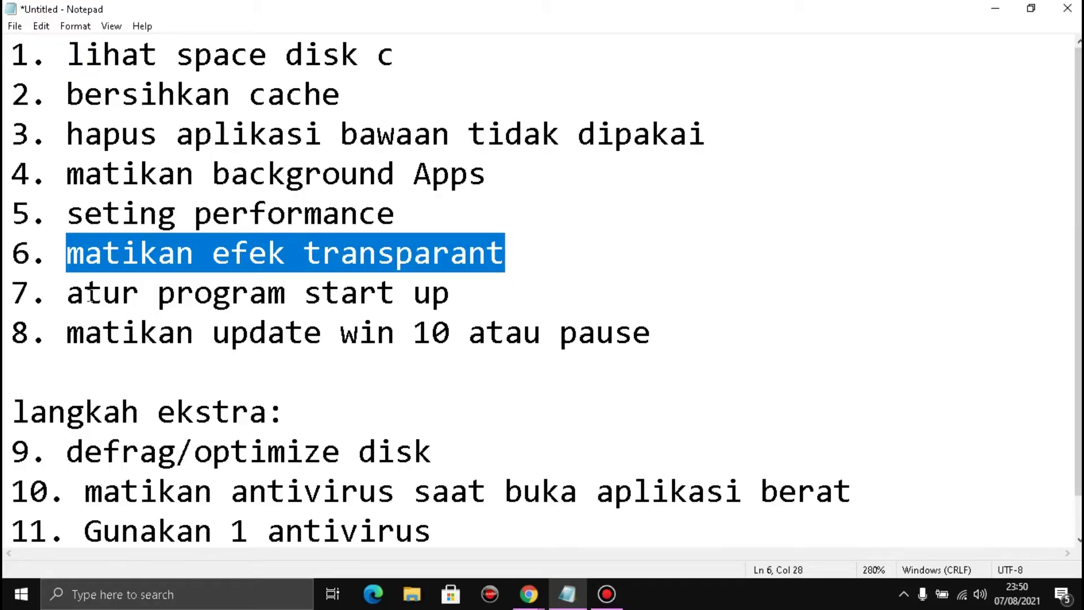
- Highlight "atur program start up" and "matikan background Apps" in the Notepad checklist to compare them, and minimize the note
{"action": "left_click", "coordinate": [481, 294]}
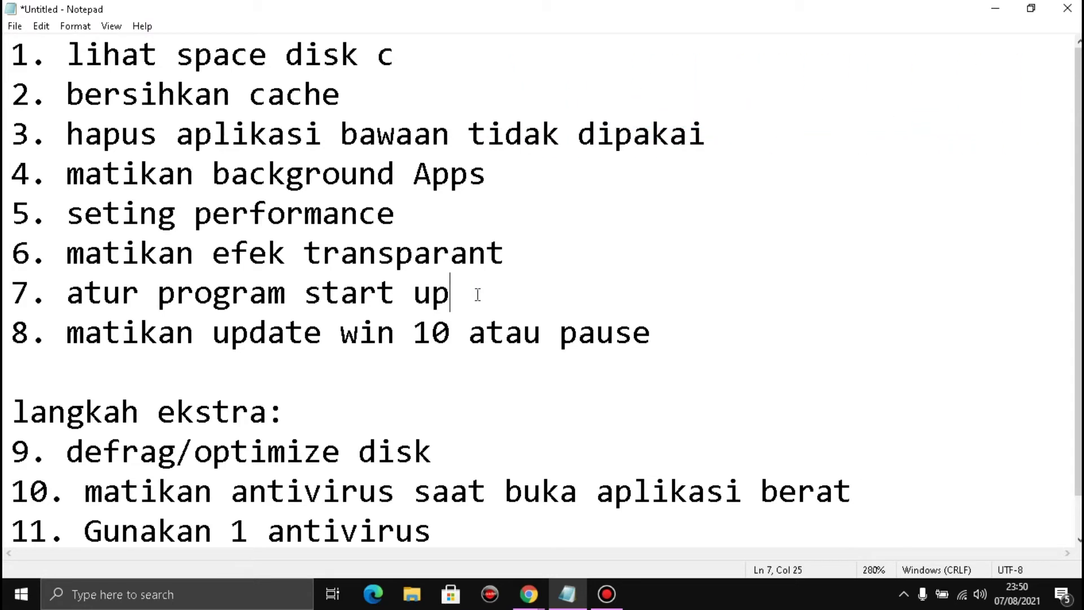
{"action": "left_click_drag", "start_coordinate": [461, 297], "coordinate": [65, 291]}
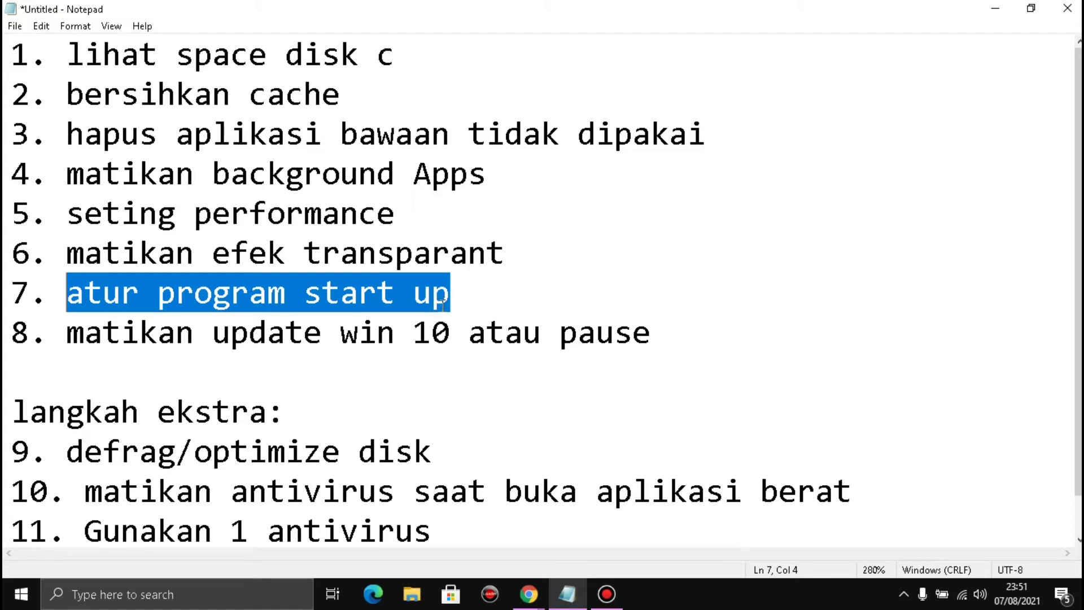
{"action": "left_click_drag", "start_coordinate": [68, 176], "coordinate": [492, 173]}
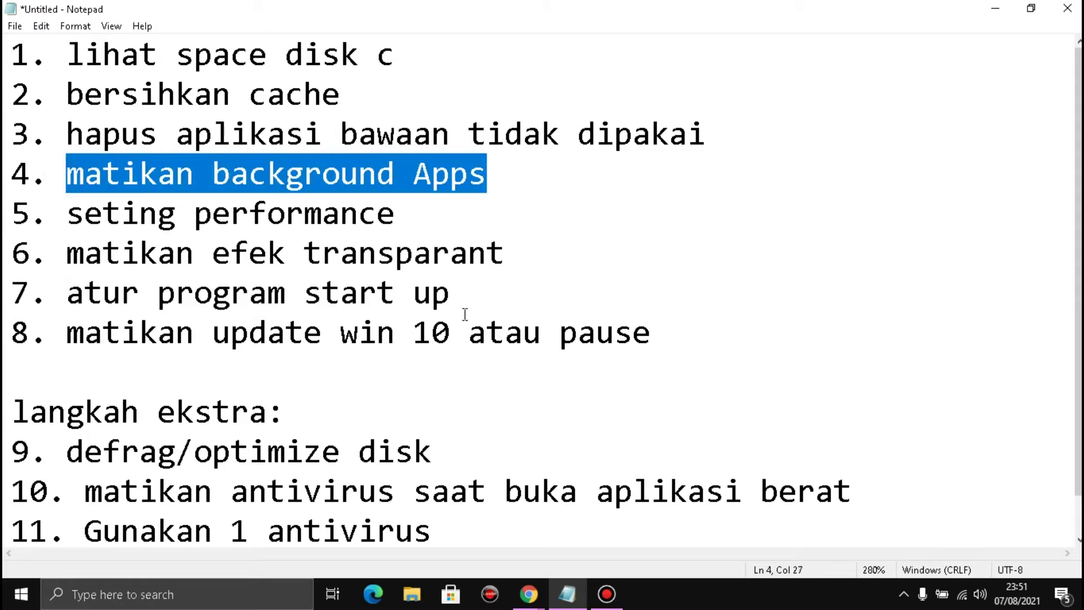
{"action": "left_click_drag", "start_coordinate": [478, 295], "coordinate": [68, 298]}
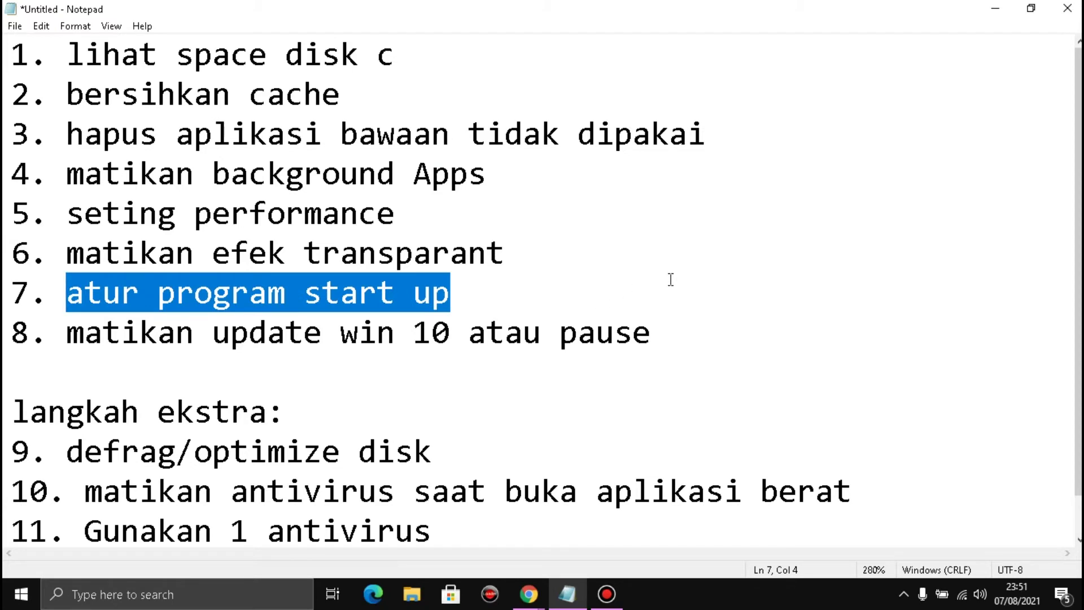
{"action": "left_click", "coordinate": [997, 14]}
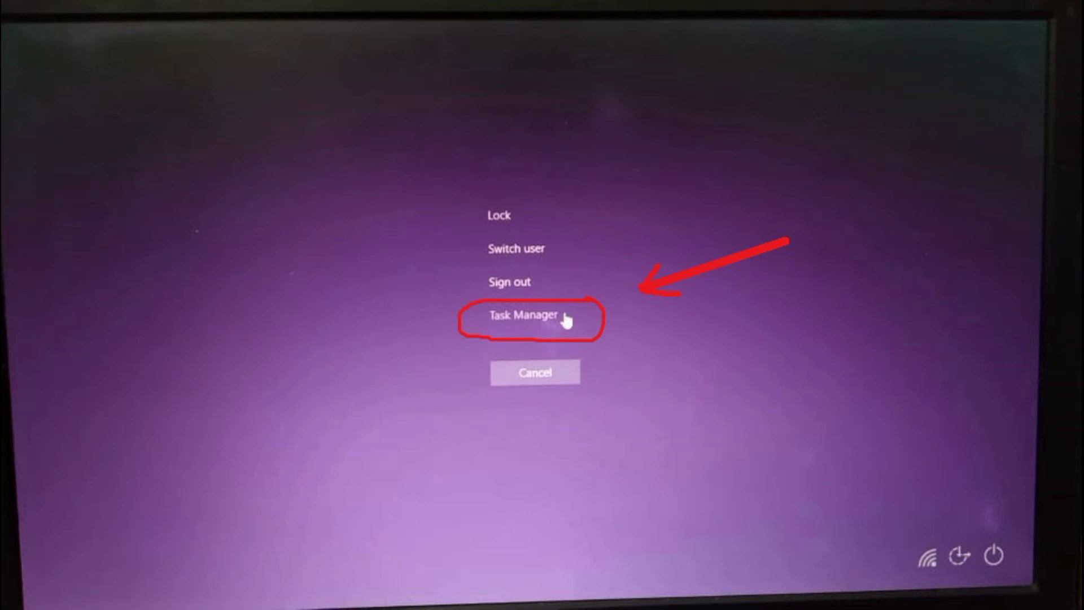
- Open Task Manager from the Windows security screen, maximize it and show the list of startup programs
{"action": "left_click", "coordinate": [564, 314]}
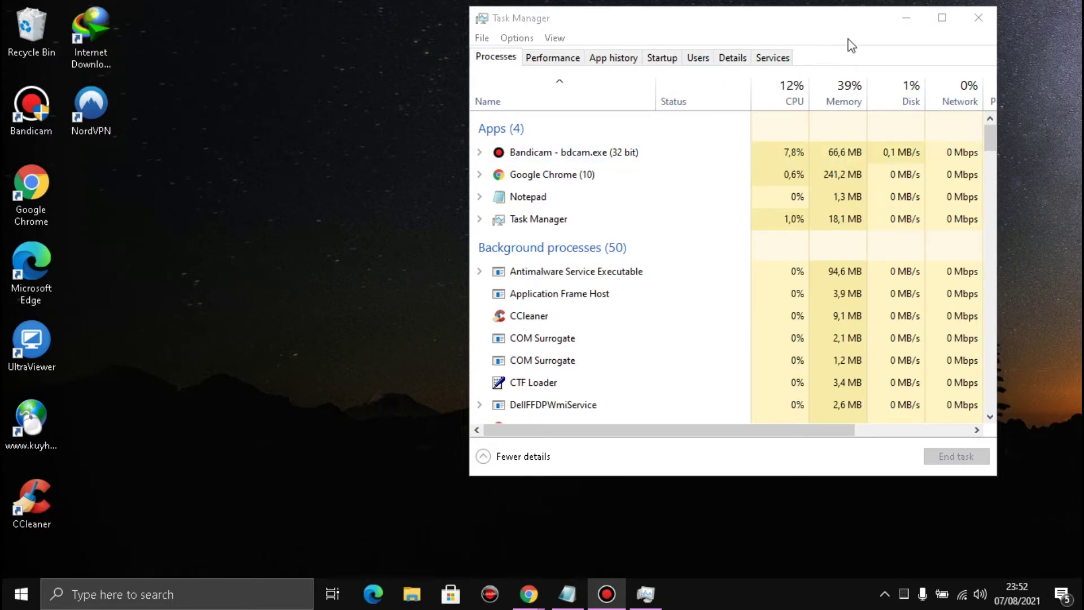
{"action": "left_click", "coordinate": [941, 21]}
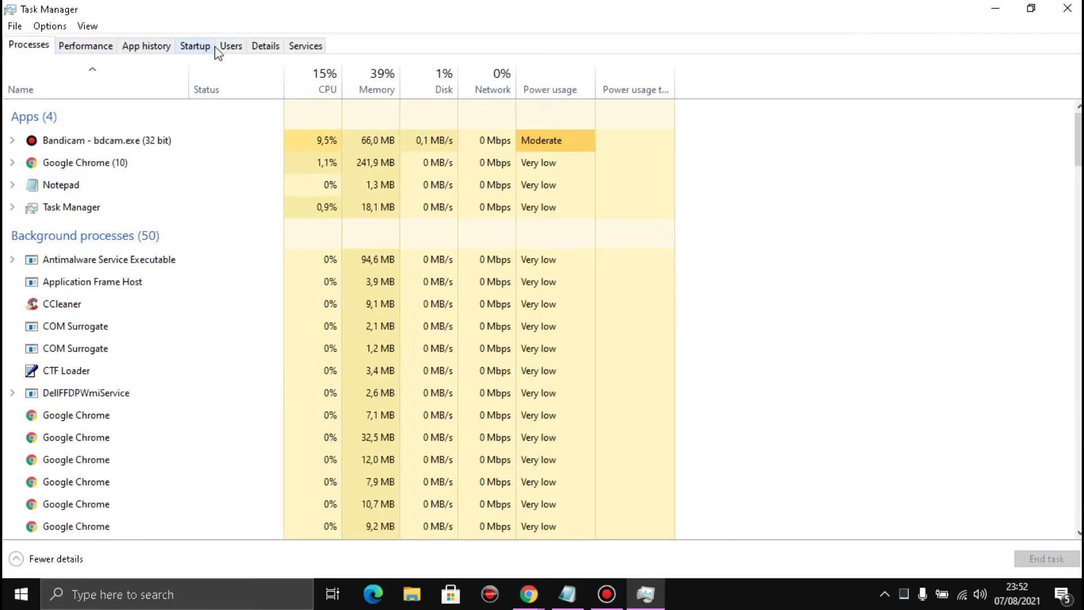
{"action": "left_click", "coordinate": [196, 48]}
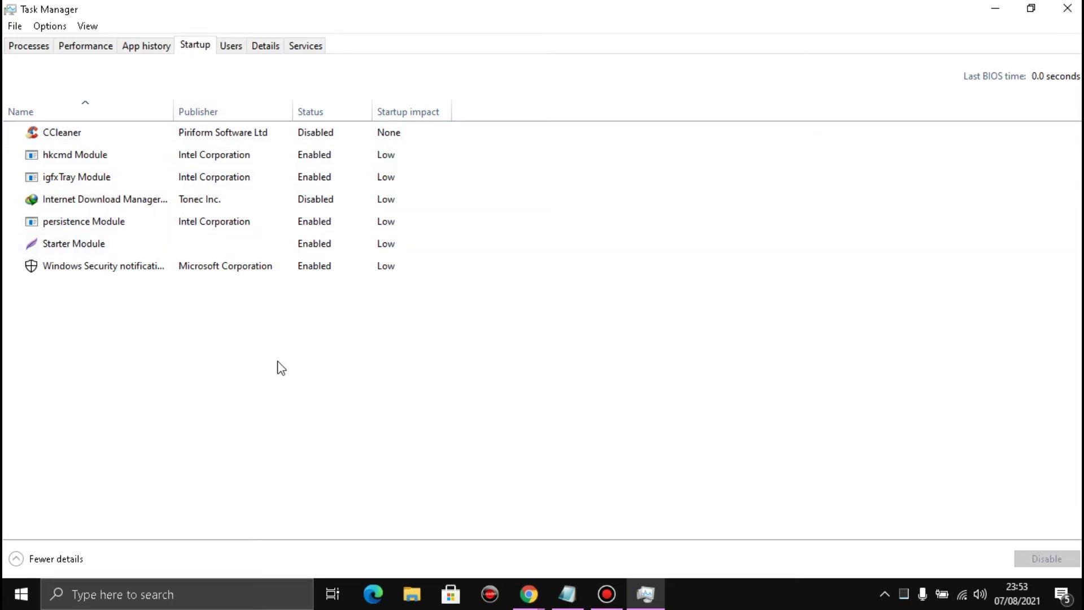
- Check the available enable or disable option for the CCleaner and hkcmd Module startup entries without applying it, and close Task Manager
{"action": "left_click", "coordinate": [137, 136]}
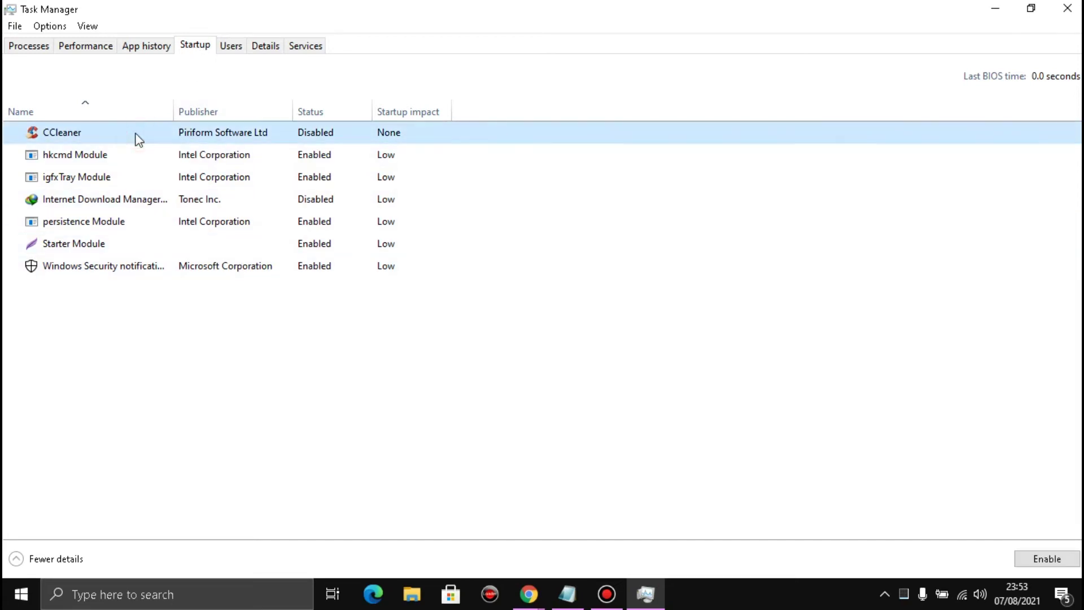
{"action": "right_click", "coordinate": [274, 137]}
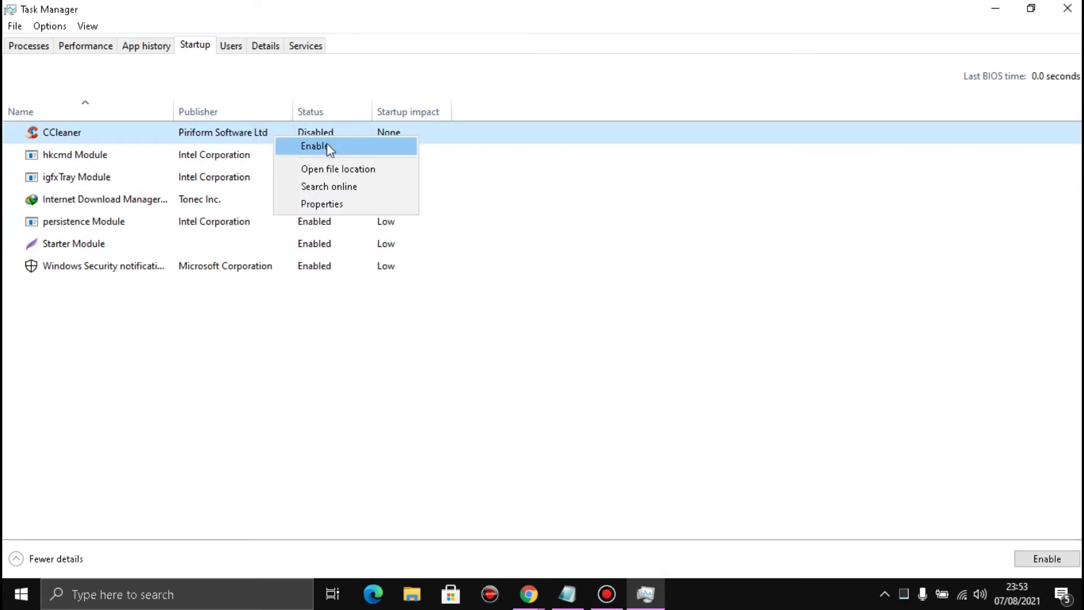
{"action": "left_click", "coordinate": [322, 363]}
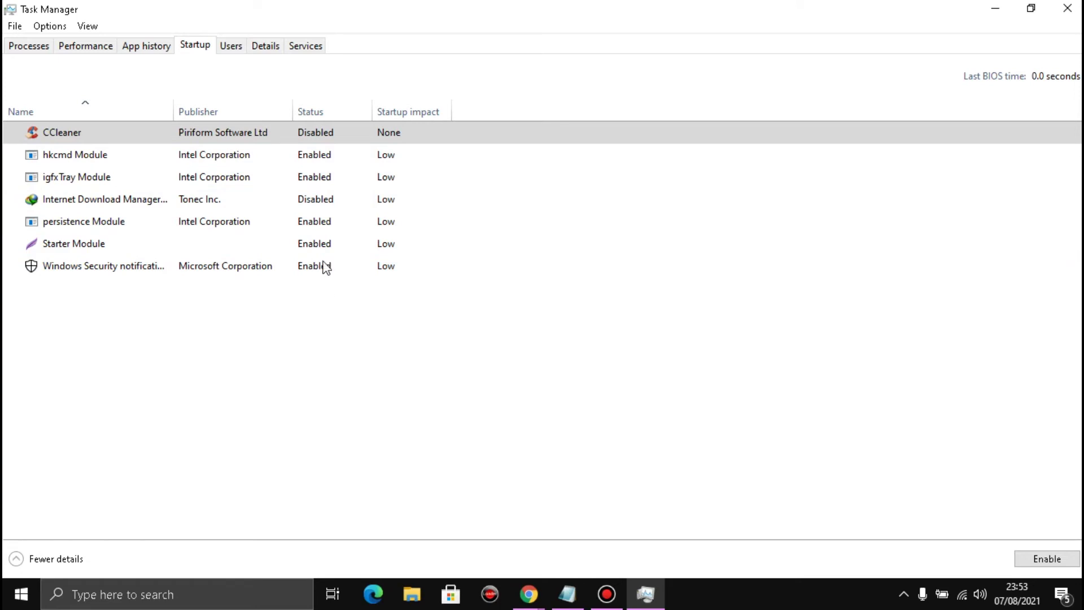
{"action": "right_click", "coordinate": [317, 155]}
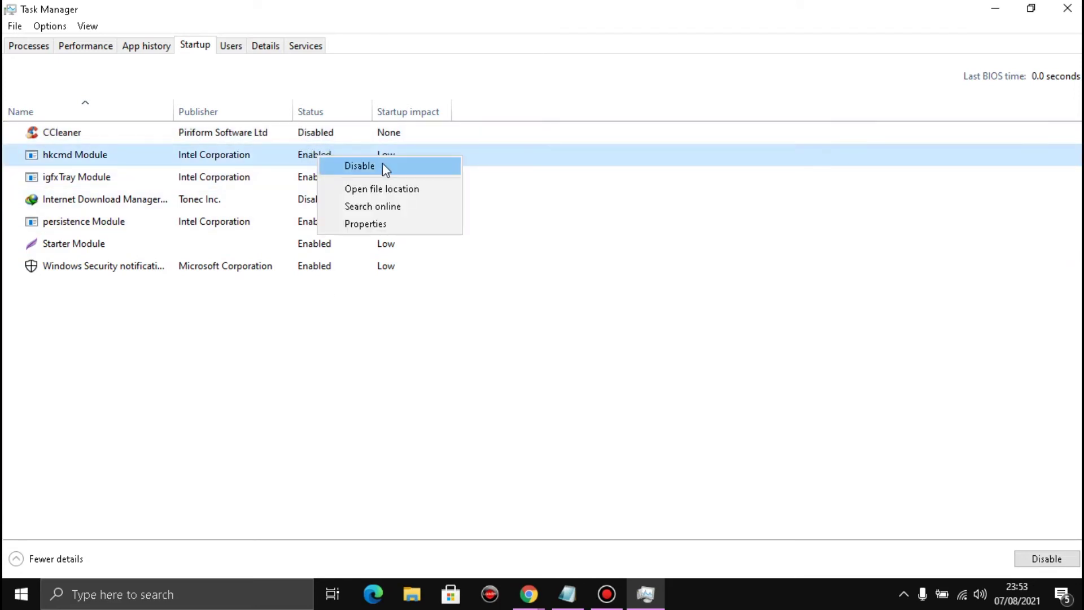
{"action": "left_click", "coordinate": [195, 338]}
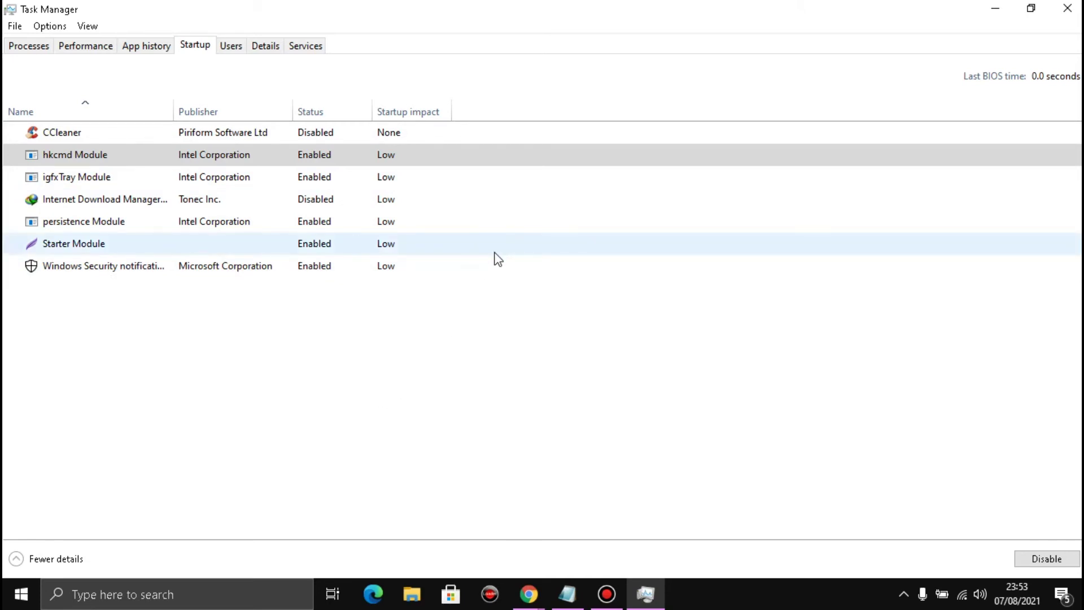
{"action": "left_click", "coordinate": [1067, 8]}
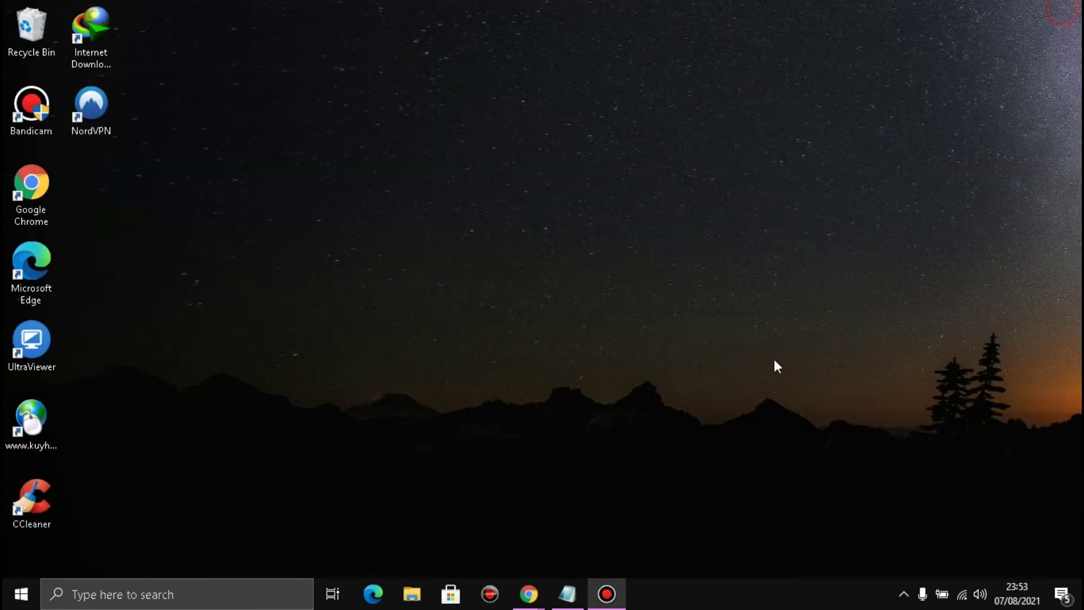
- Bring back the Notepad checklist, highlight "matikan update win 10 atau pause", and minimize the note
{"action": "left_click", "coordinate": [569, 592]}
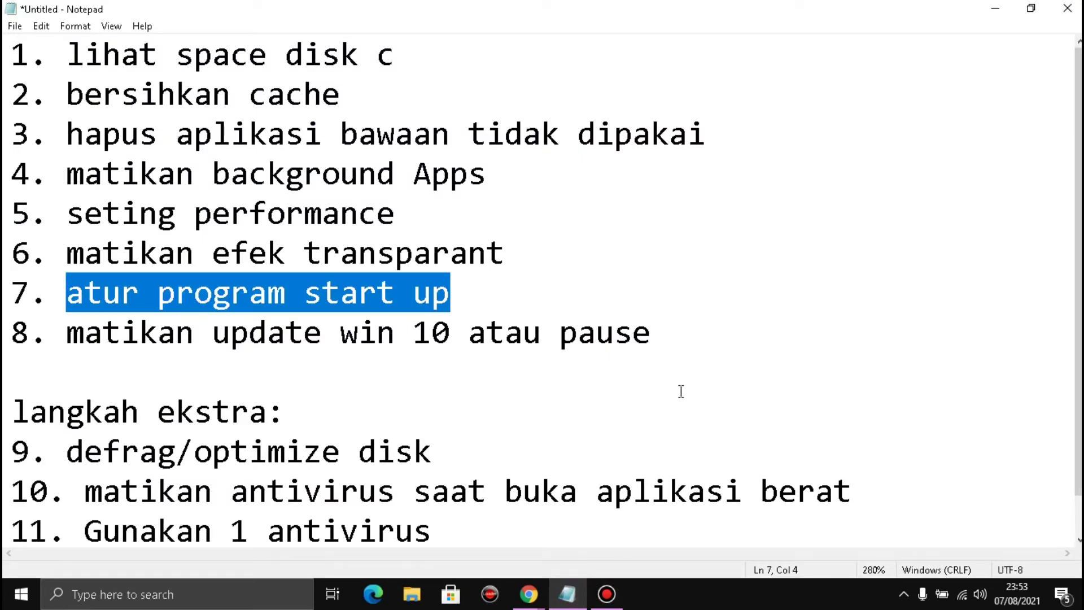
{"action": "left_click", "coordinate": [671, 337]}
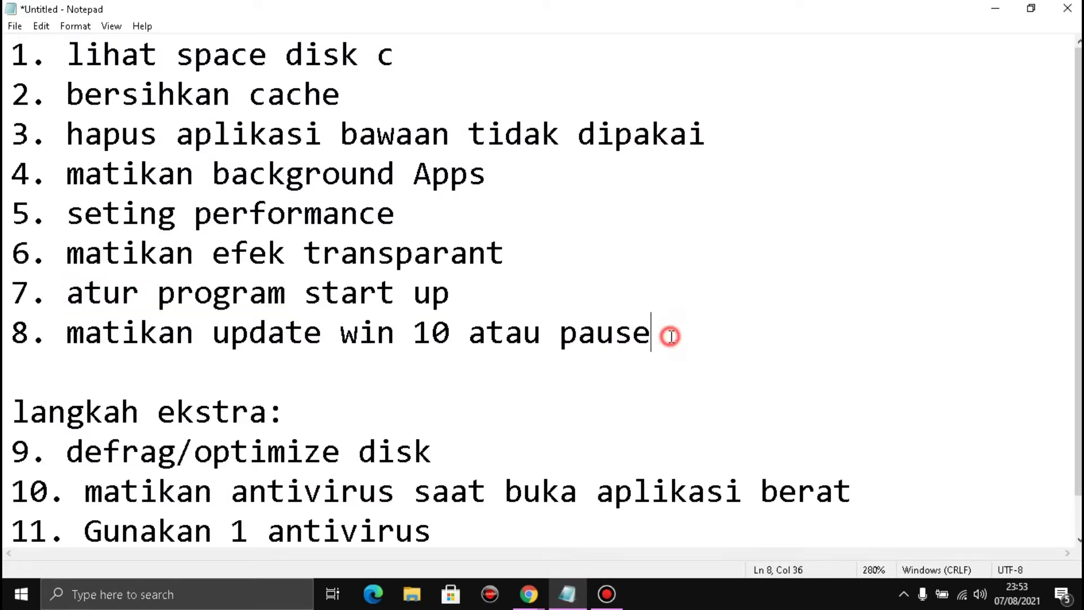
{"action": "left_click_drag", "start_coordinate": [683, 333], "coordinate": [66, 339]}
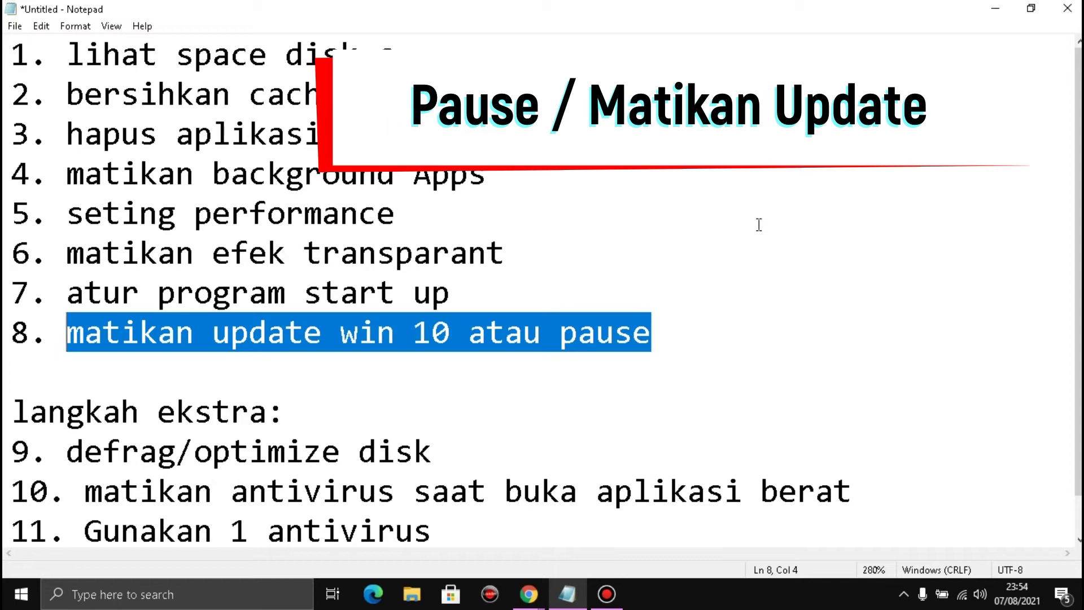
{"action": "left_click", "coordinate": [995, 15]}
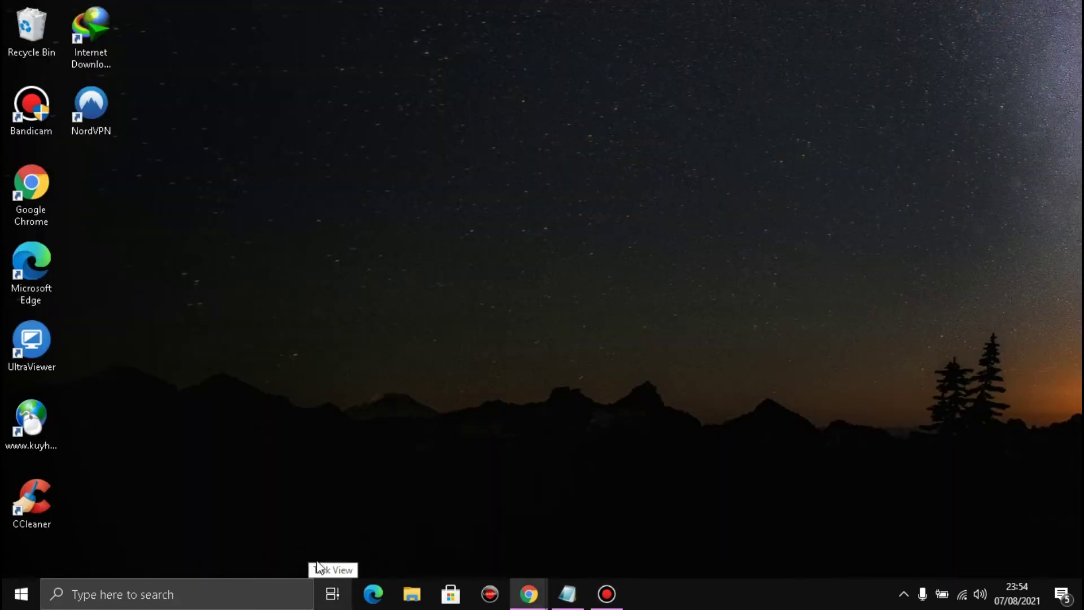
- Search Windows for "update", open Windows Update settings and go to its Advanced options
{"action": "left_click", "coordinate": [195, 595]}
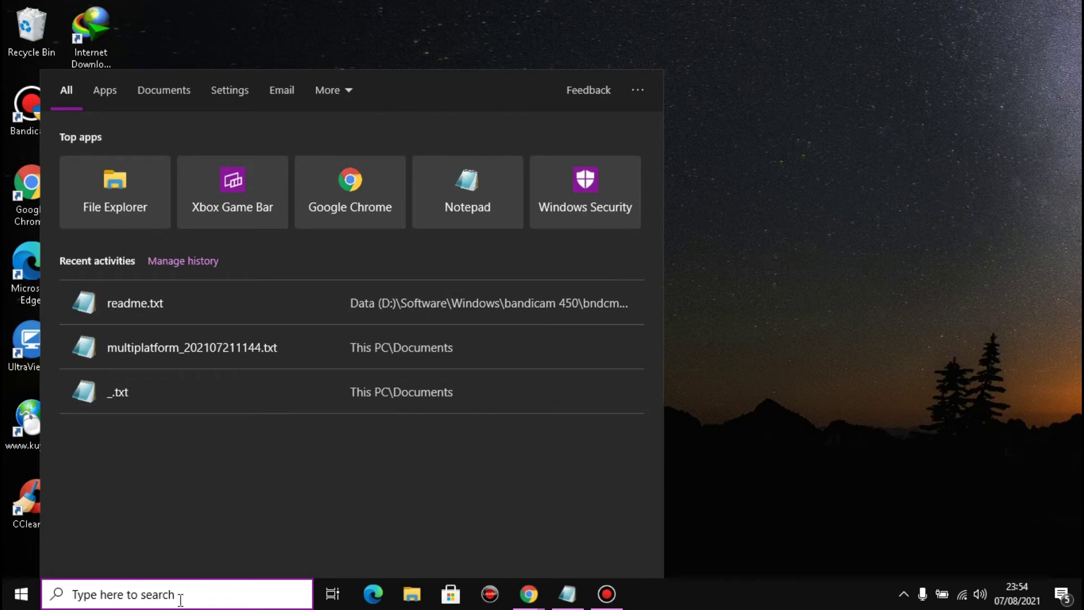
{"action": "type", "text": "up"}
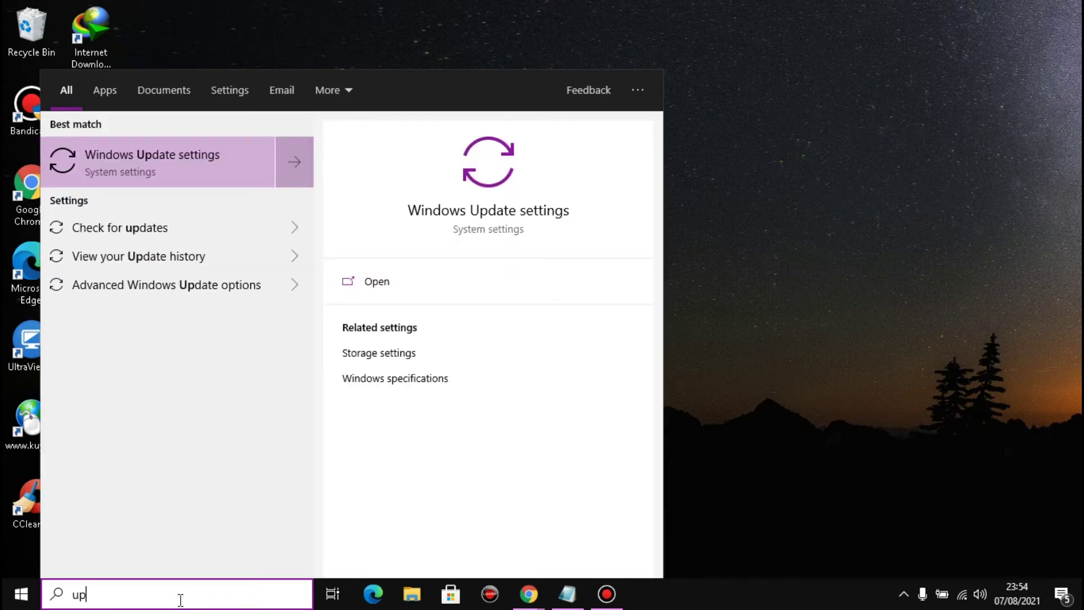
{"action": "type", "text": "date"}
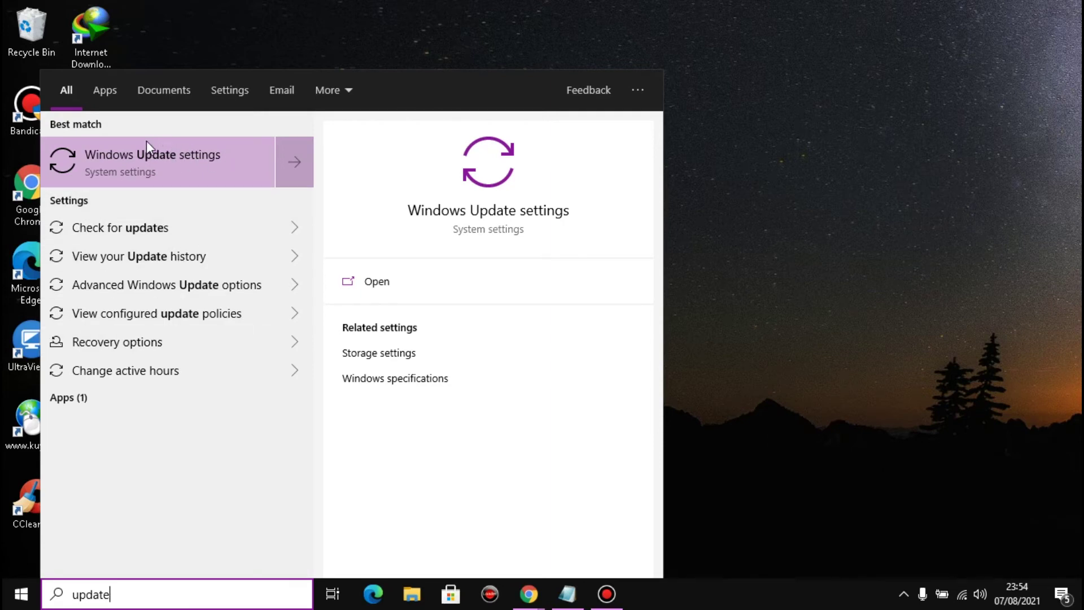
{"action": "left_click", "coordinate": [210, 155]}
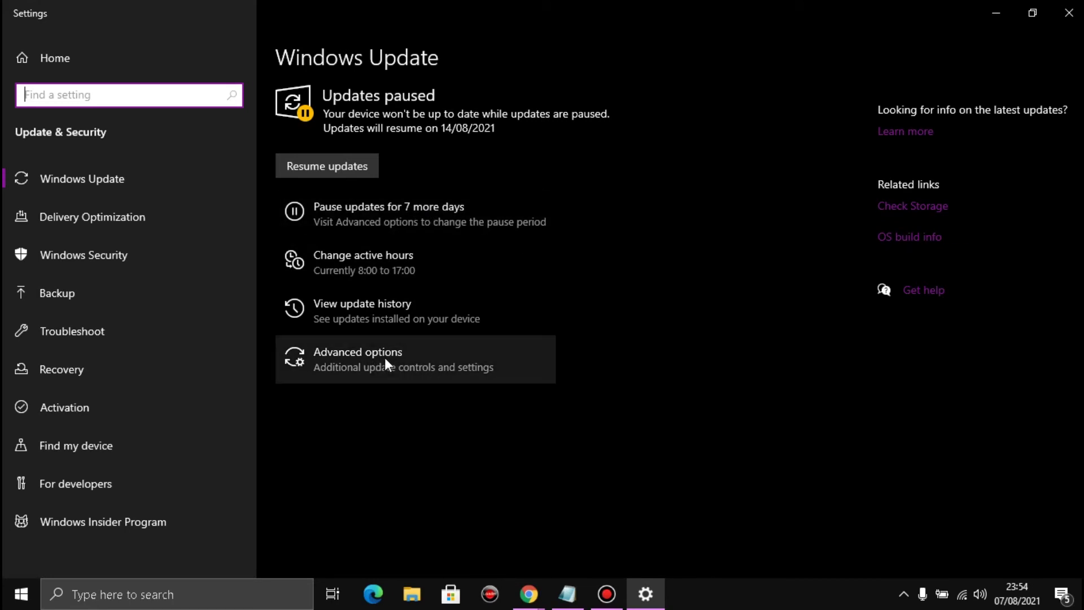
{"action": "left_click", "coordinate": [371, 365]}
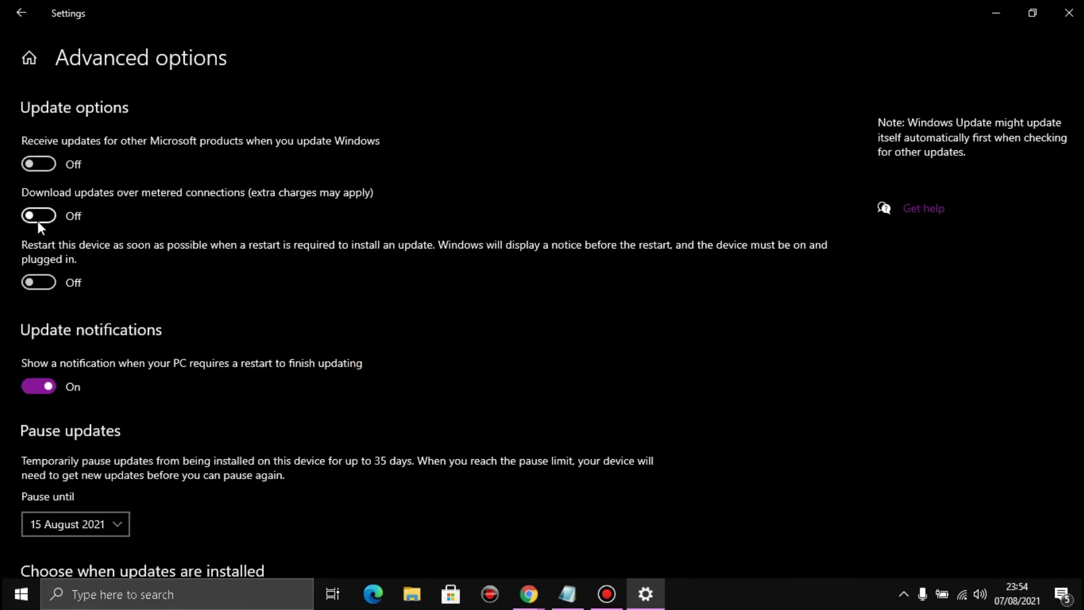
- Review the advanced update options and browse the available Pause until dates up to 12 September 2021 without choosing one
{"action": "scroll", "coordinate": [291, 281], "scroll_direction": "down", "scroll_amount": 4}
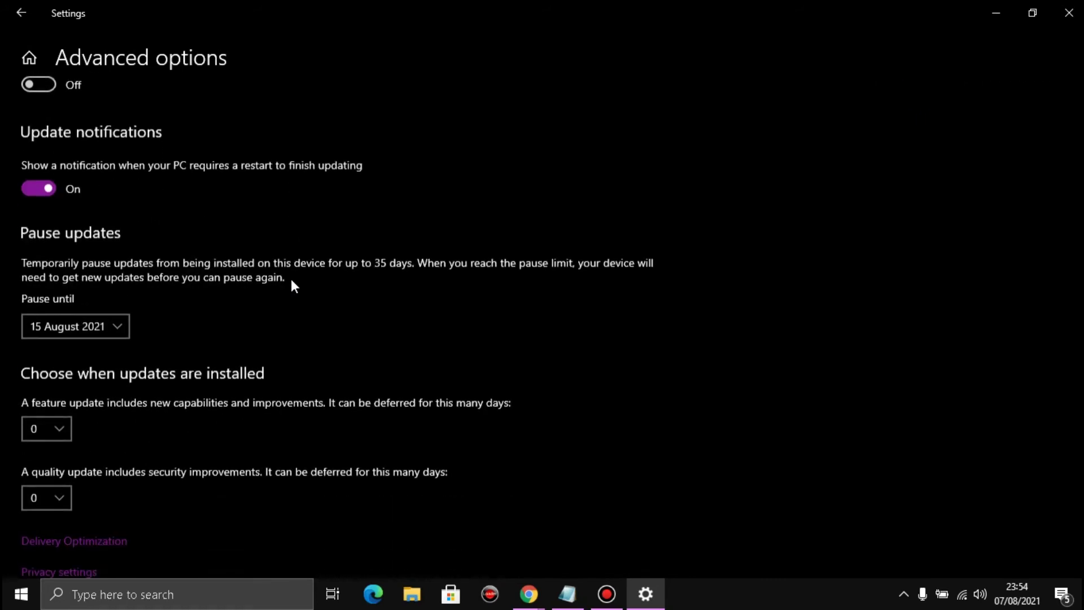
{"action": "scroll", "coordinate": [292, 282], "scroll_direction": "up", "scroll_amount": 4}
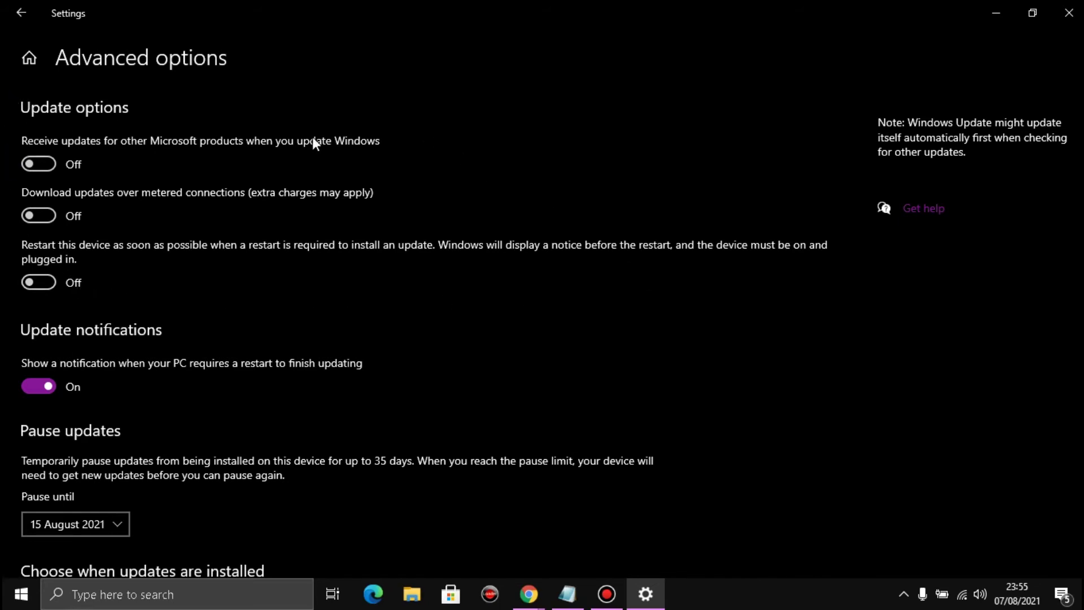
{"action": "scroll", "coordinate": [305, 269], "scroll_direction": "down", "scroll_amount": 4}
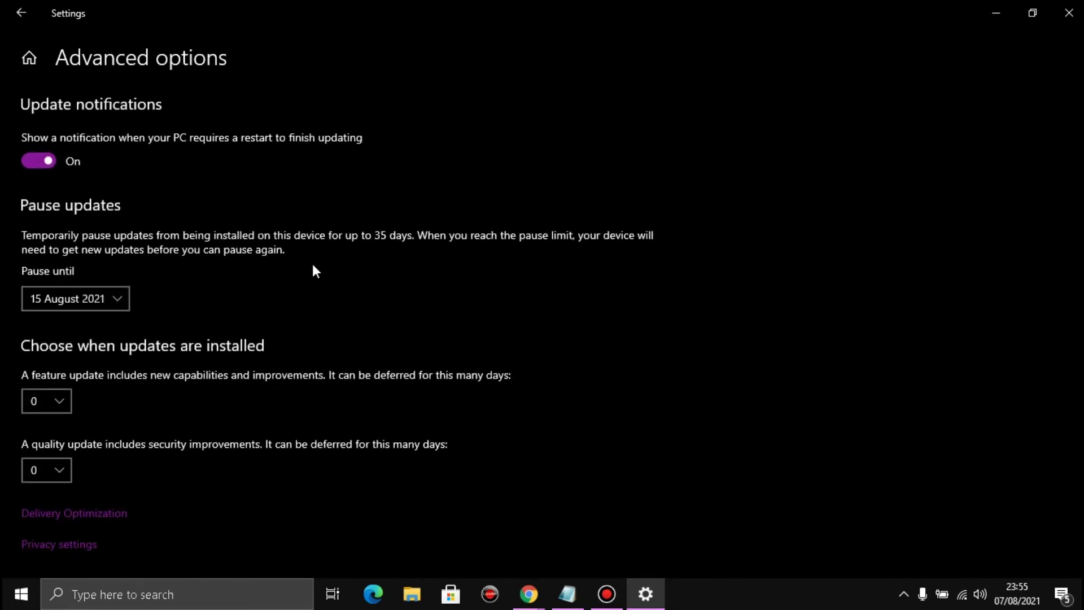
{"action": "scroll", "coordinate": [314, 265], "scroll_direction": "down", "scroll_amount": 1}
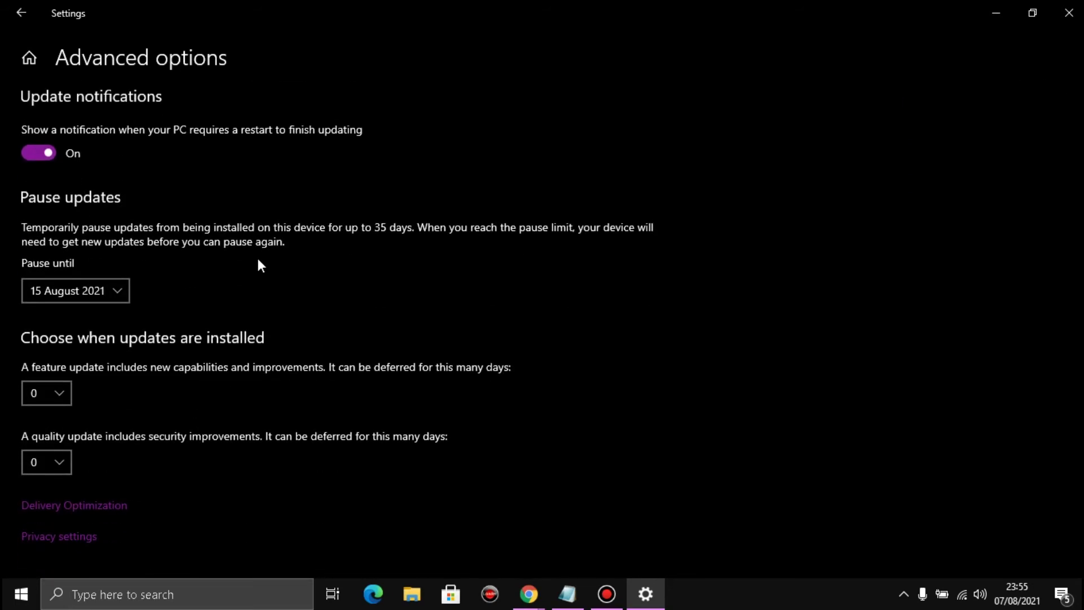
{"action": "left_click", "coordinate": [115, 291]}
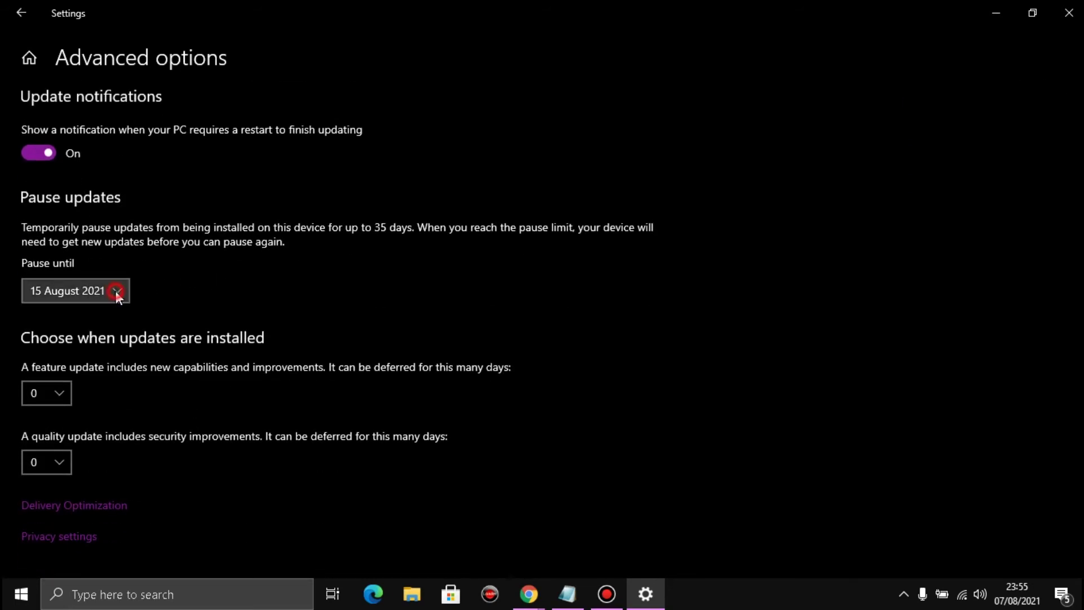
{"action": "scroll", "coordinate": [80, 378], "scroll_direction": "down", "scroll_amount": 7}
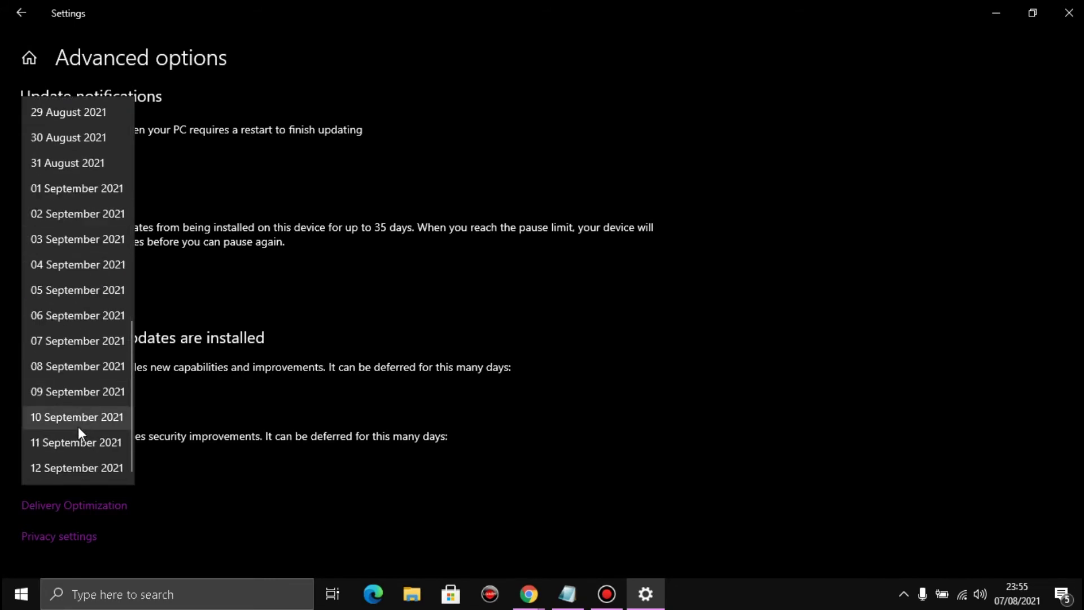
{"action": "scroll", "coordinate": [78, 426], "scroll_direction": "up", "scroll_amount": 7}
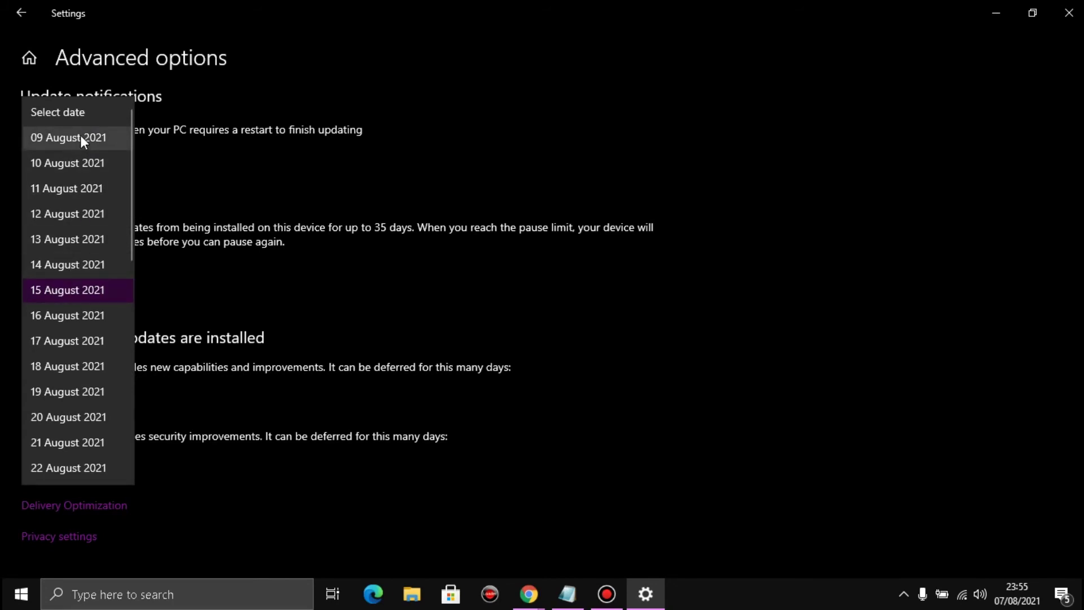
{"action": "scroll", "coordinate": [85, 271], "scroll_direction": "down", "scroll_amount": 7}
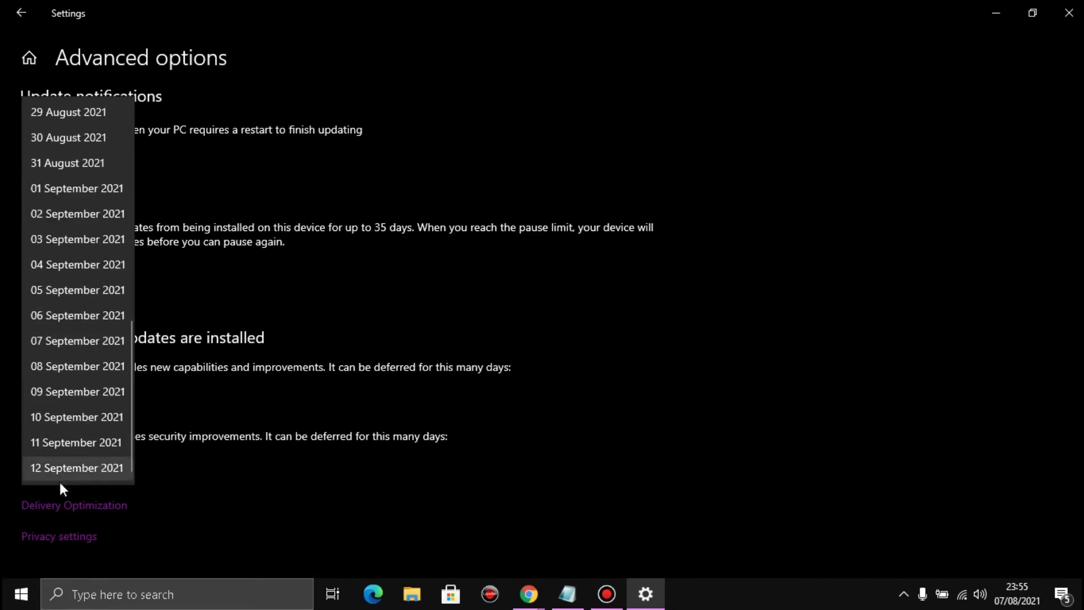
{"action": "left_click", "coordinate": [685, 461]}
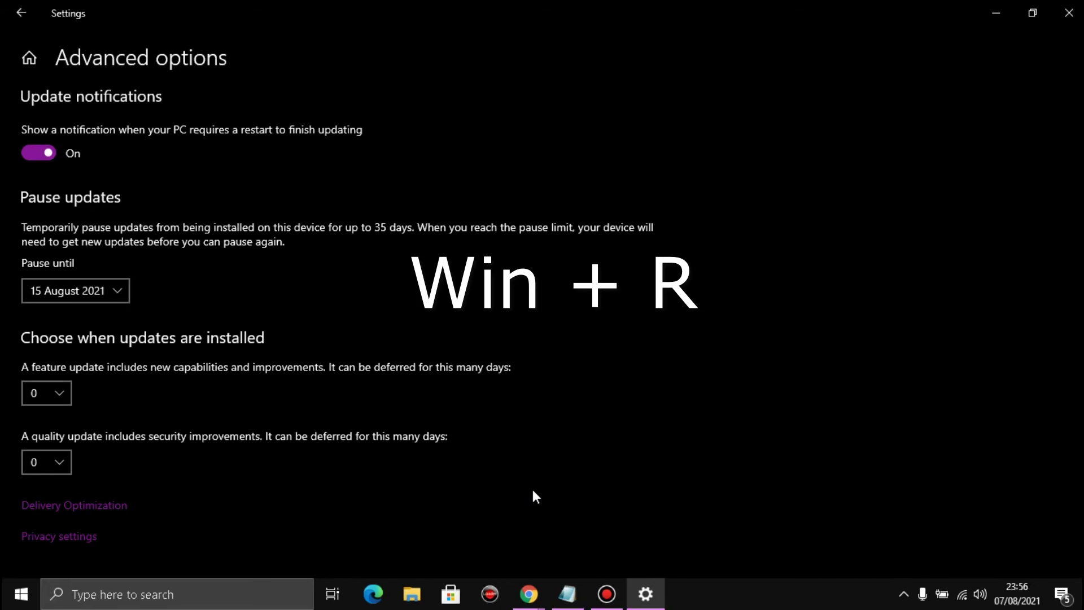
- Open the Services console by running services.msc from the Run dialog
{"action": "key", "text": "super+r"}
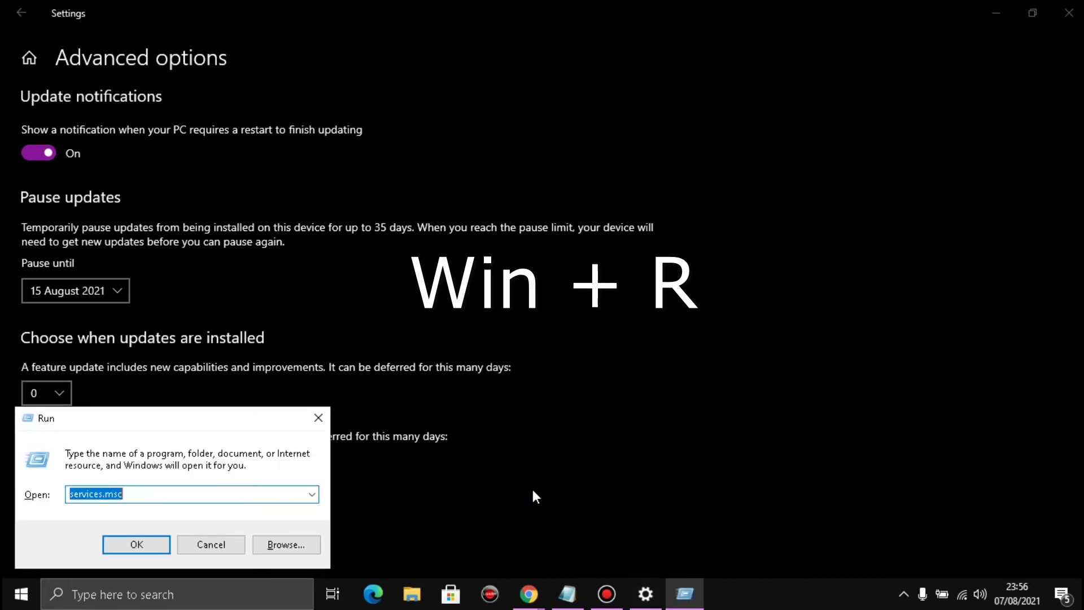
{"action": "left_click", "coordinate": [153, 495]}
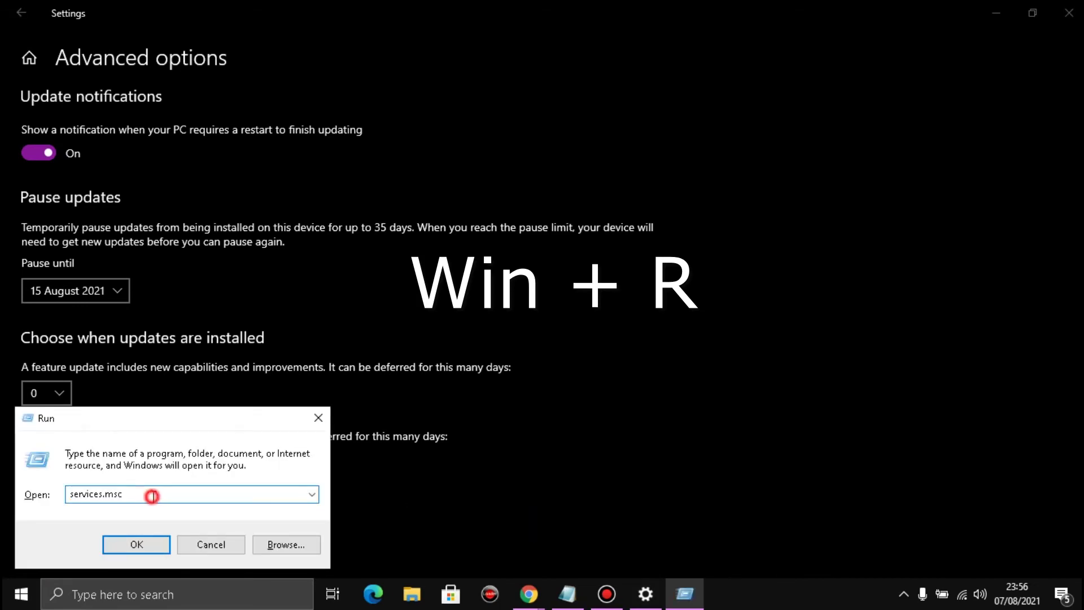
{"action": "left_click_drag", "start_coordinate": [66, 494], "coordinate": [143, 492]}
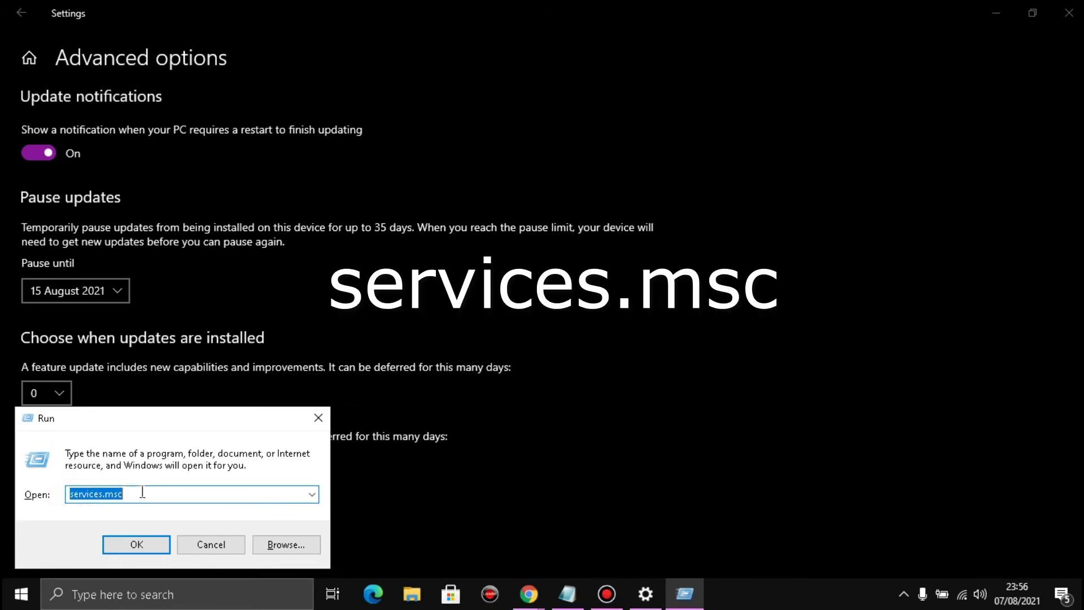
{"action": "left_click", "coordinate": [144, 543]}
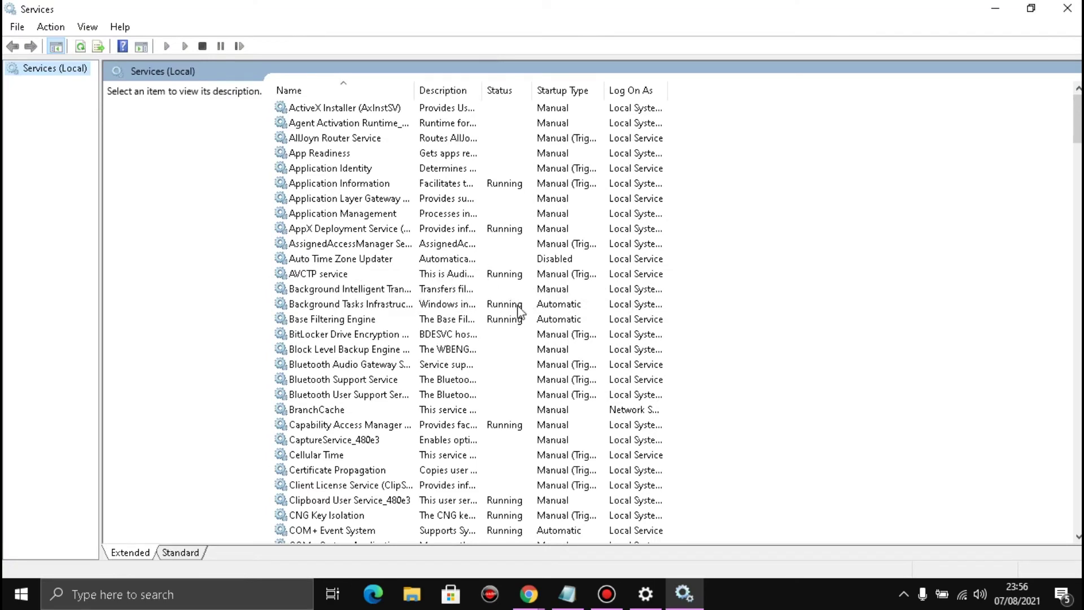
- Find the Windows Update service in the services list and open its properties
{"action": "scroll", "coordinate": [497, 334], "scroll_direction": "down", "scroll_amount": 20}
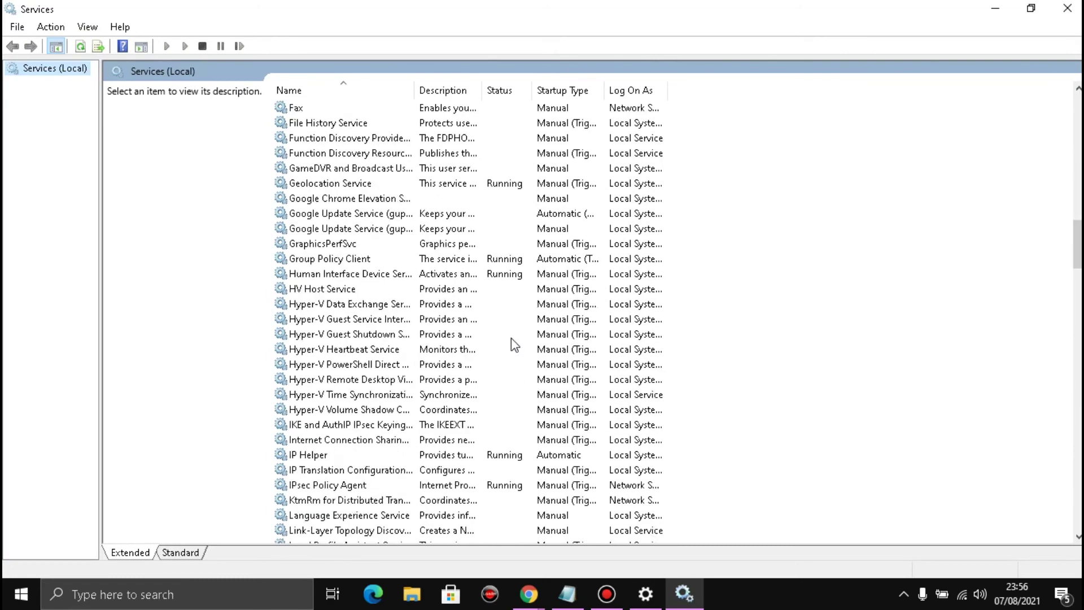
{"action": "scroll", "coordinate": [510, 338], "scroll_direction": "down", "scroll_amount": 15}
{"action": "scroll", "coordinate": [421, 375], "scroll_direction": "down", "scroll_amount": 15}
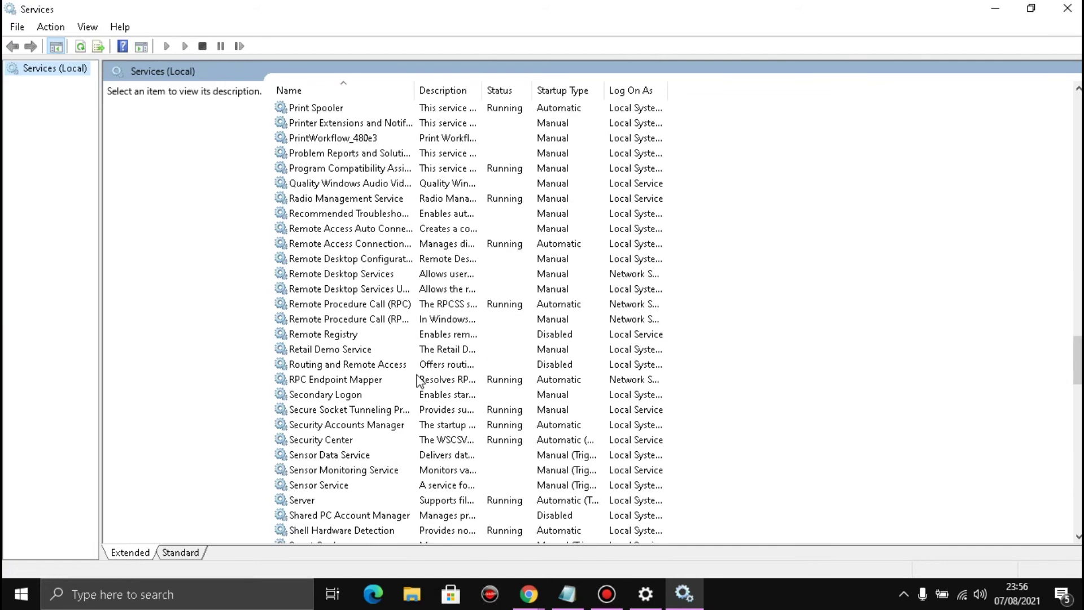
{"action": "scroll", "coordinate": [418, 382], "scroll_direction": "down", "scroll_amount": 12}
{"action": "scroll", "coordinate": [352, 445], "scroll_direction": "down", "scroll_amount": 6}
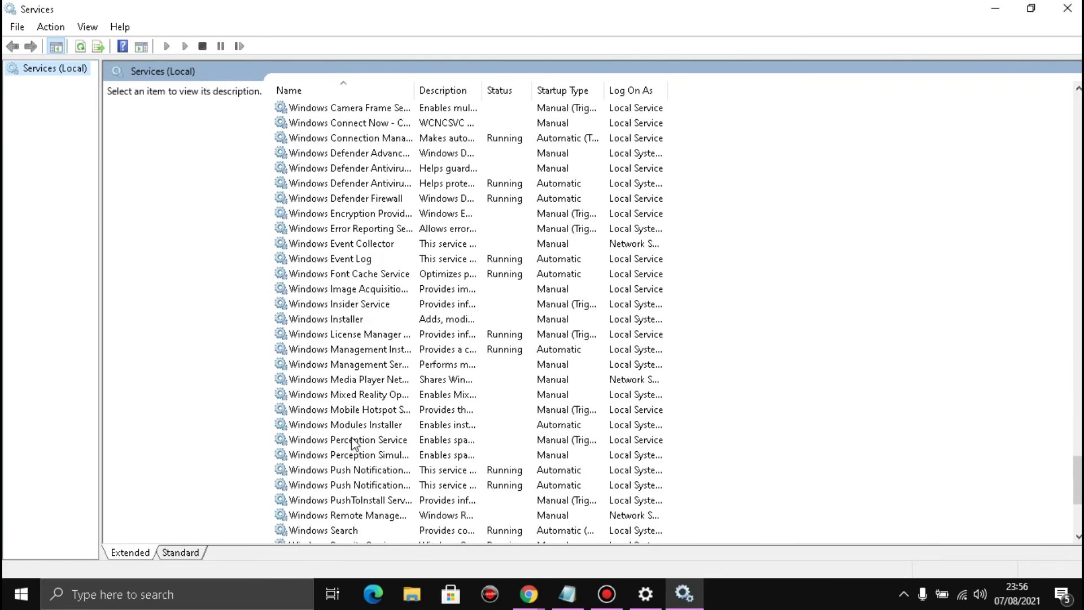
{"action": "scroll", "coordinate": [355, 446], "scroll_direction": "up", "scroll_amount": 6}
{"action": "scroll", "coordinate": [366, 364], "scroll_direction": "down", "scroll_amount": 6}
{"action": "scroll", "coordinate": [359, 390], "scroll_direction": "down", "scroll_amount": 4}
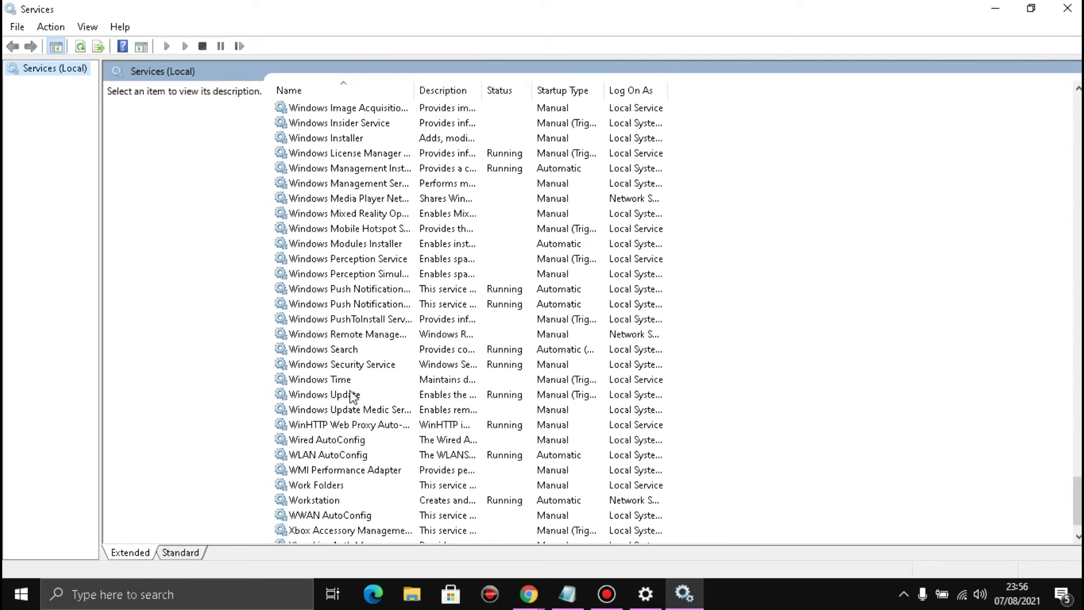
{"action": "left_click", "coordinate": [350, 393]}
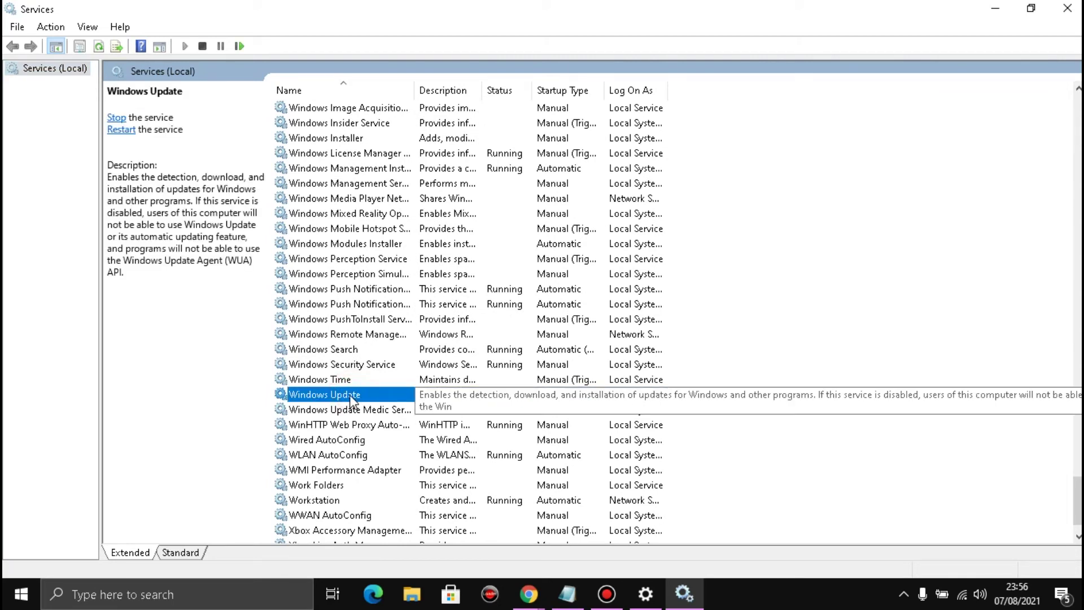
{"action": "right_click", "coordinate": [350, 395]}
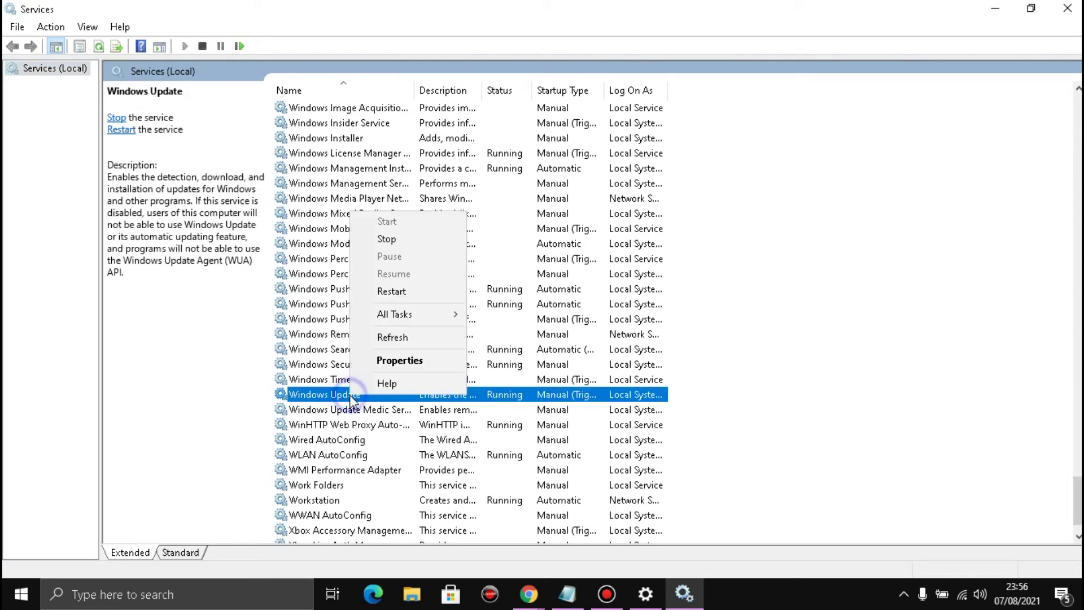
{"action": "left_click", "coordinate": [408, 362]}
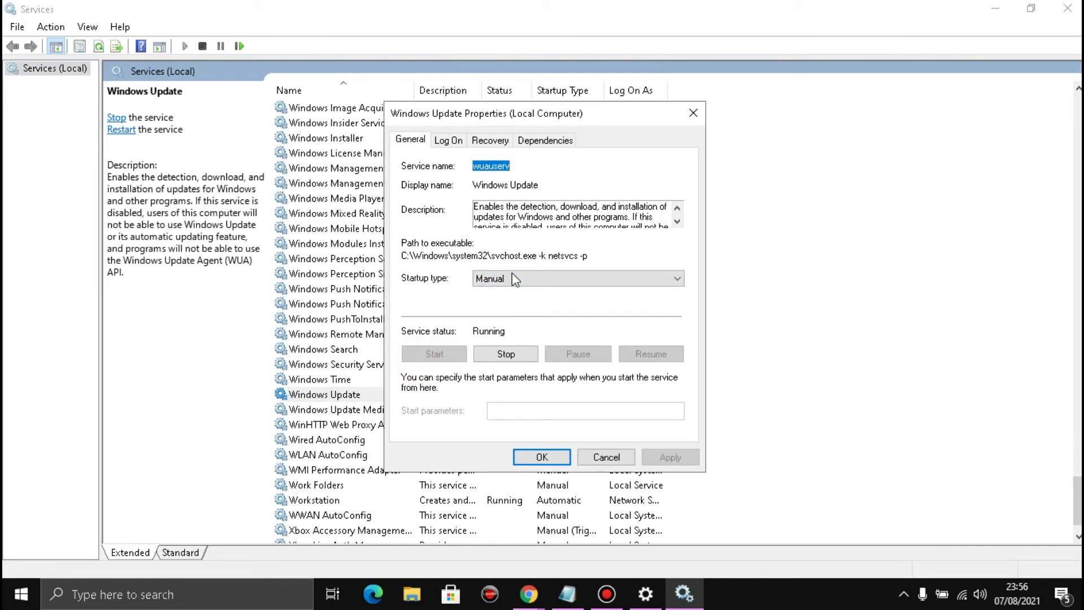
- Try to set the Windows Update service's startup type to Disabled, switching to Manual and back to Disabled before confirming
{"action": "left_click", "coordinate": [625, 273]}
{"action": "left_click", "coordinate": [535, 324]}
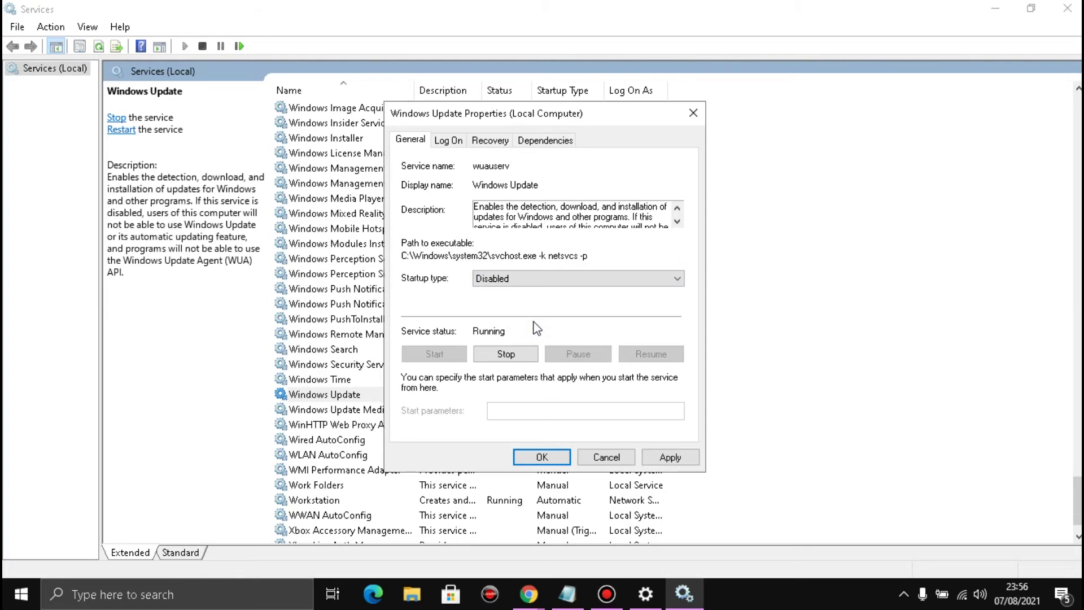
{"action": "left_click", "coordinate": [645, 276]}
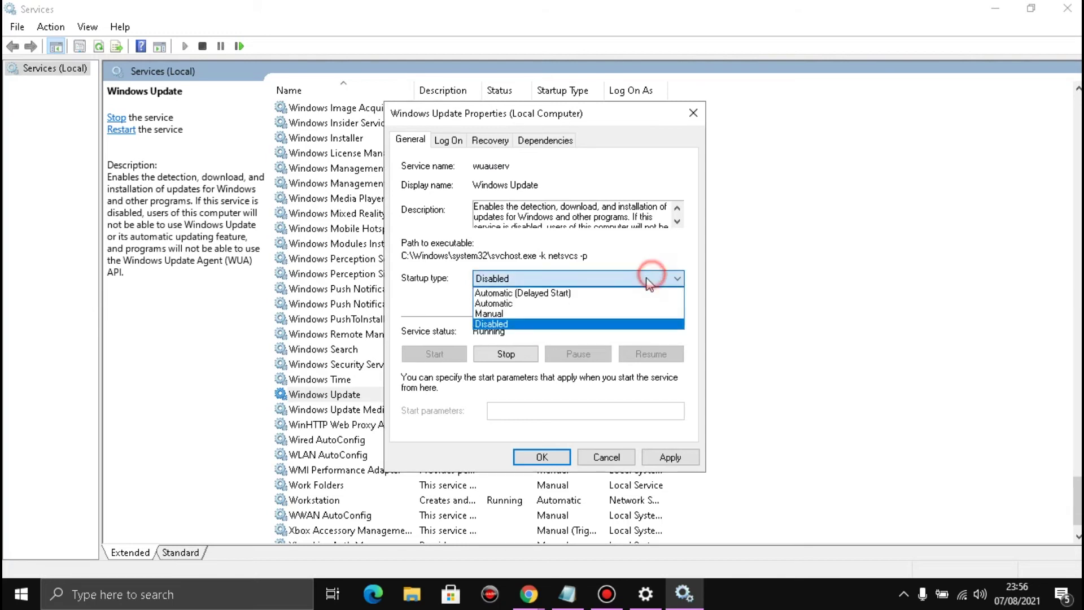
{"action": "left_click", "coordinate": [552, 314]}
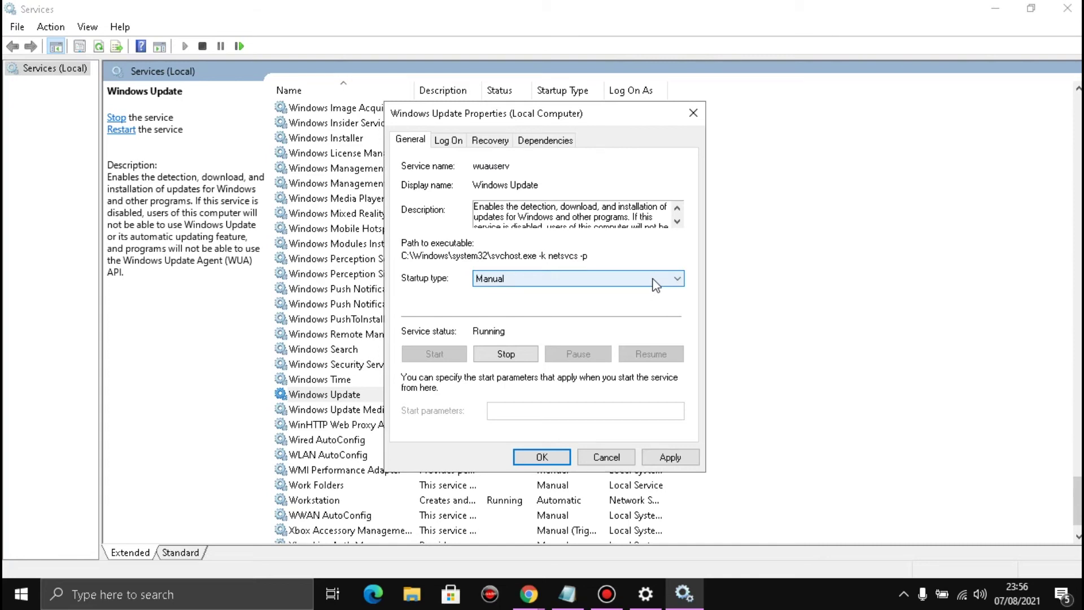
{"action": "left_click", "coordinate": [655, 280]}
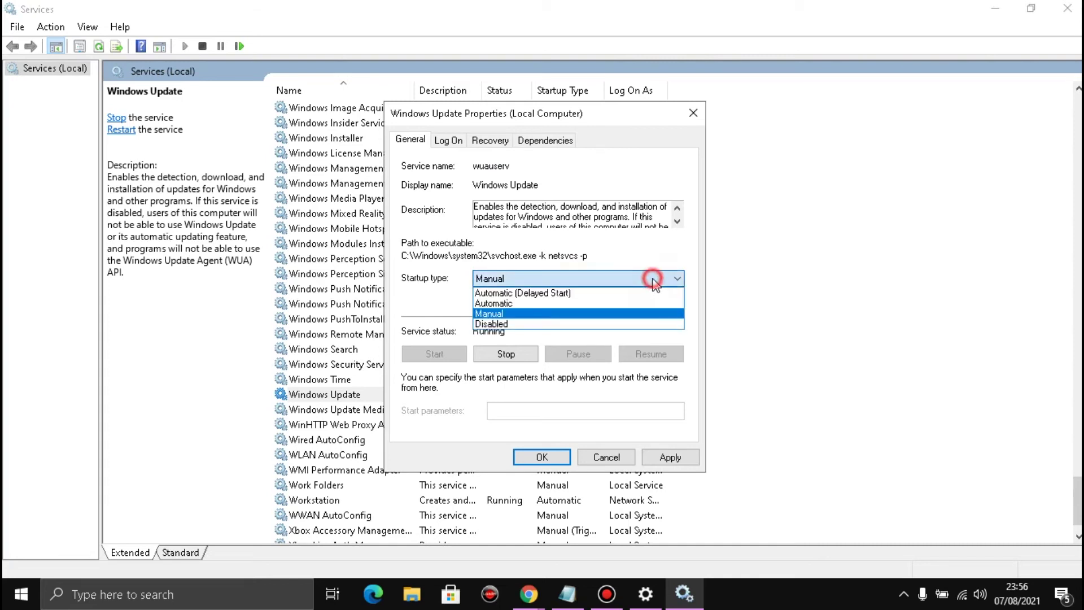
{"action": "left_click", "coordinate": [518, 321]}
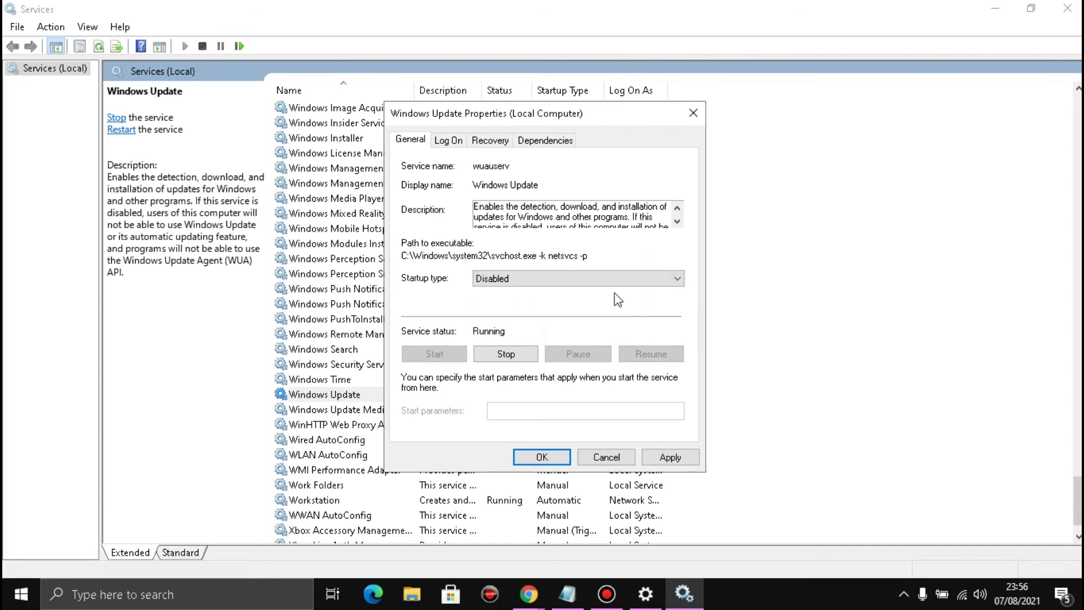
{"action": "left_click", "coordinate": [544, 458]}
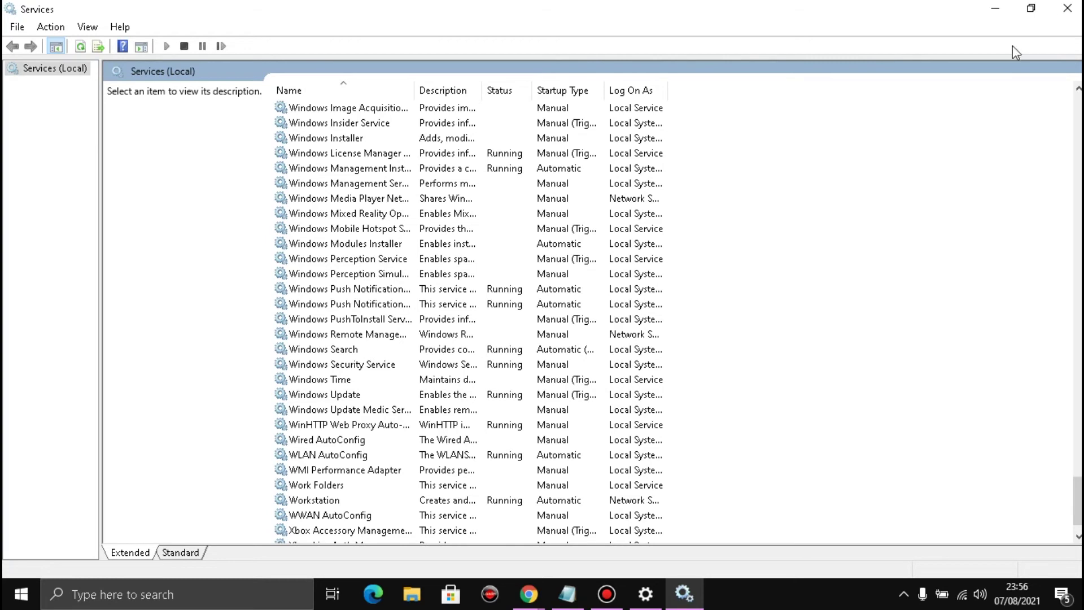
- Cancel the Windows Update service properties, and close the Services console and the Settings window
{"action": "left_click", "coordinate": [1057, 14]}
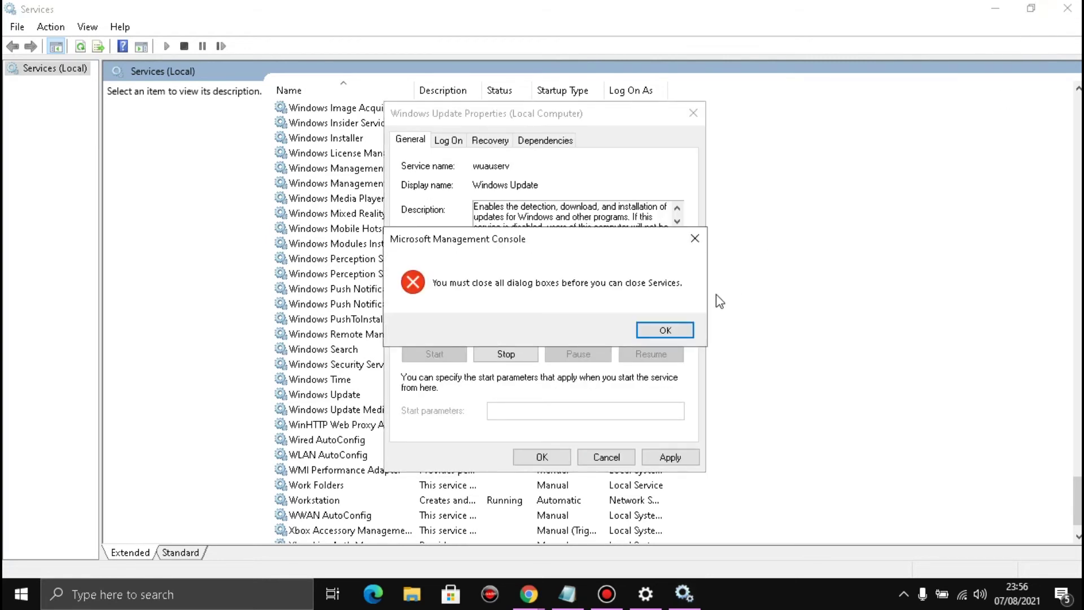
{"action": "left_click", "coordinate": [662, 332]}
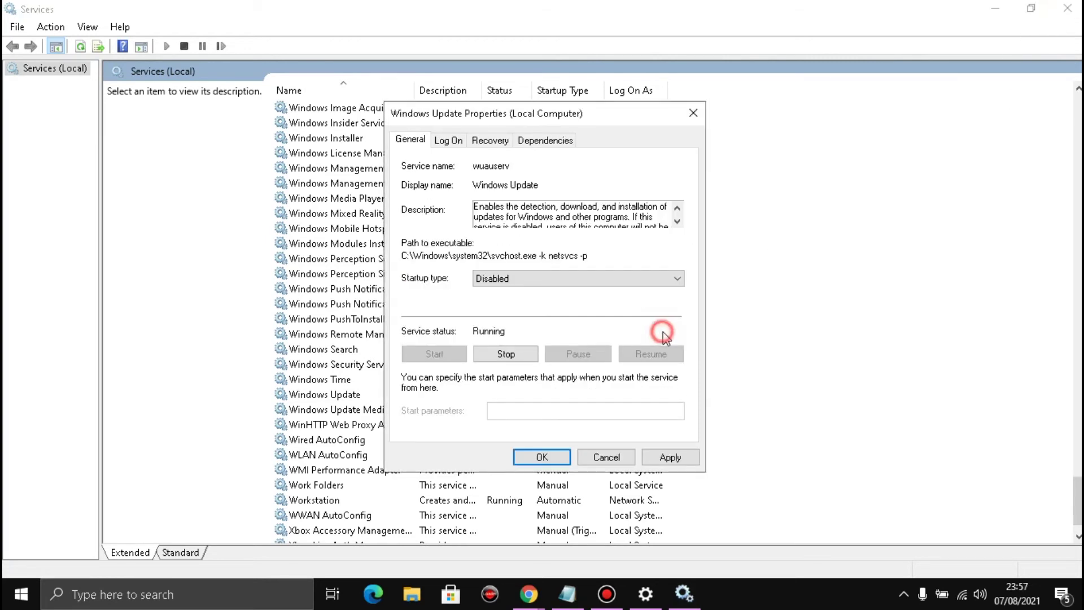
{"action": "left_click", "coordinate": [609, 458]}
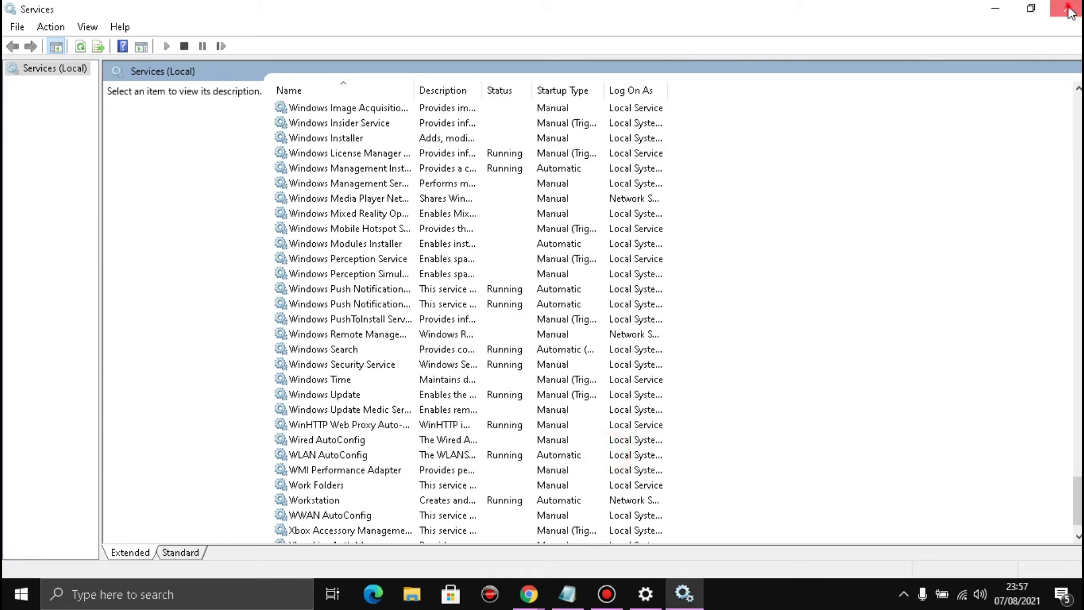
{"action": "left_click", "coordinate": [1069, 9]}
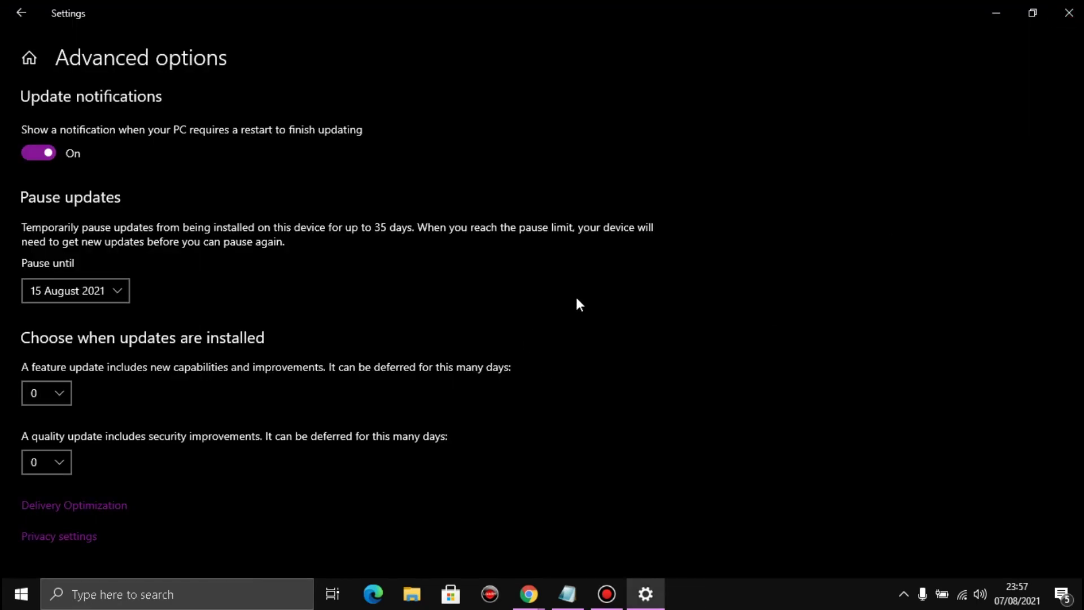
{"action": "left_click", "coordinate": [1069, 12]}
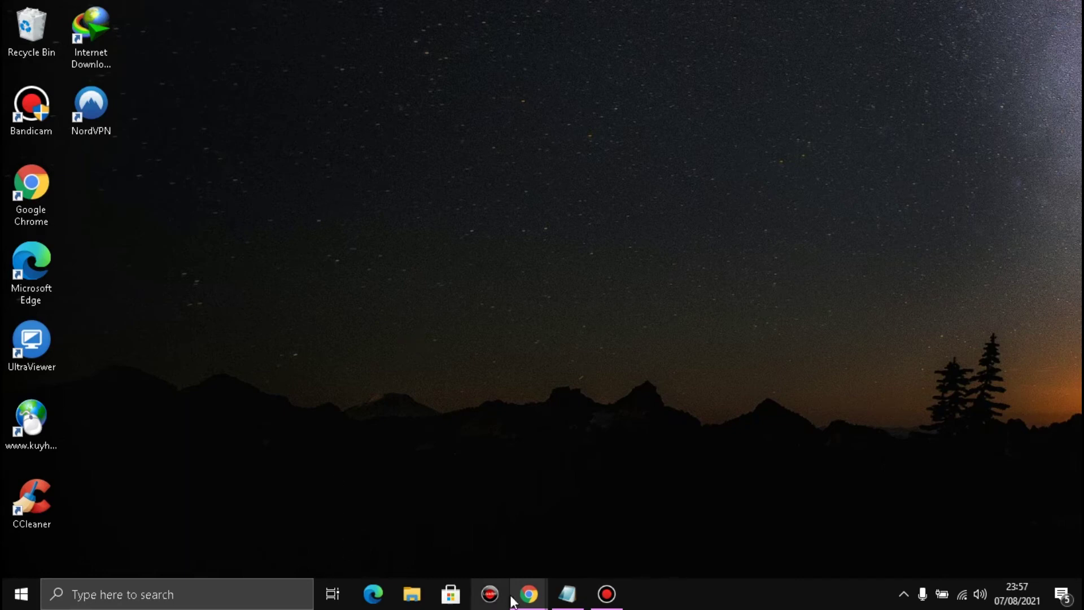
- Bring back the Notepad checklist, highlight items 1 to 8, and mark item 9, "defrag/optimize disk"
{"action": "left_click", "coordinate": [567, 593]}
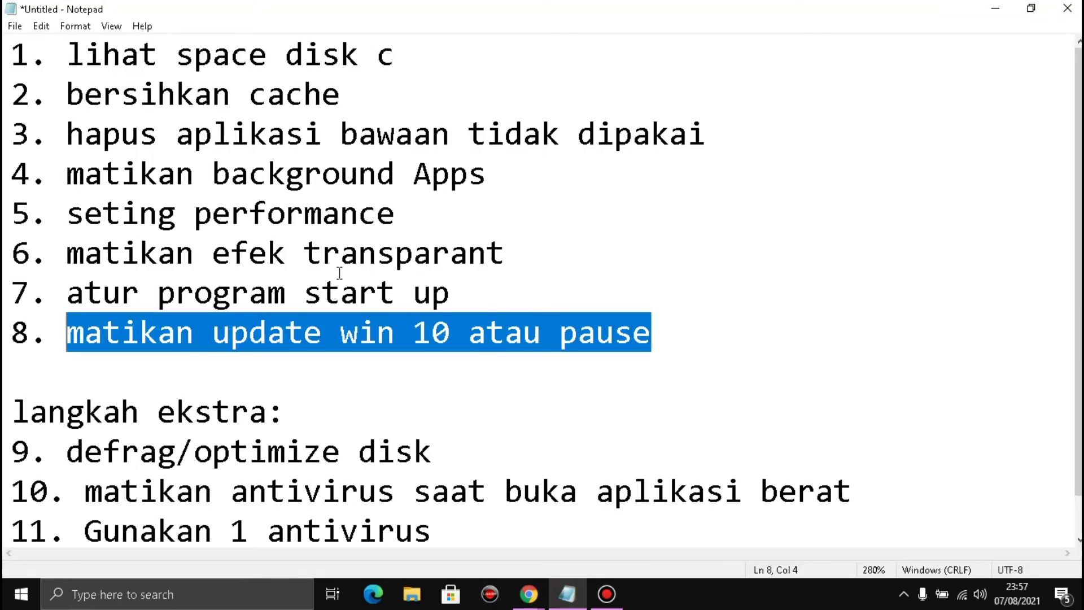
{"action": "left_click_drag", "start_coordinate": [68, 61], "coordinate": [7, 59]}
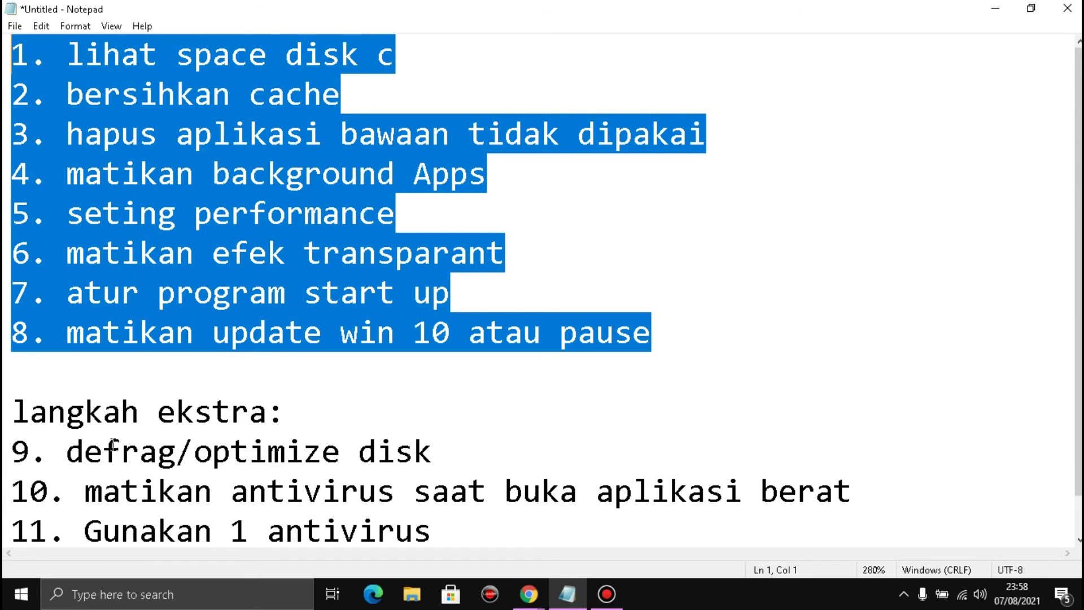
{"action": "left_click", "coordinate": [103, 449]}
{"action": "left_click_drag", "start_coordinate": [66, 449], "coordinate": [286, 448]}
{"action": "left_click", "coordinate": [84, 445]}
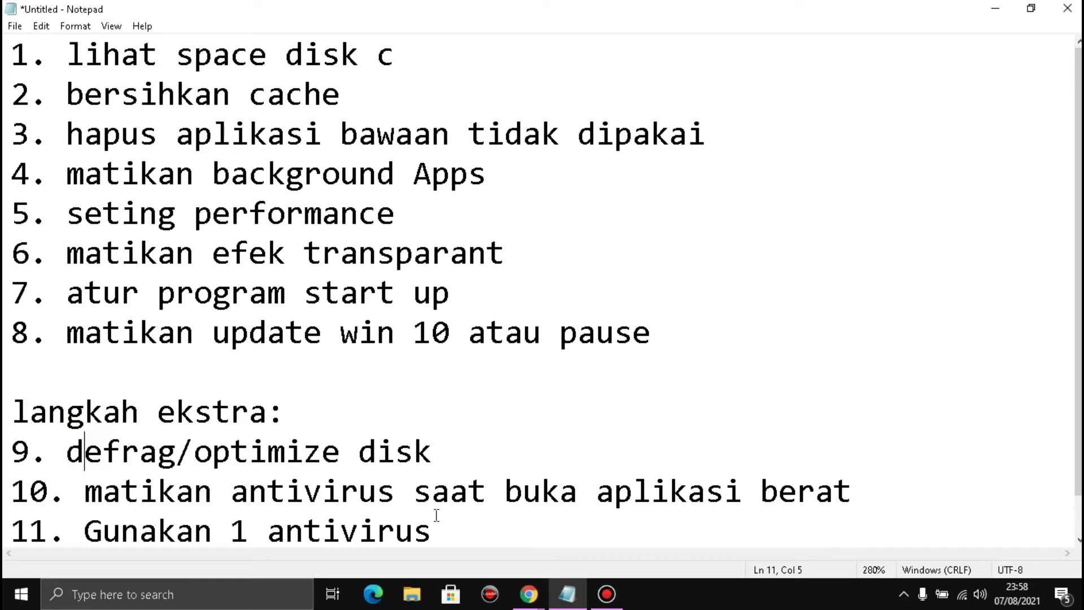
- Open File Explorer and bring up the properties of Local Disk (C:)
{"action": "left_click", "coordinate": [412, 596]}
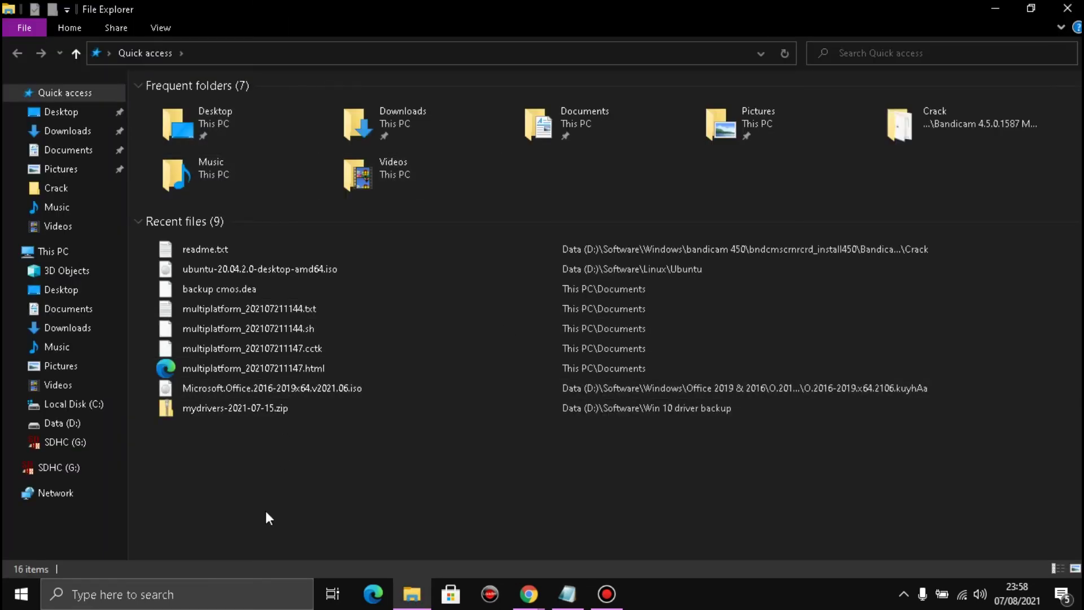
{"action": "left_click", "coordinate": [84, 405]}
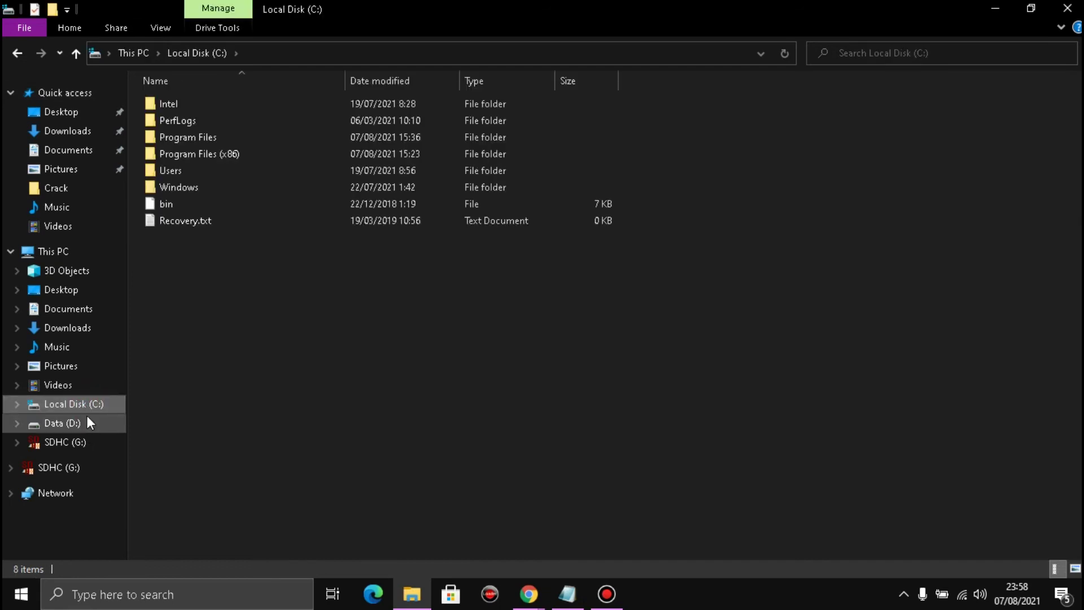
{"action": "right_click", "coordinate": [93, 414]}
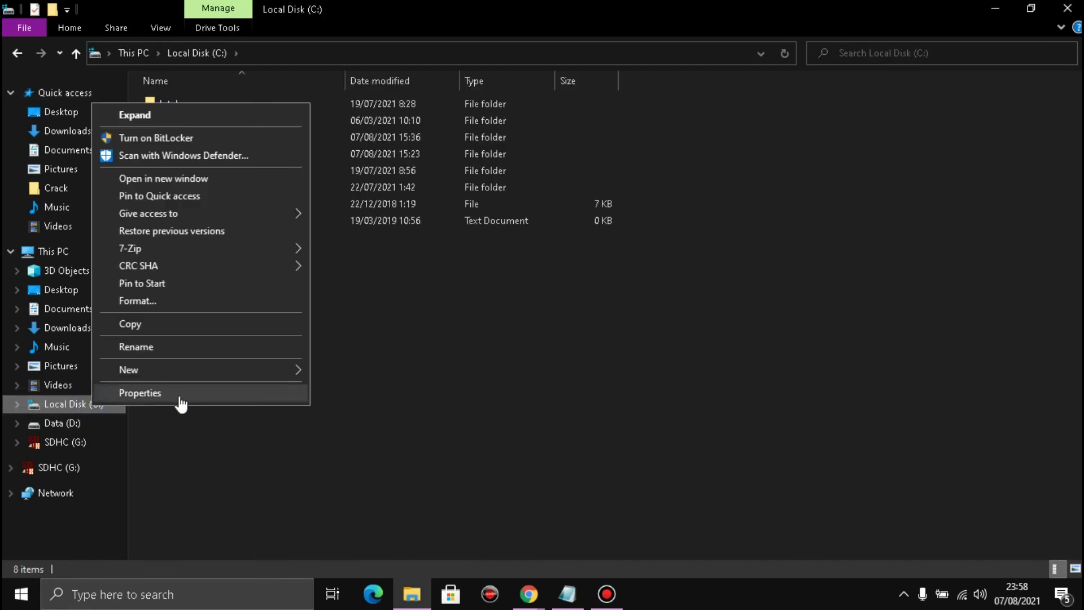
{"action": "left_click", "coordinate": [210, 394]}
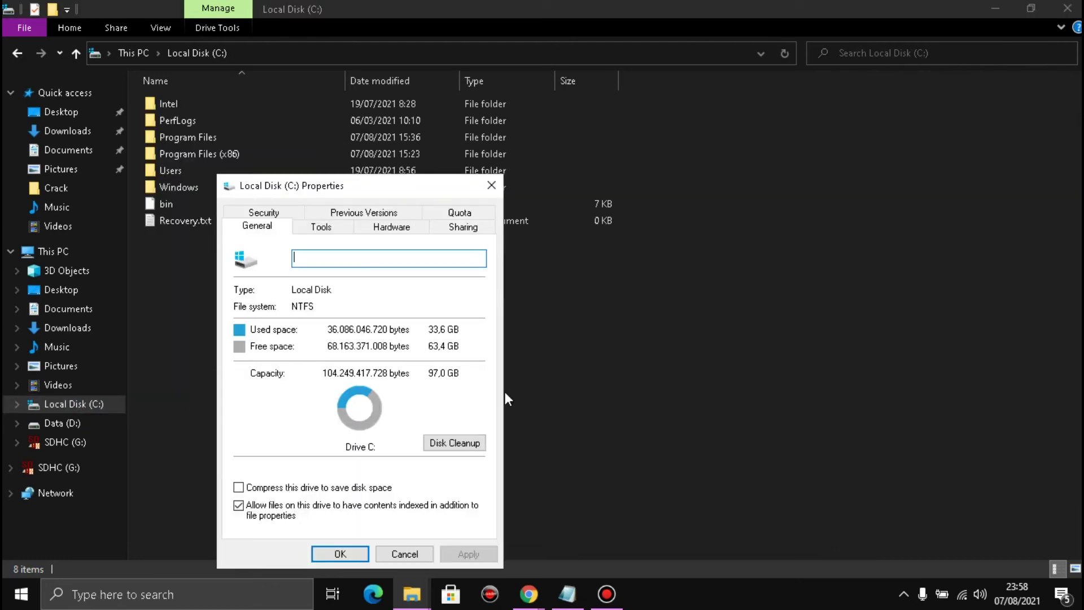
{"action": "key", "text": "Escape"}
{"action": "right_click", "coordinate": [87, 416]}
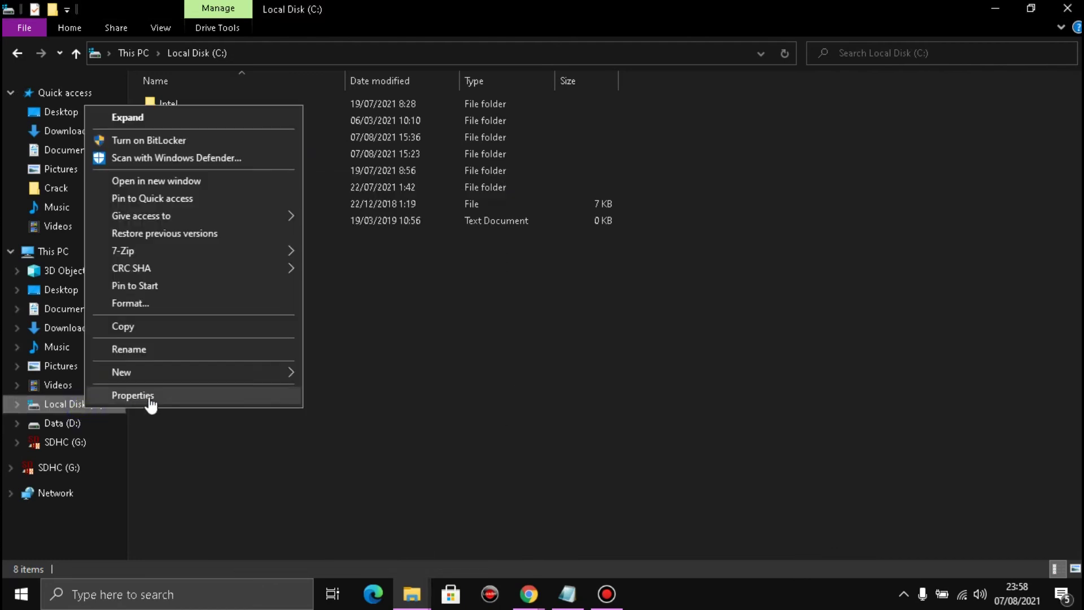
{"action": "left_click", "coordinate": [221, 398]}
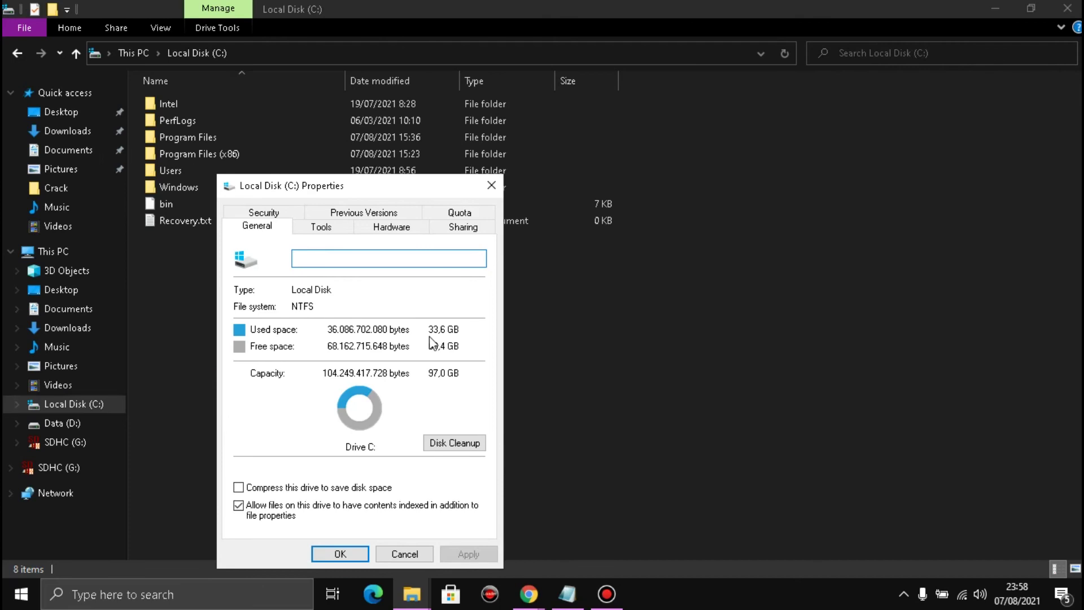
- Open Optimize Drives from the disk's tools, start optimizing drive C:, and stop the run
{"action": "left_click", "coordinate": [323, 227]}
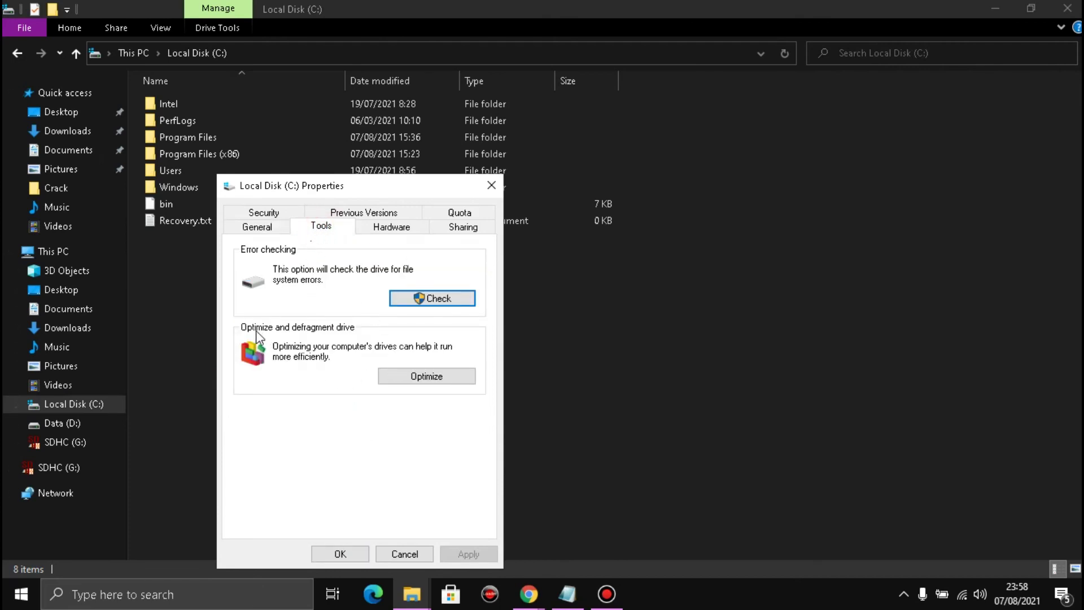
{"action": "left_click", "coordinate": [424, 378]}
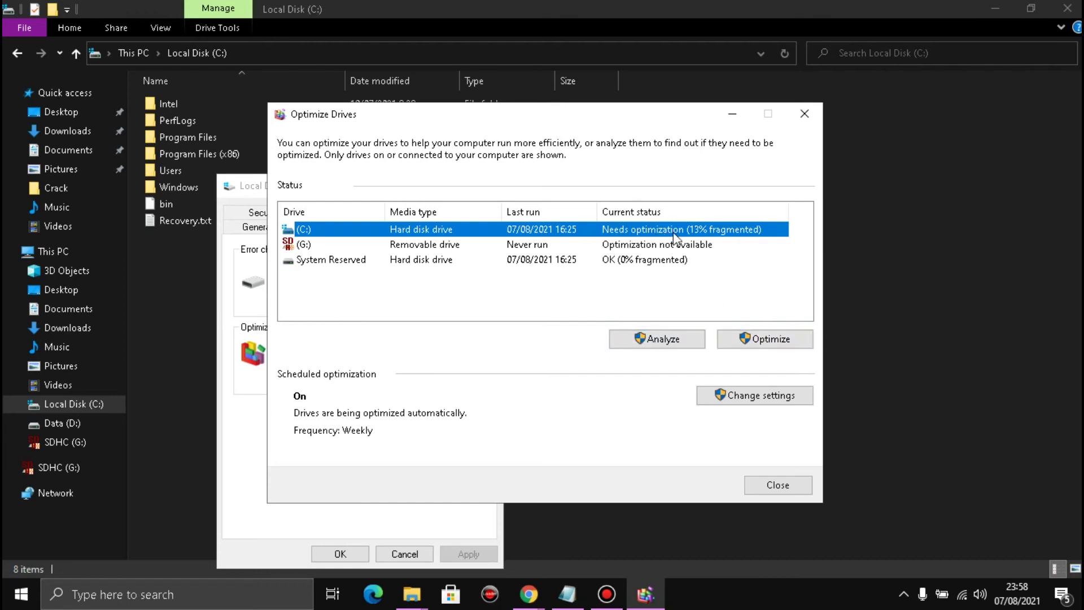
{"action": "left_click", "coordinate": [771, 340]}
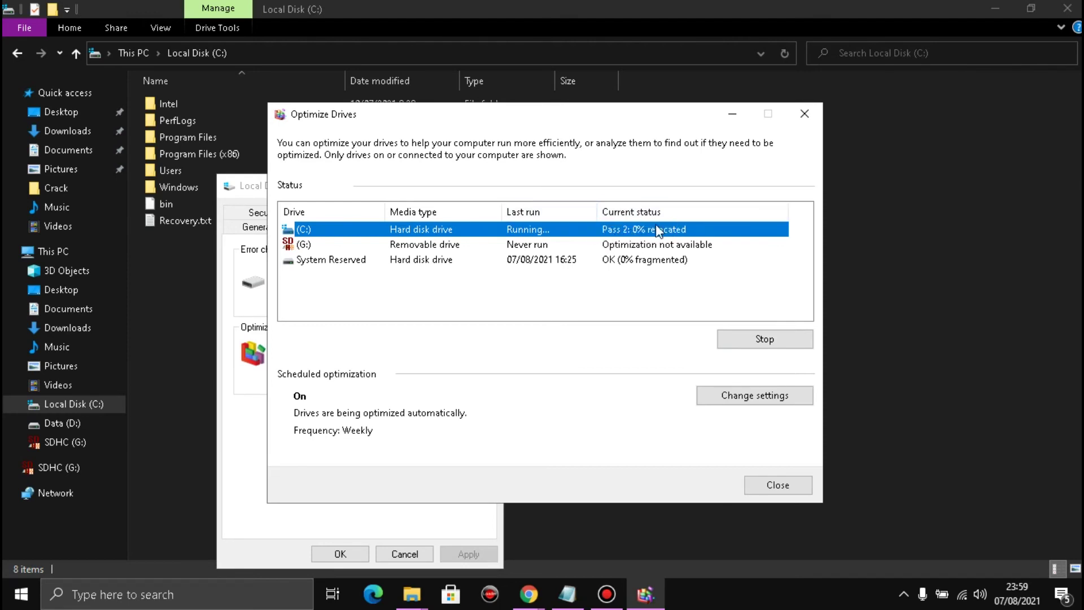
{"action": "left_click", "coordinate": [752, 341]}
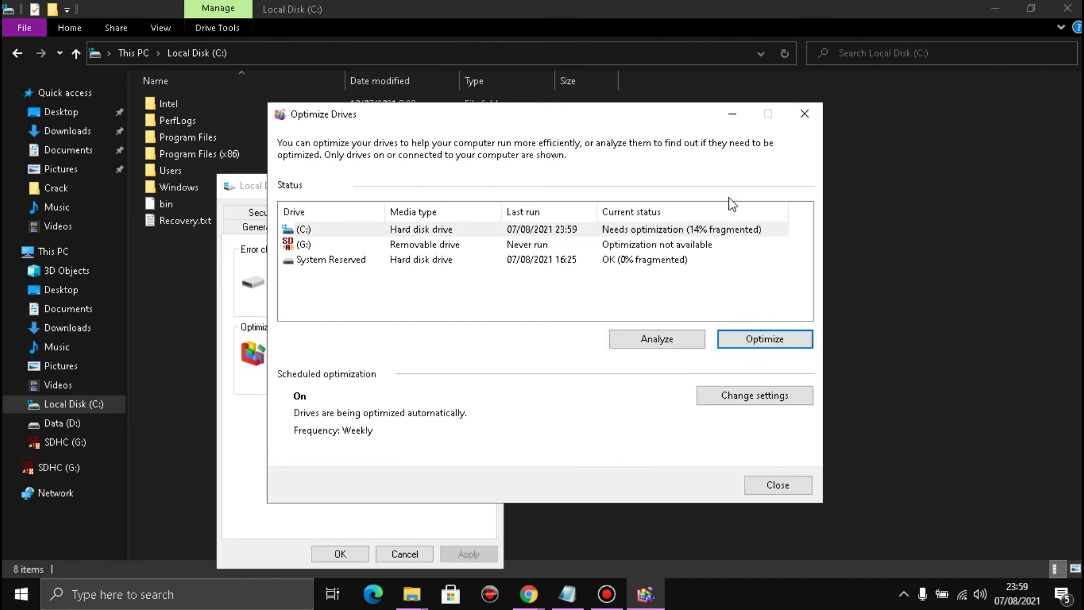
- Close Optimize Drives, the Local Disk (C:) properties and File Explorer to return to the Notepad checklist
{"action": "left_click", "coordinate": [804, 114]}
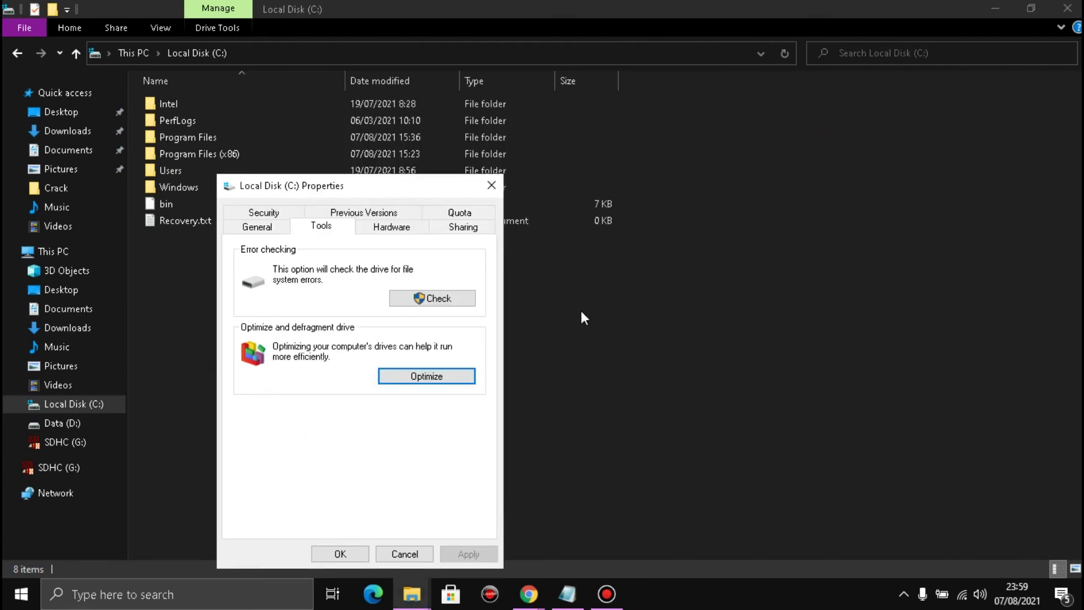
{"action": "left_click", "coordinate": [492, 187]}
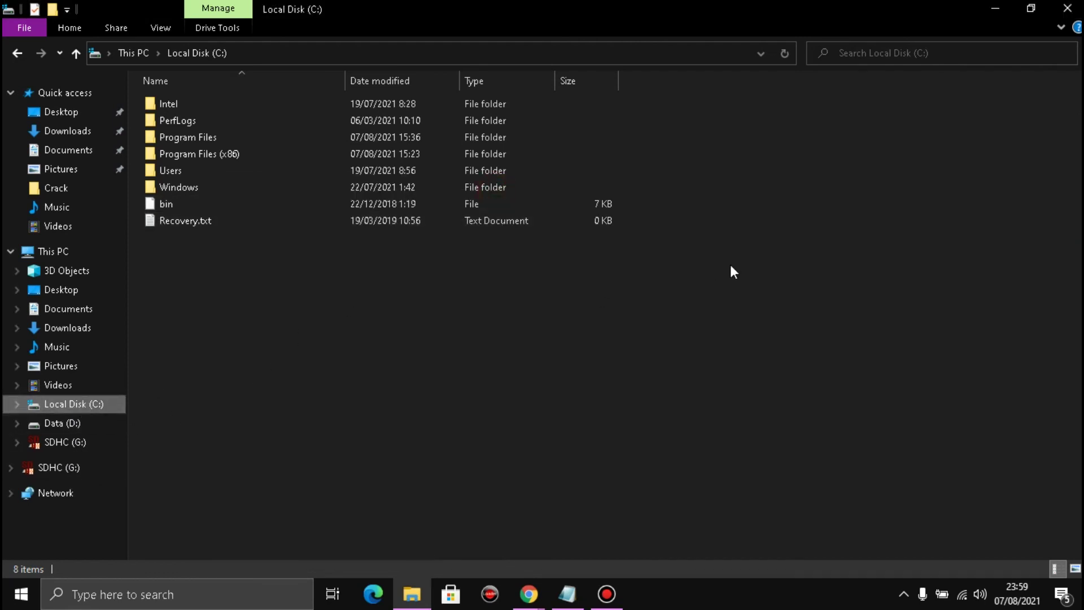
{"action": "left_click", "coordinate": [1064, 13]}
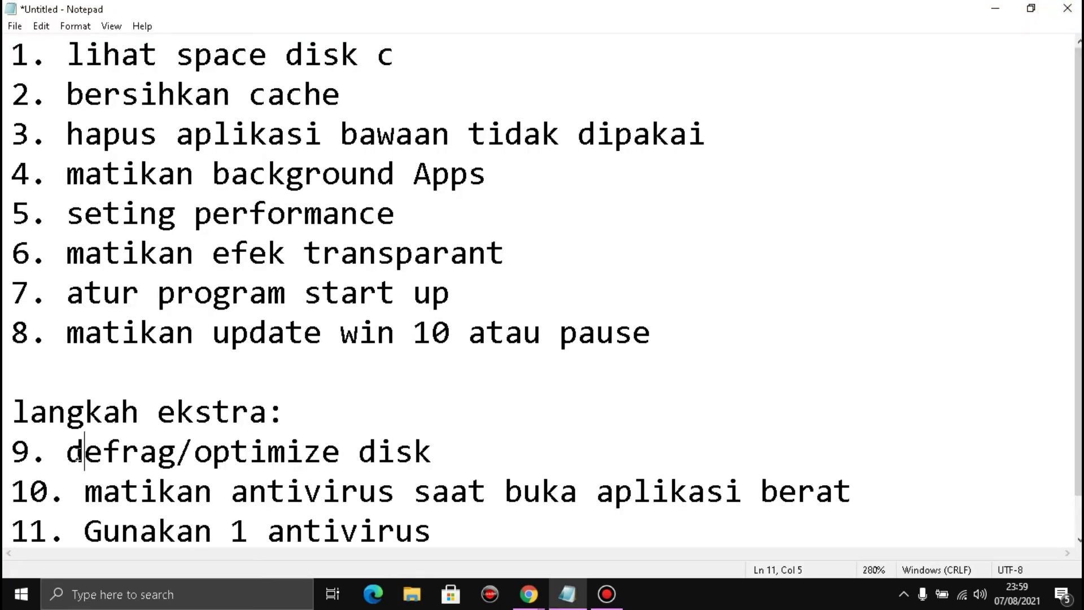
- Highlight item 9, "defrag/optimize disk", and item 10, "matikan antivirus saat buka aplikasi berat", in the checklist
{"action": "left_click_drag", "start_coordinate": [66, 453], "coordinate": [452, 443]}
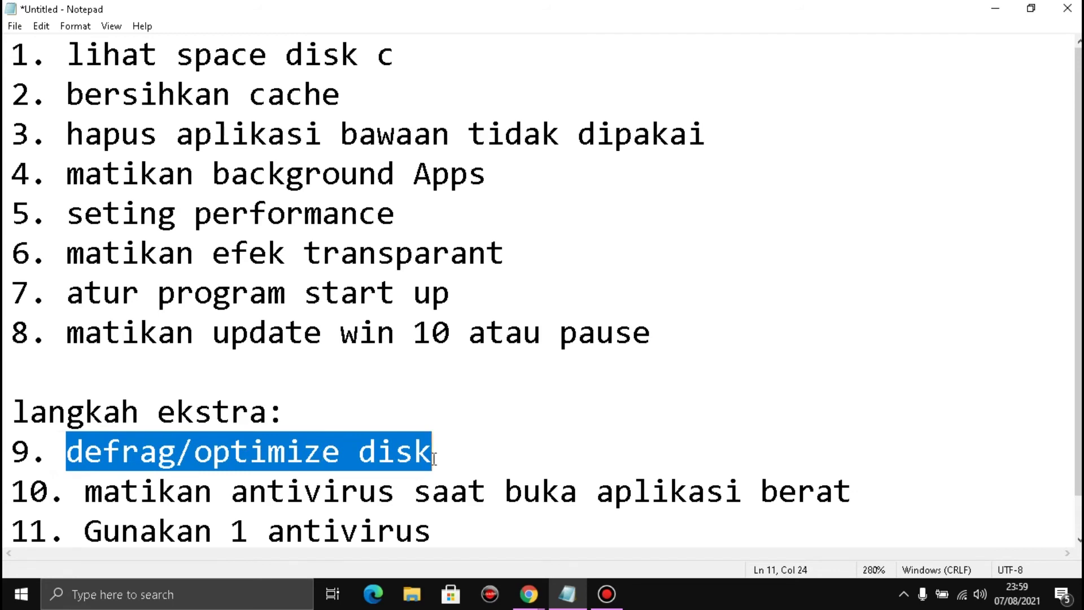
{"action": "left_click", "coordinate": [86, 492]}
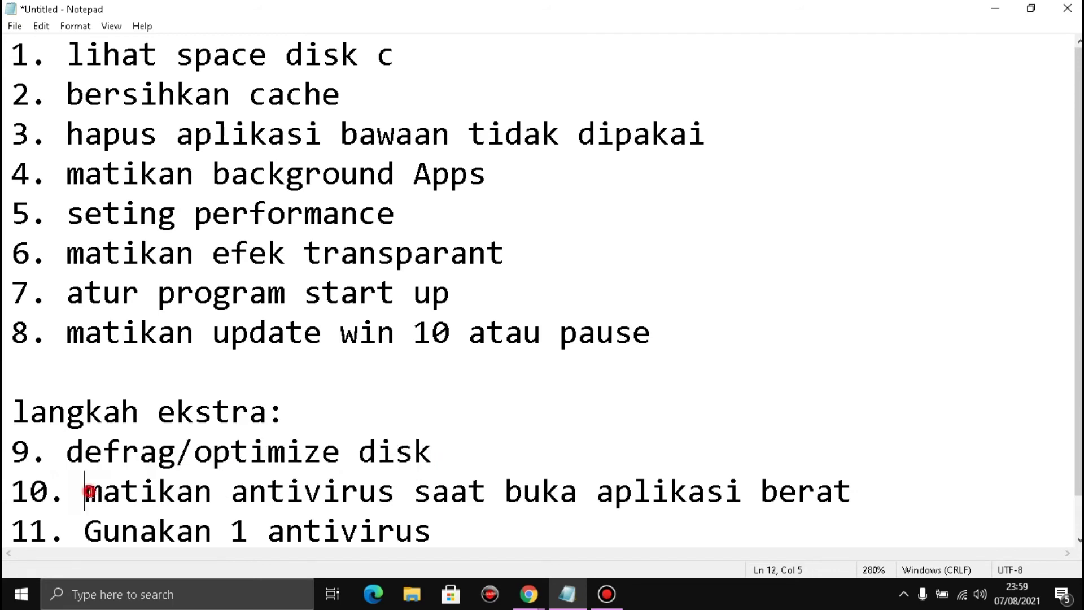
{"action": "left_click_drag", "start_coordinate": [86, 493], "coordinate": [857, 499]}
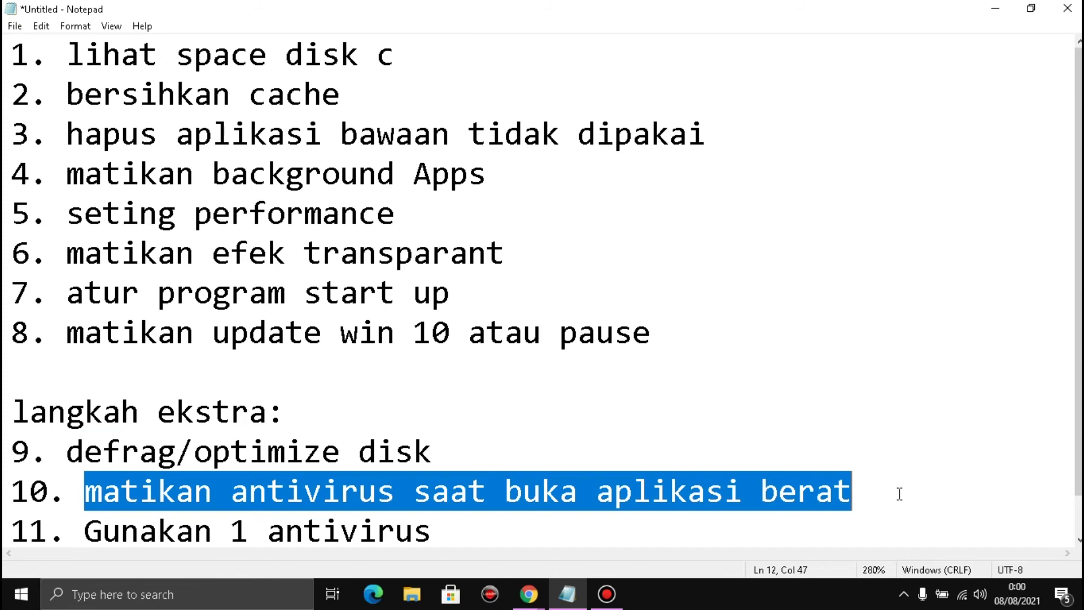
- Minimize the checklist, search Windows for "security" and open Windows Security
{"action": "left_click", "coordinate": [997, 10]}
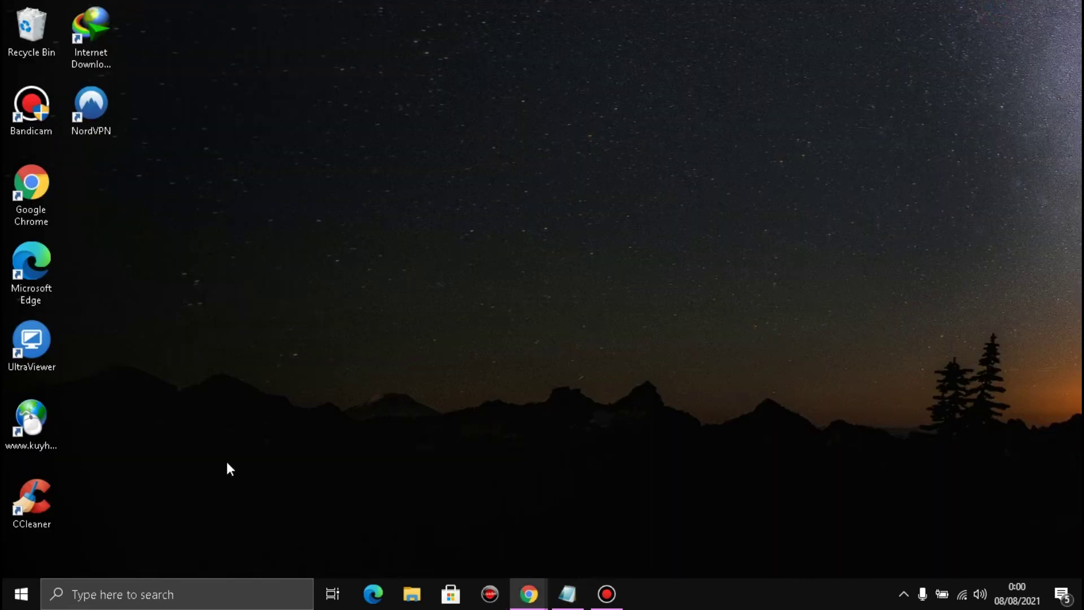
{"action": "left_click", "coordinate": [201, 597]}
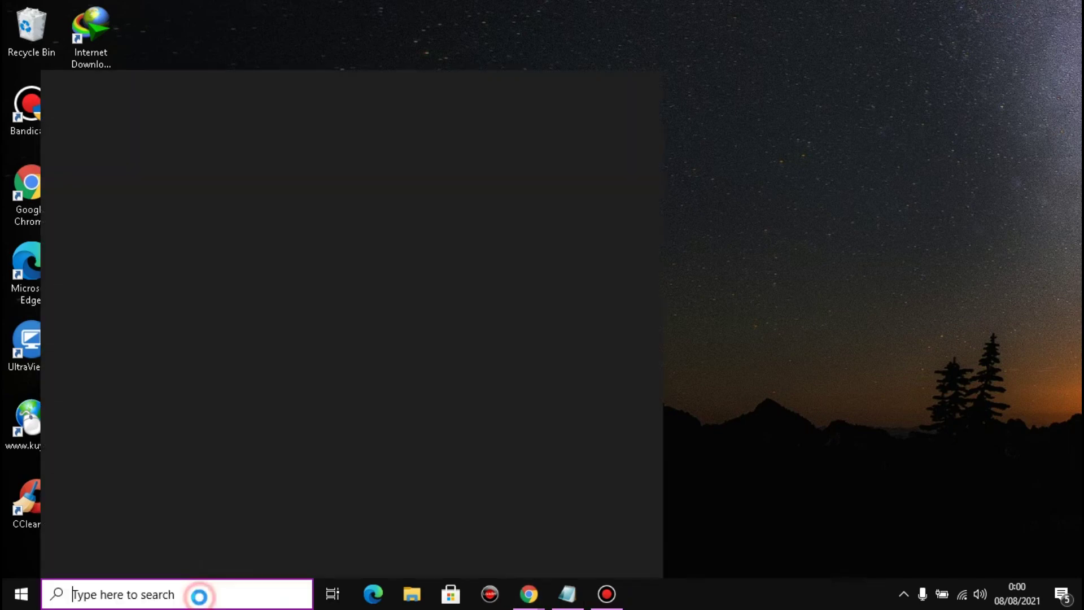
{"action": "type", "text": "secu"}
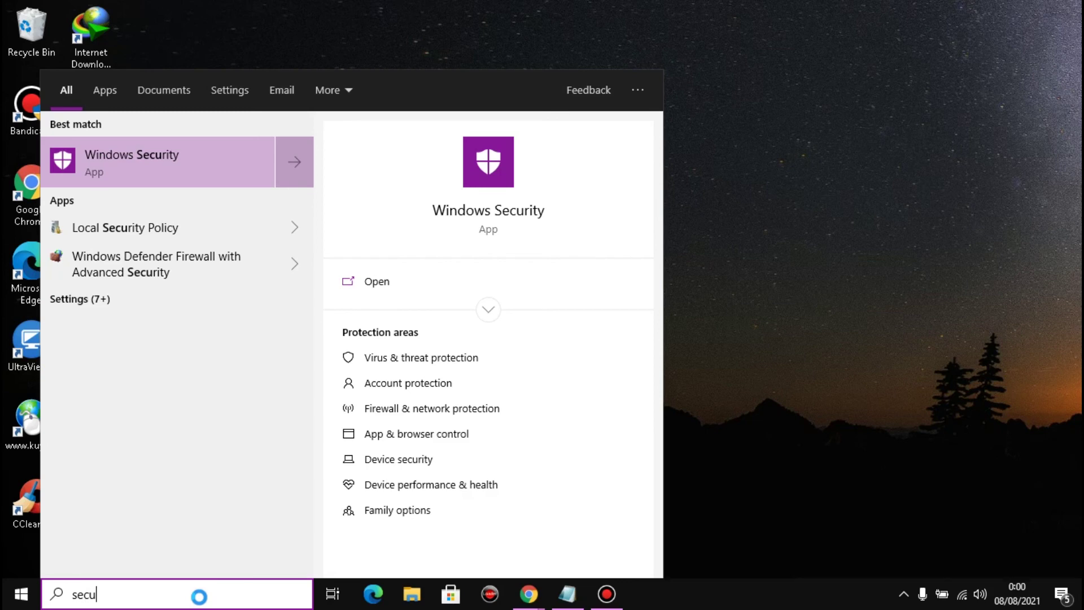
{"action": "type", "text": "rity"}
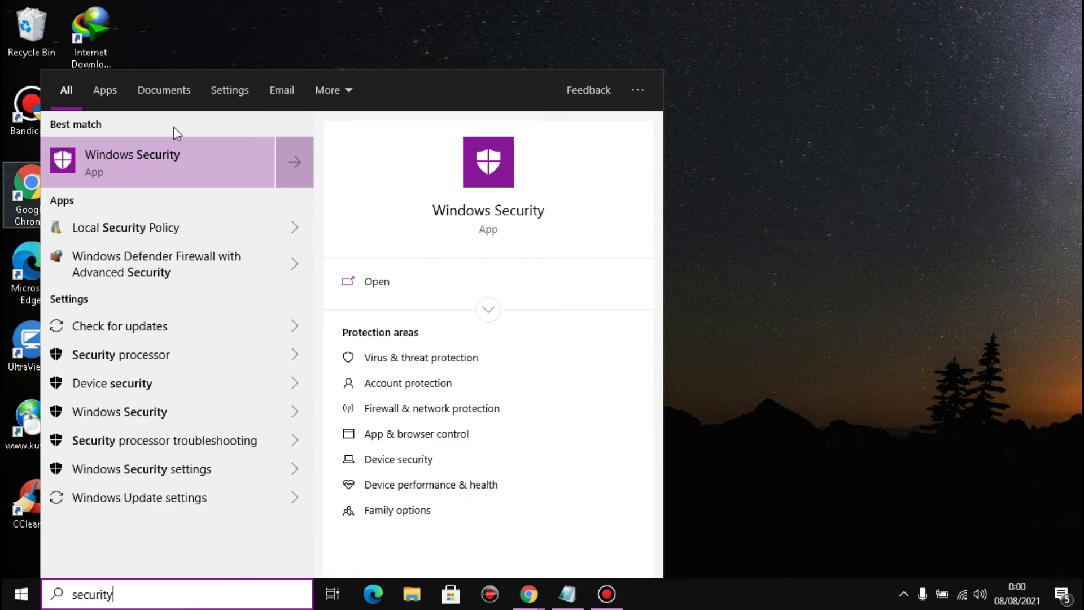
{"action": "left_click", "coordinate": [186, 156]}
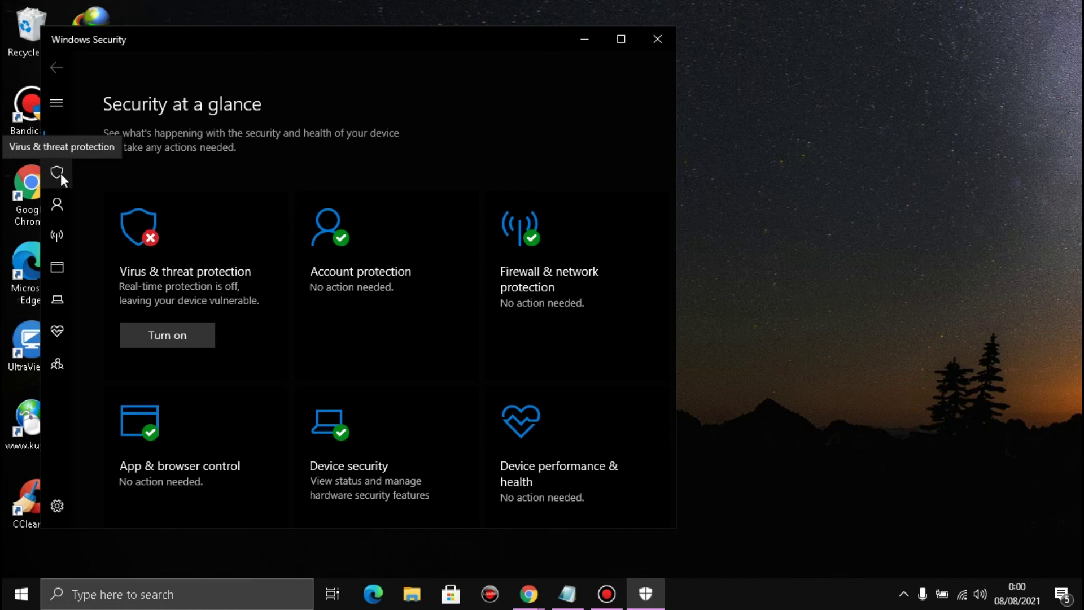
- View the real-time protection switch in the Virus & threat protection settings, and close Windows Security
{"action": "left_click", "coordinate": [59, 174]}
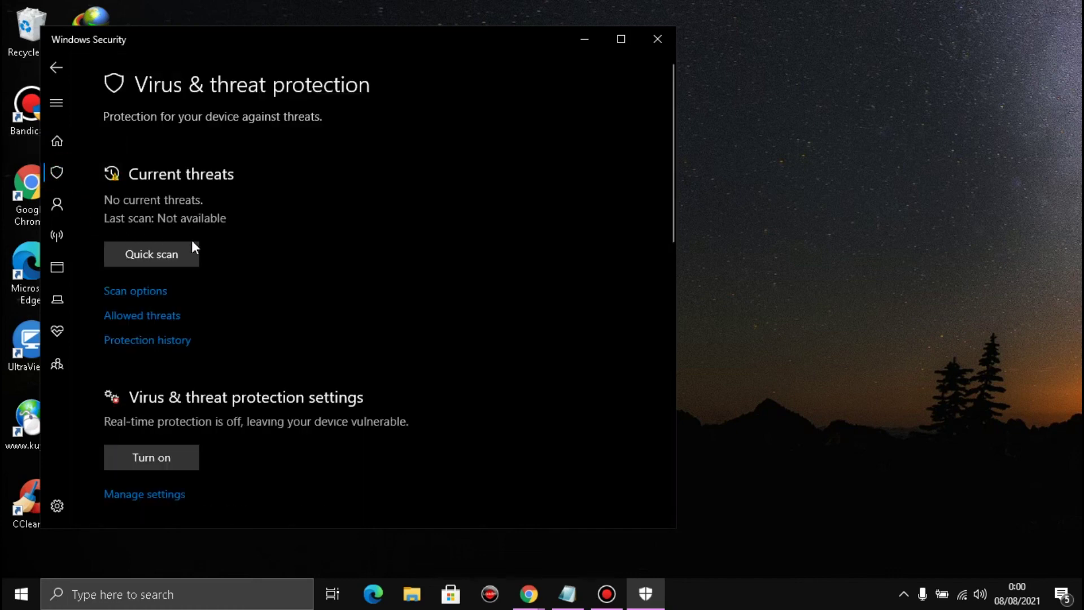
{"action": "scroll", "coordinate": [191, 247], "scroll_direction": "down", "scroll_amount": 5}
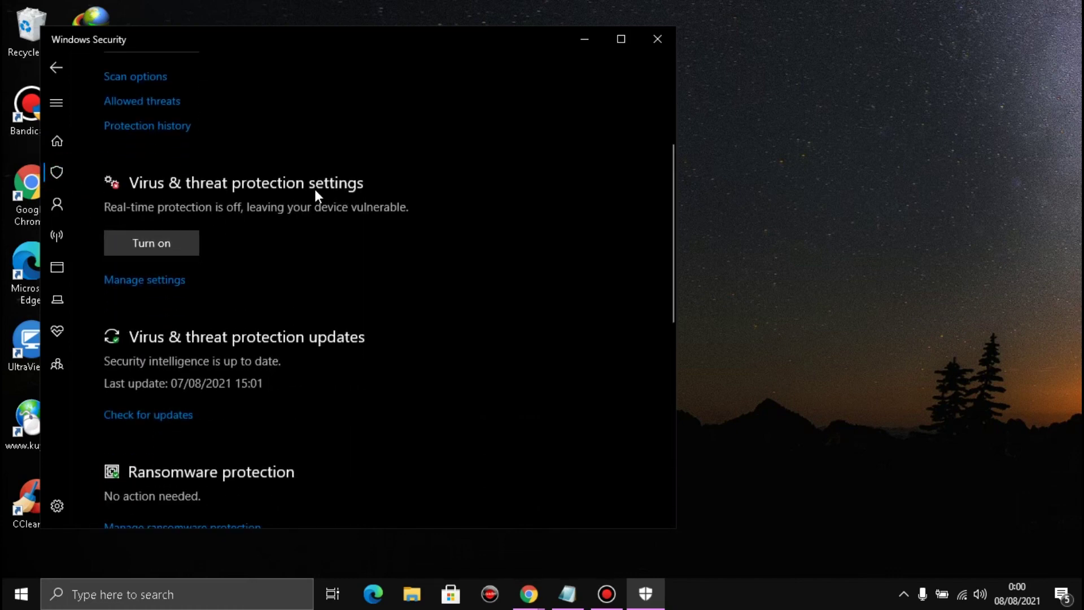
{"action": "left_click", "coordinate": [159, 282]}
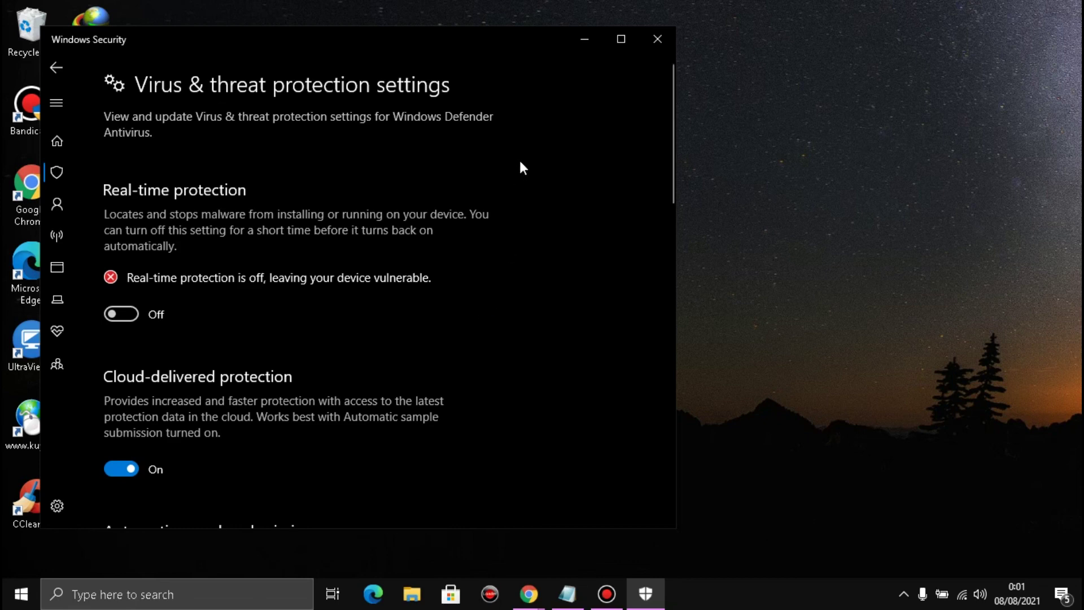
{"action": "left_click", "coordinate": [657, 42]}
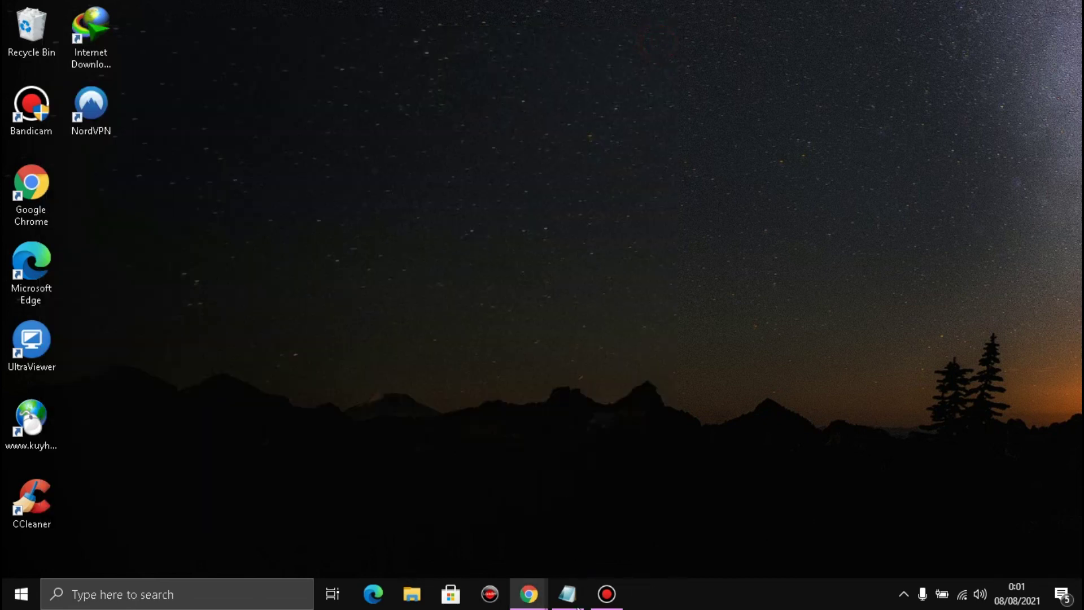
- Bring back the Notepad checklist, highlight item 11, "Gunakan 1 antivirus", and clear the selection
{"action": "left_click", "coordinate": [577, 599]}
{"action": "scroll", "coordinate": [239, 524], "scroll_direction": "down", "scroll_amount": 1}
{"action": "left_click_drag", "start_coordinate": [88, 499], "coordinate": [432, 499]}
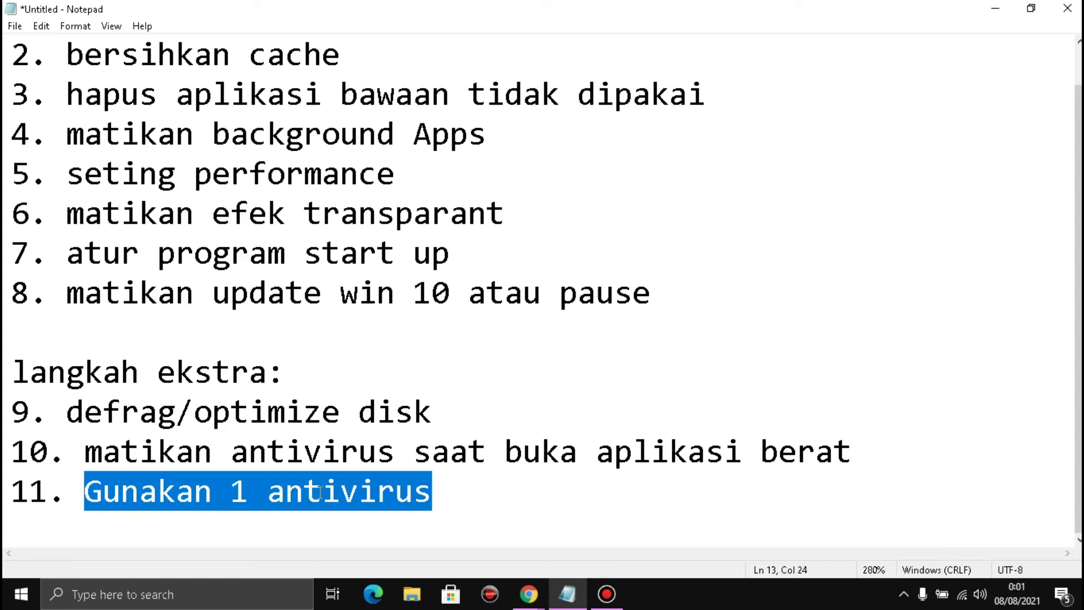
{"action": "left_click", "coordinate": [459, 493]}
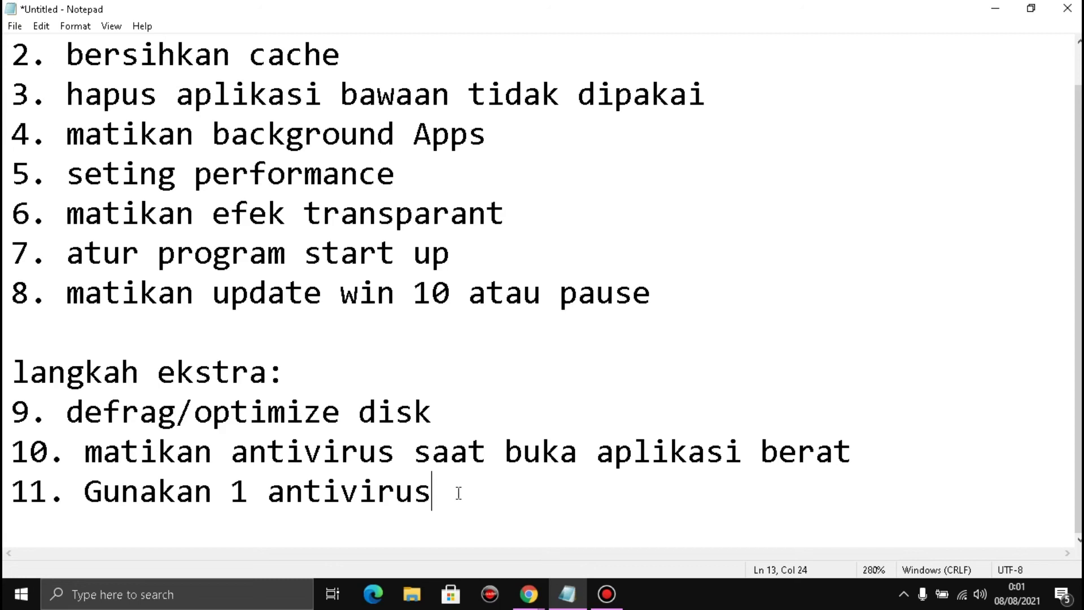
{"action": "left_click", "coordinate": [177, 593]}
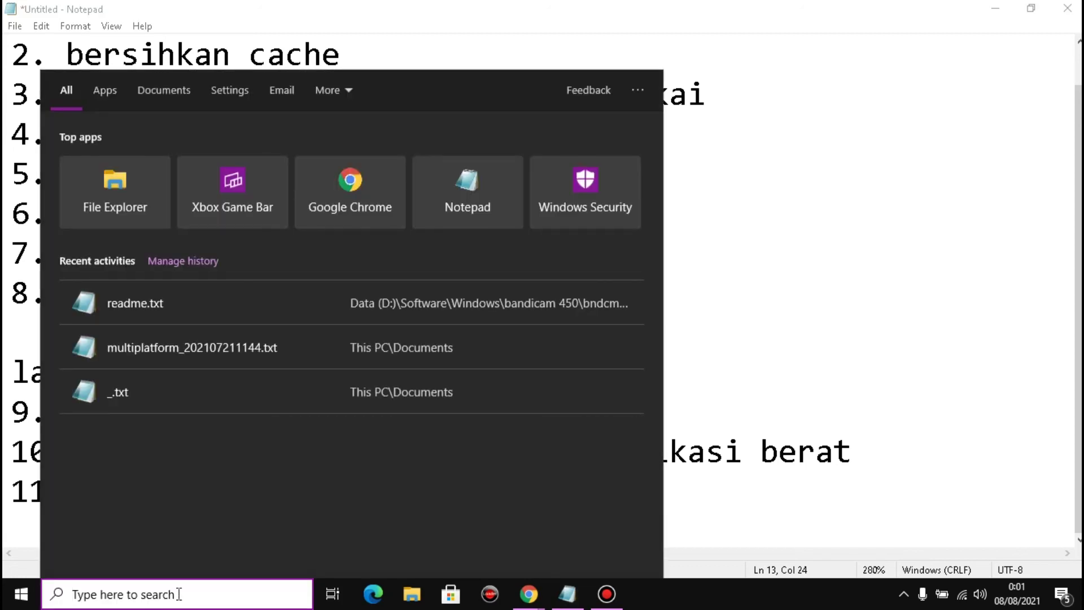
{"action": "left_click", "coordinate": [920, 372]}
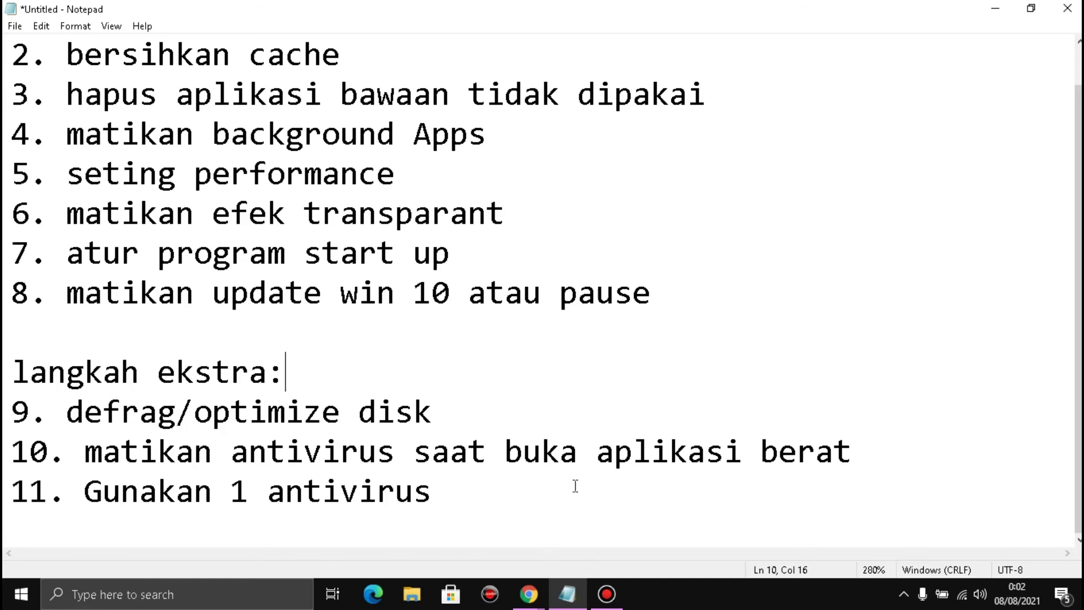
- Highlight checklist items 1 to 8, from "lihat space disk c" to "matikan update win 10 atau pause", as a recap
{"action": "scroll", "coordinate": [446, 429], "scroll_direction": "up", "scroll_amount": 1}
{"action": "left_click_drag", "start_coordinate": [67, 55], "coordinate": [697, 329]}
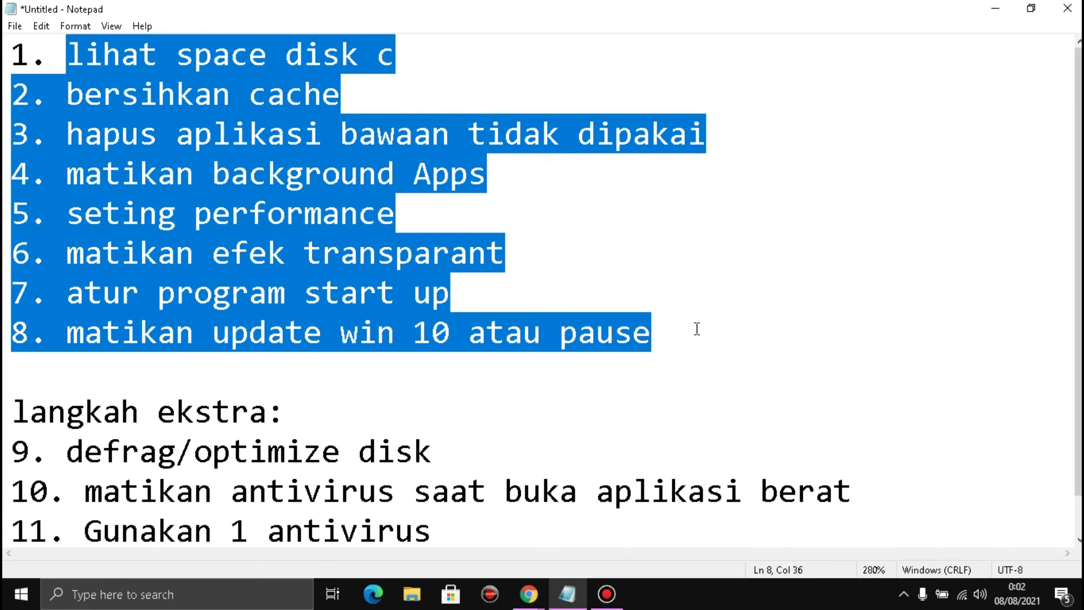